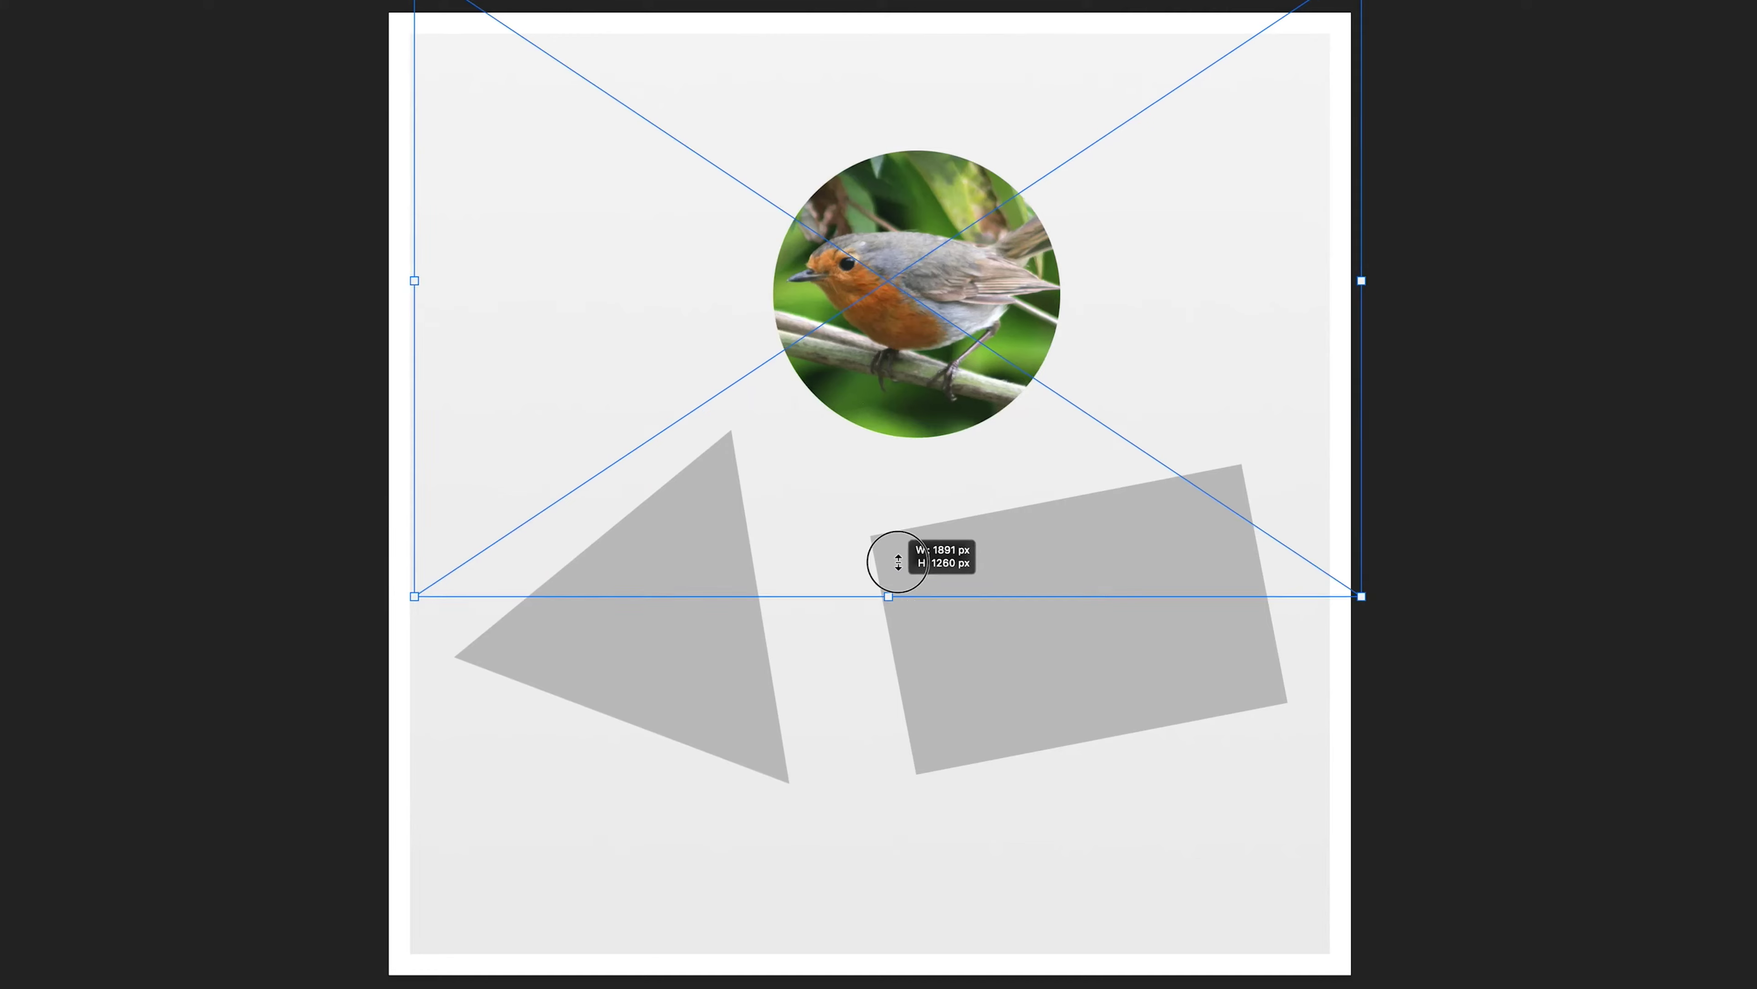
Scale down the robin photo inside the circle and the wasp photo inside the triangle to frame each subject.
drag(891, 313, 891, 409)
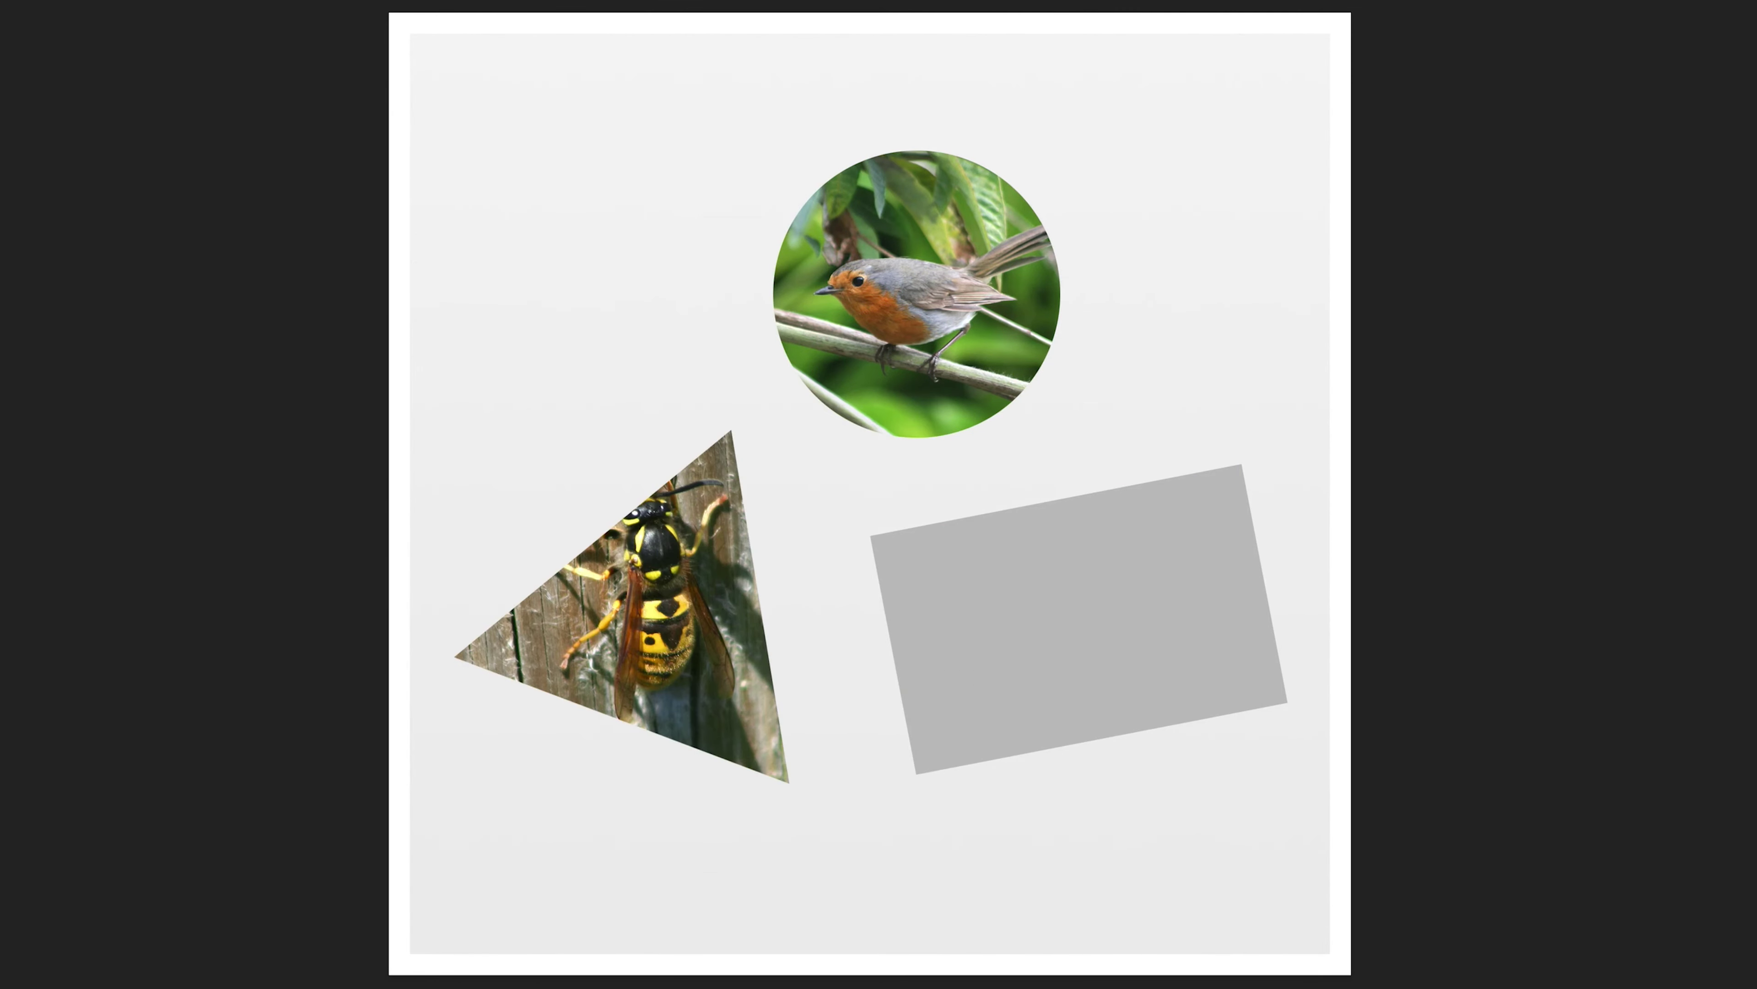
click(694, 619)
drag(1103, 568, 909, 630)
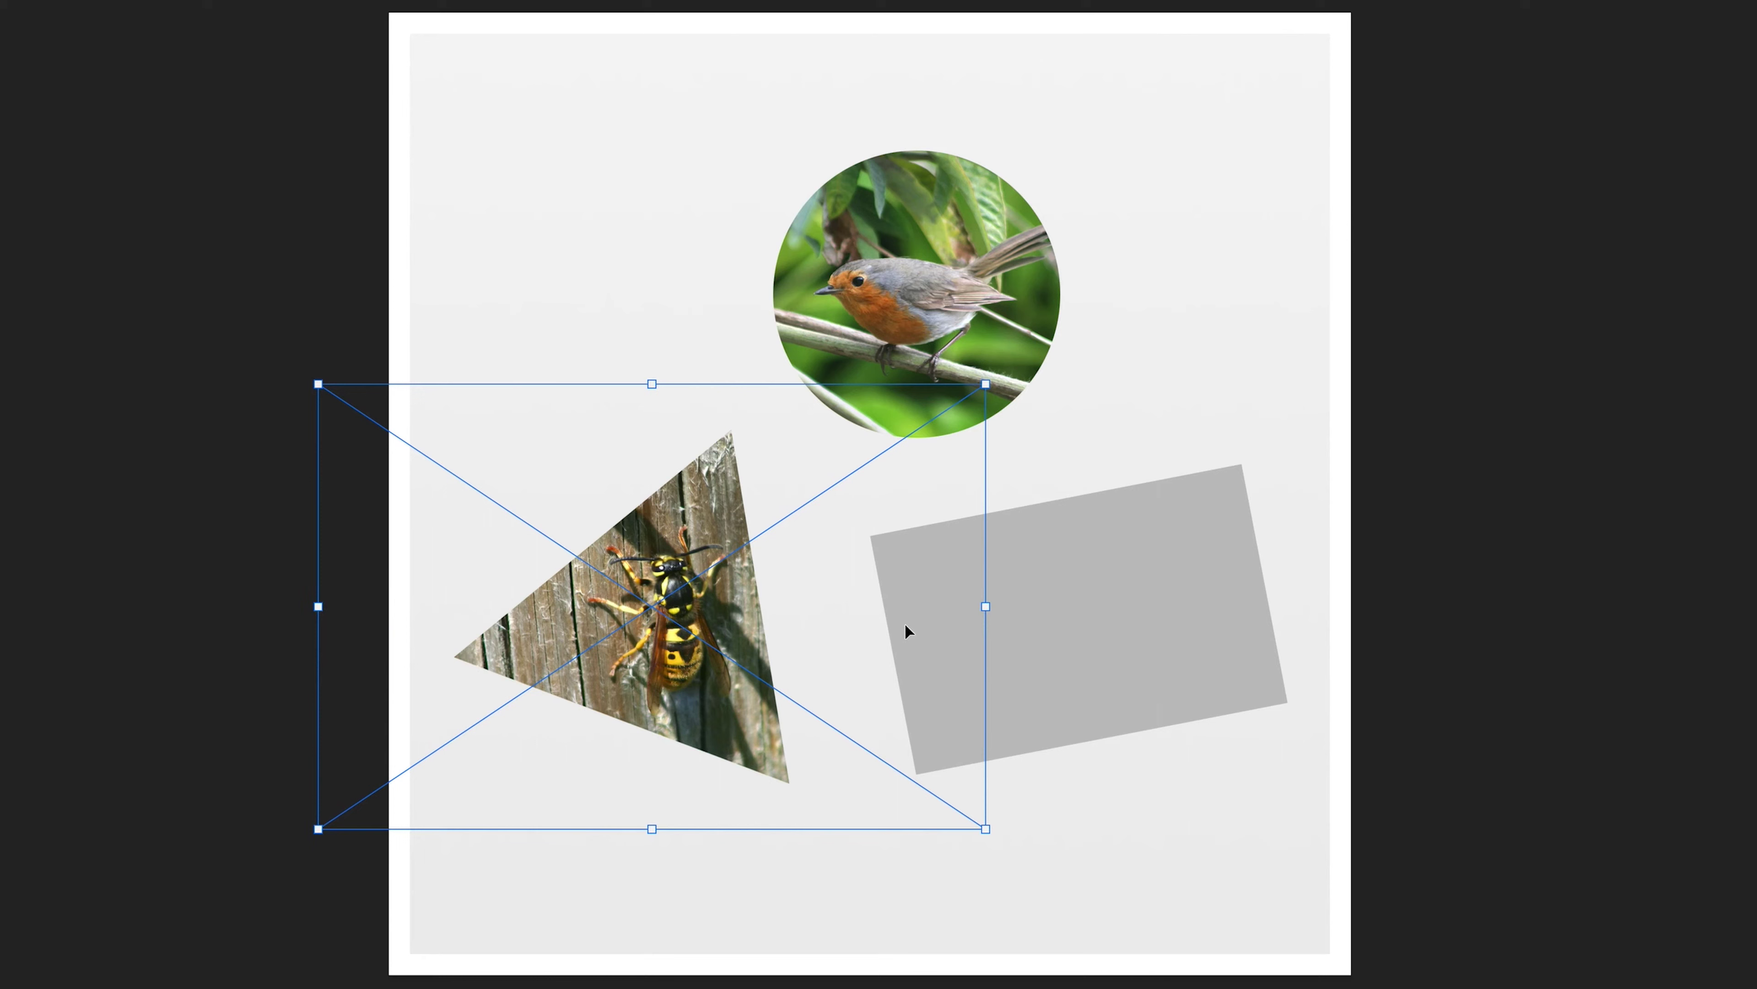
click(905, 628)
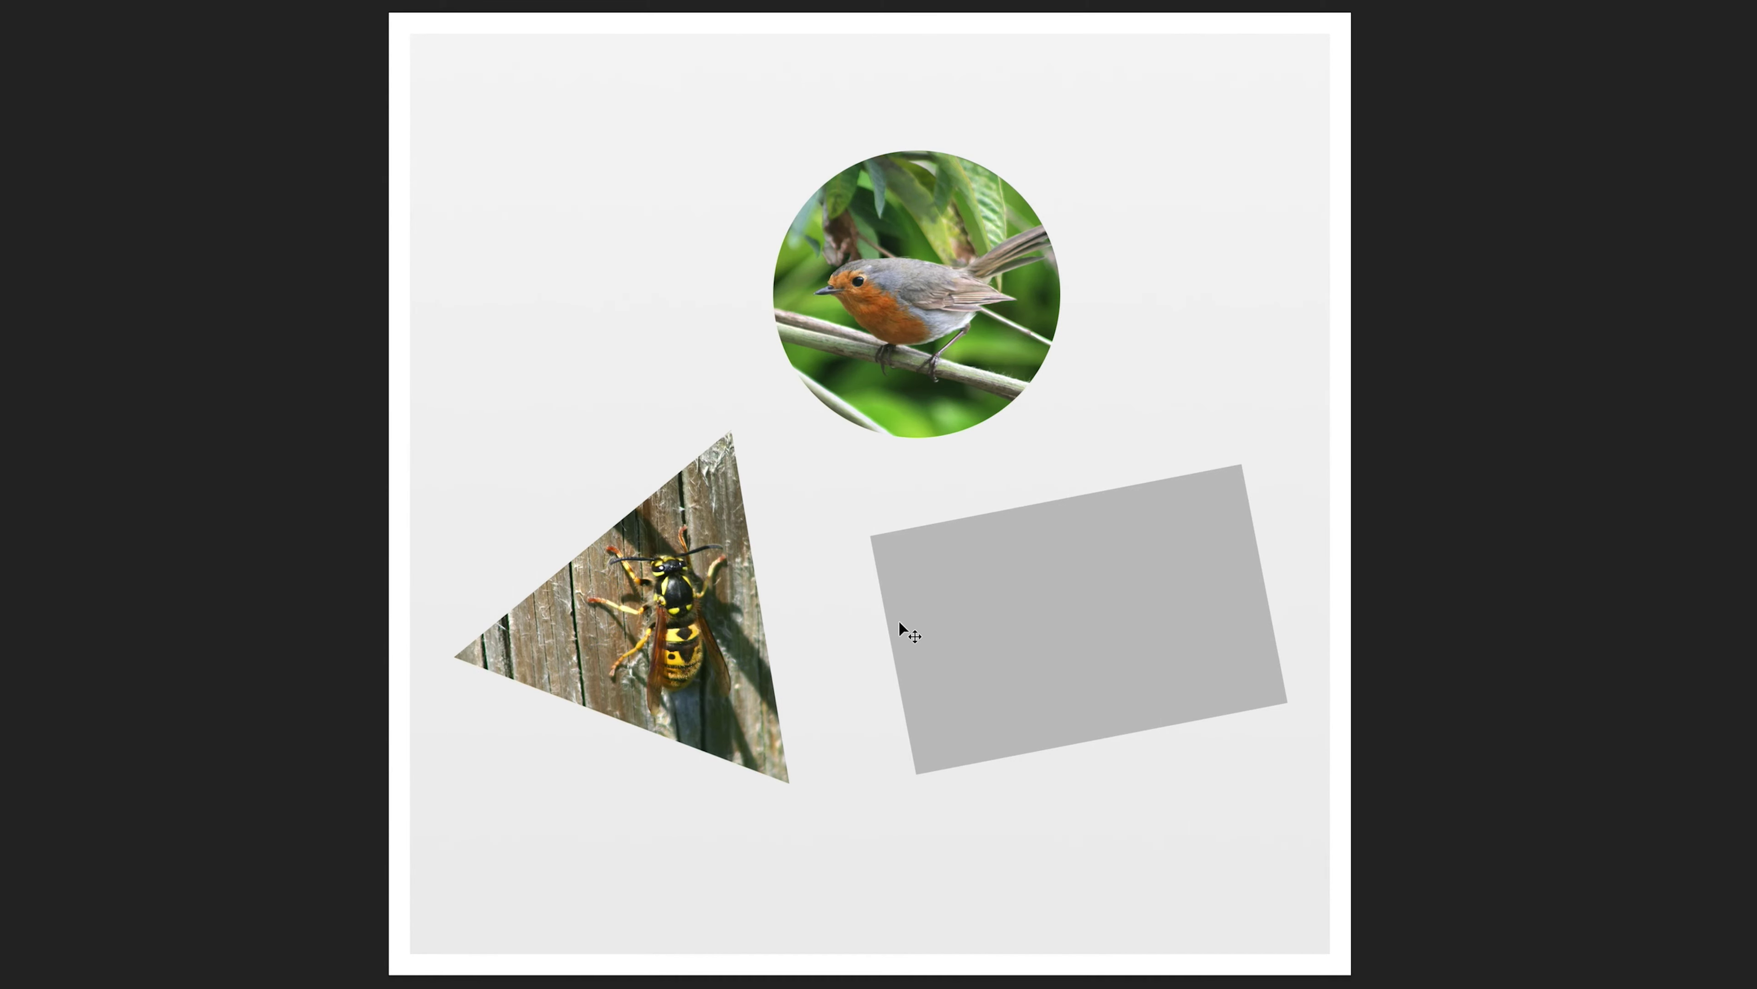
Resize and position the photo inside the tilted grey rectangle.
click(1129, 653)
drag(1540, 896, 1213, 726)
drag(839, 645, 919, 623)
drag(1058, 635, 1010, 644)
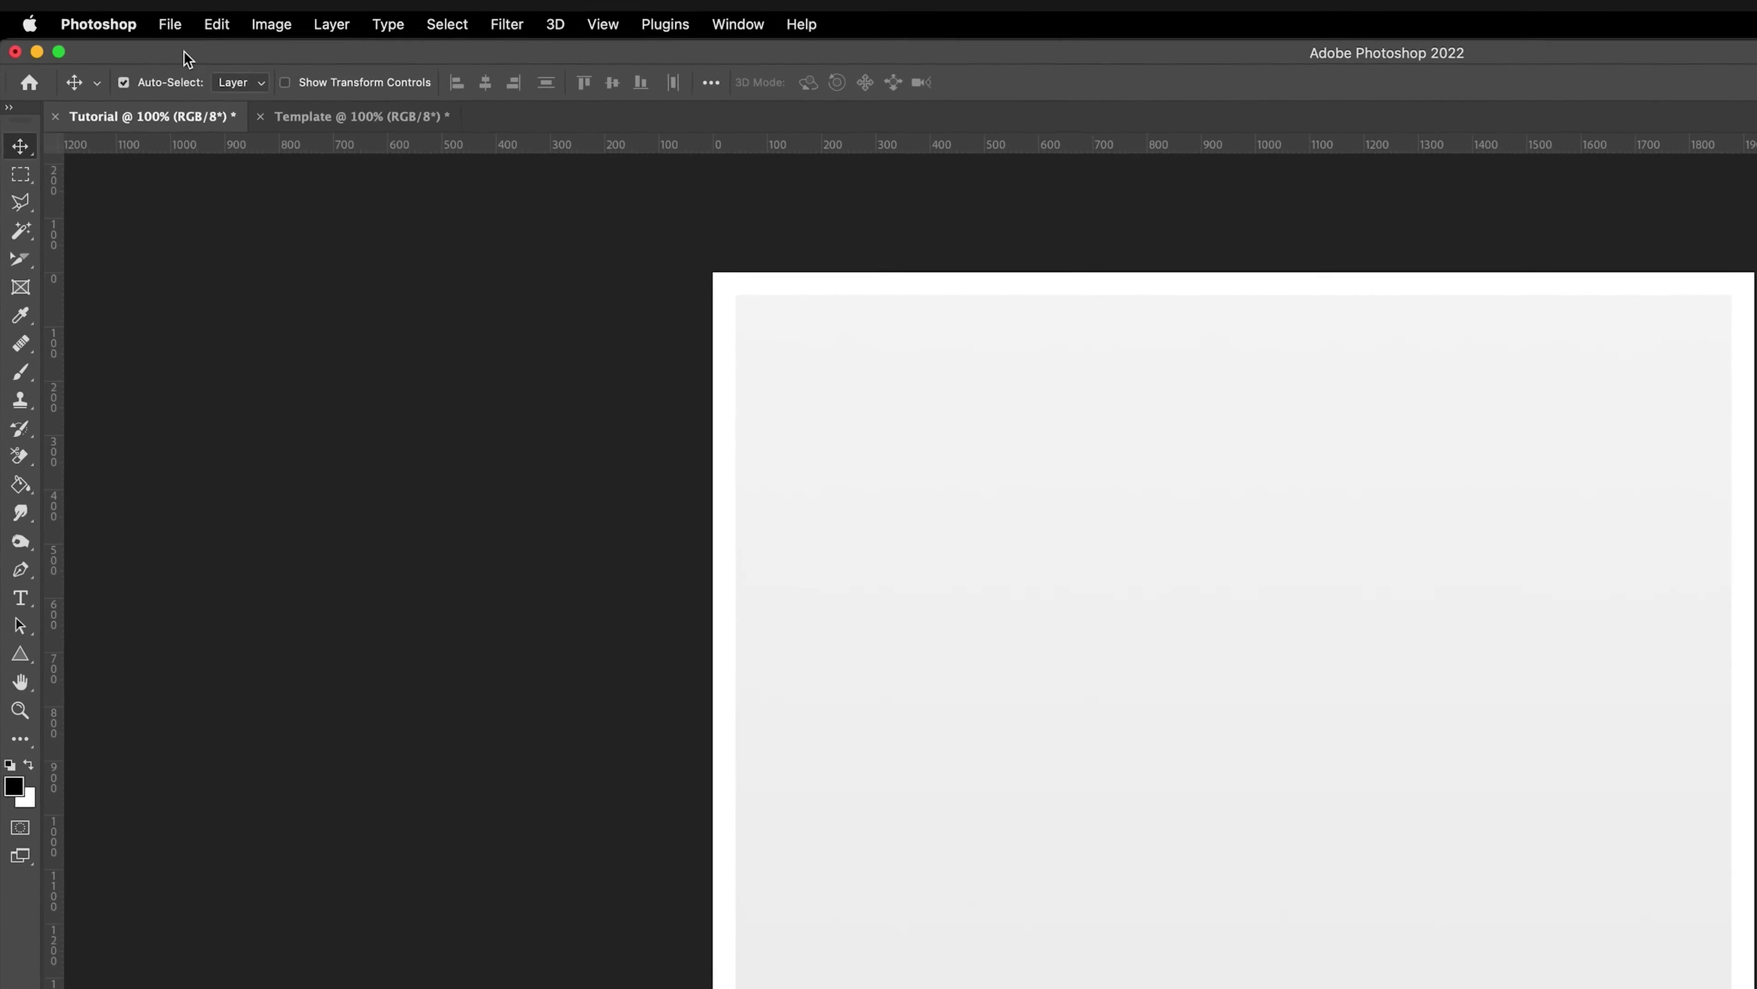
click(108, 36)
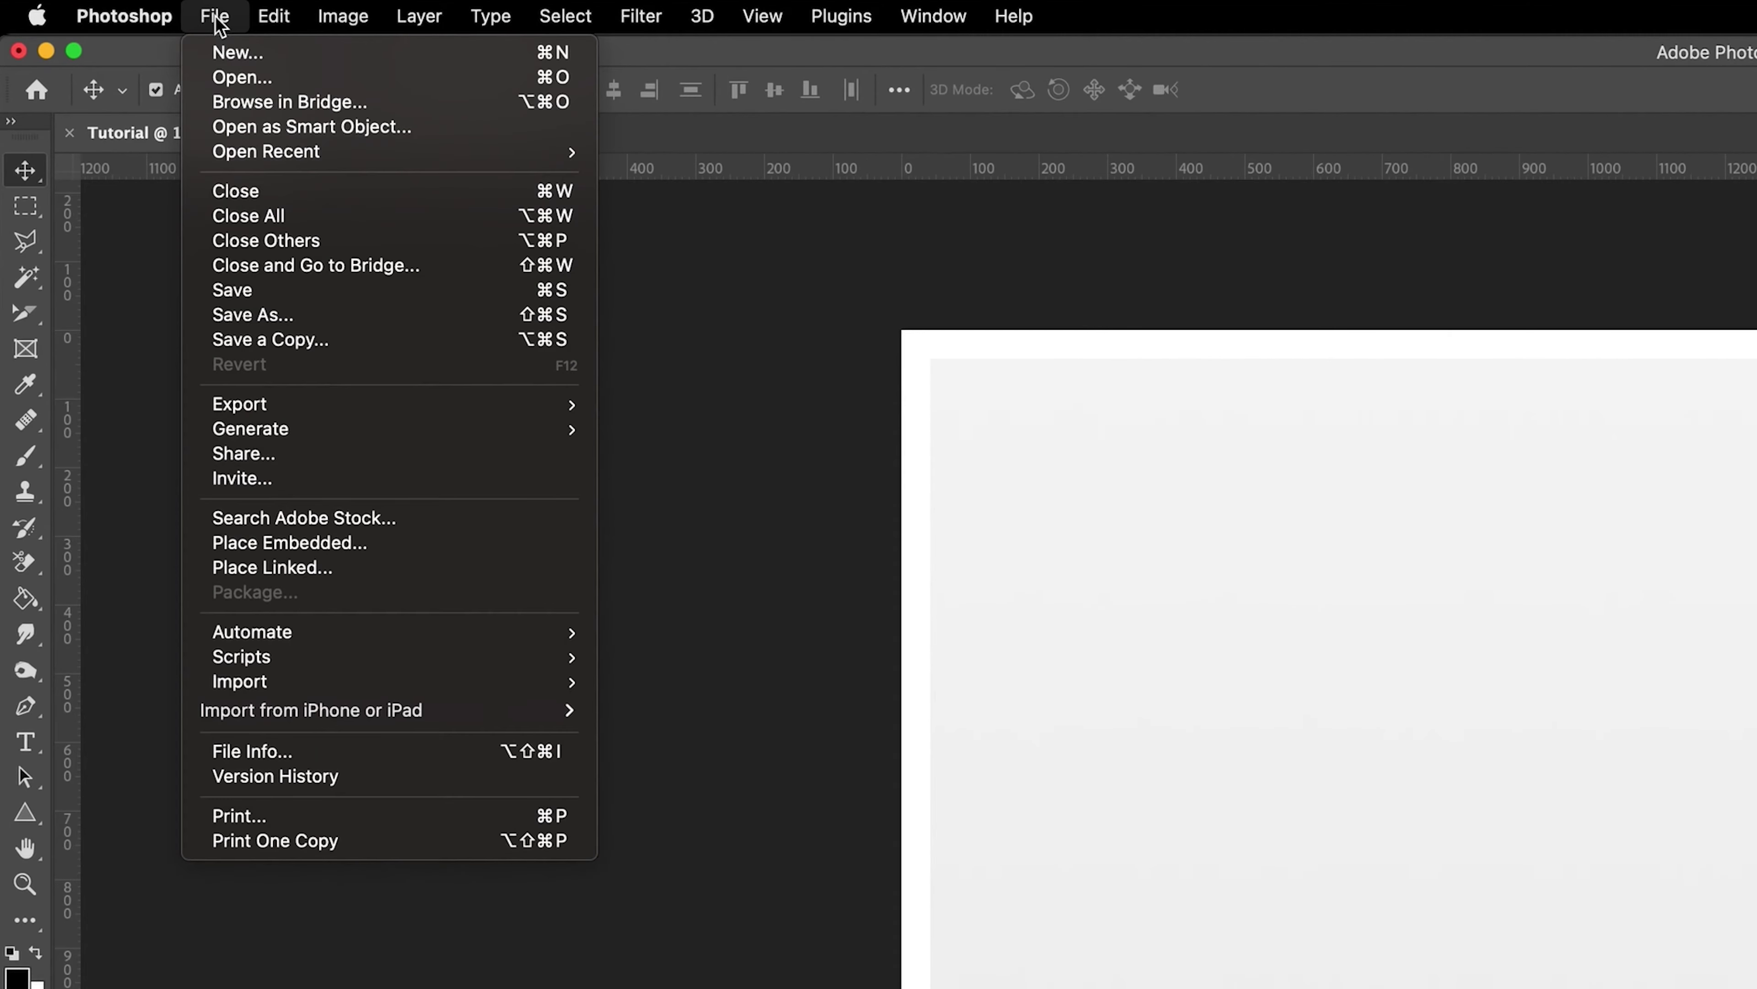
mouse_move(322, 656)
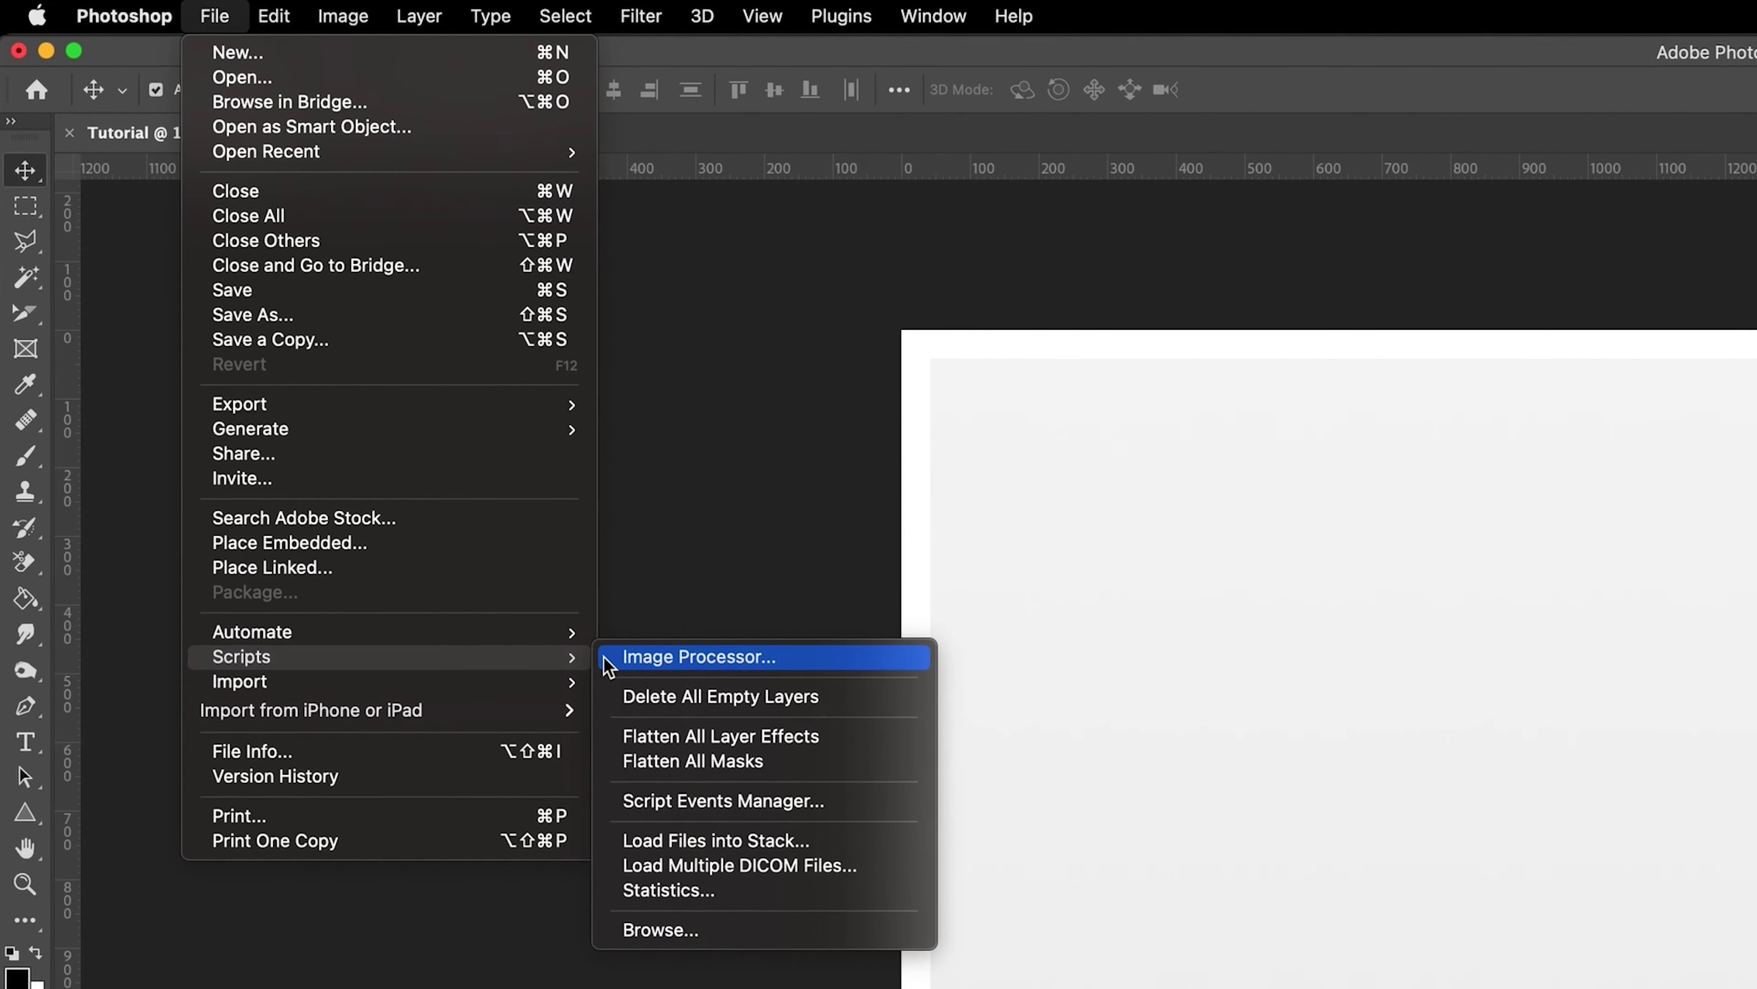
click(668, 840)
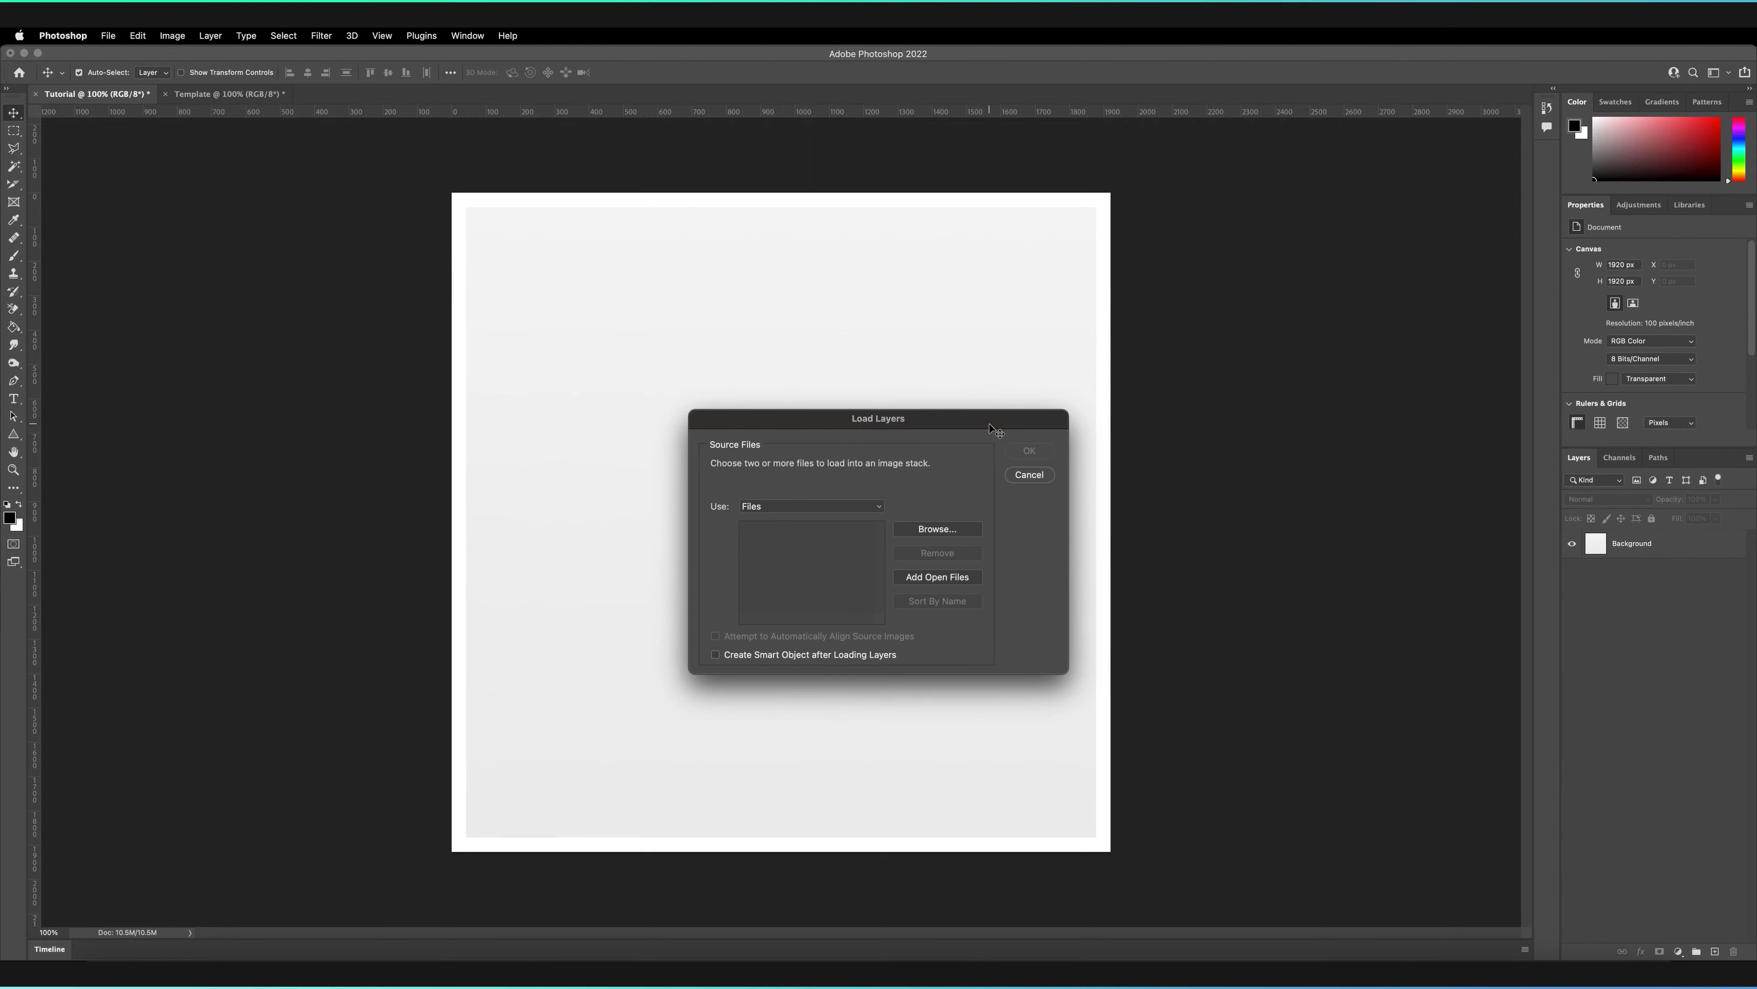
click(1030, 475)
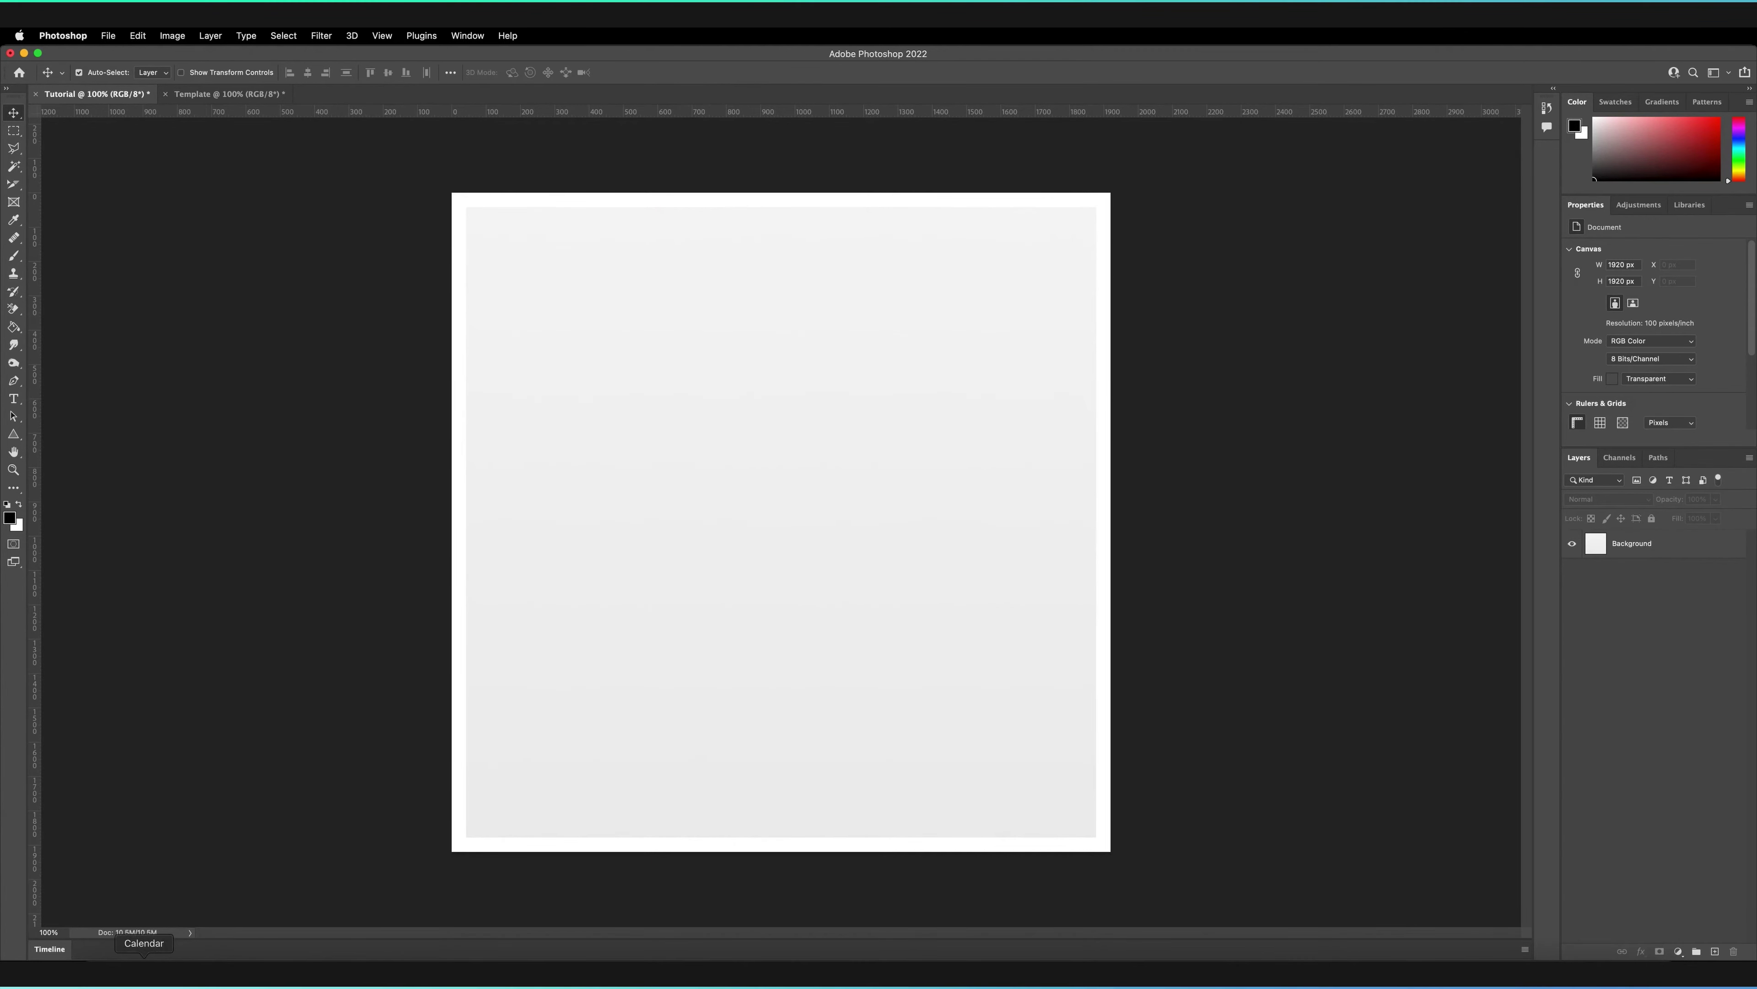
Place the photos Image_1 to Image_5 from the Tutorial folder in Finder into the Tutorial document as separate layers.
key(super+Tab)
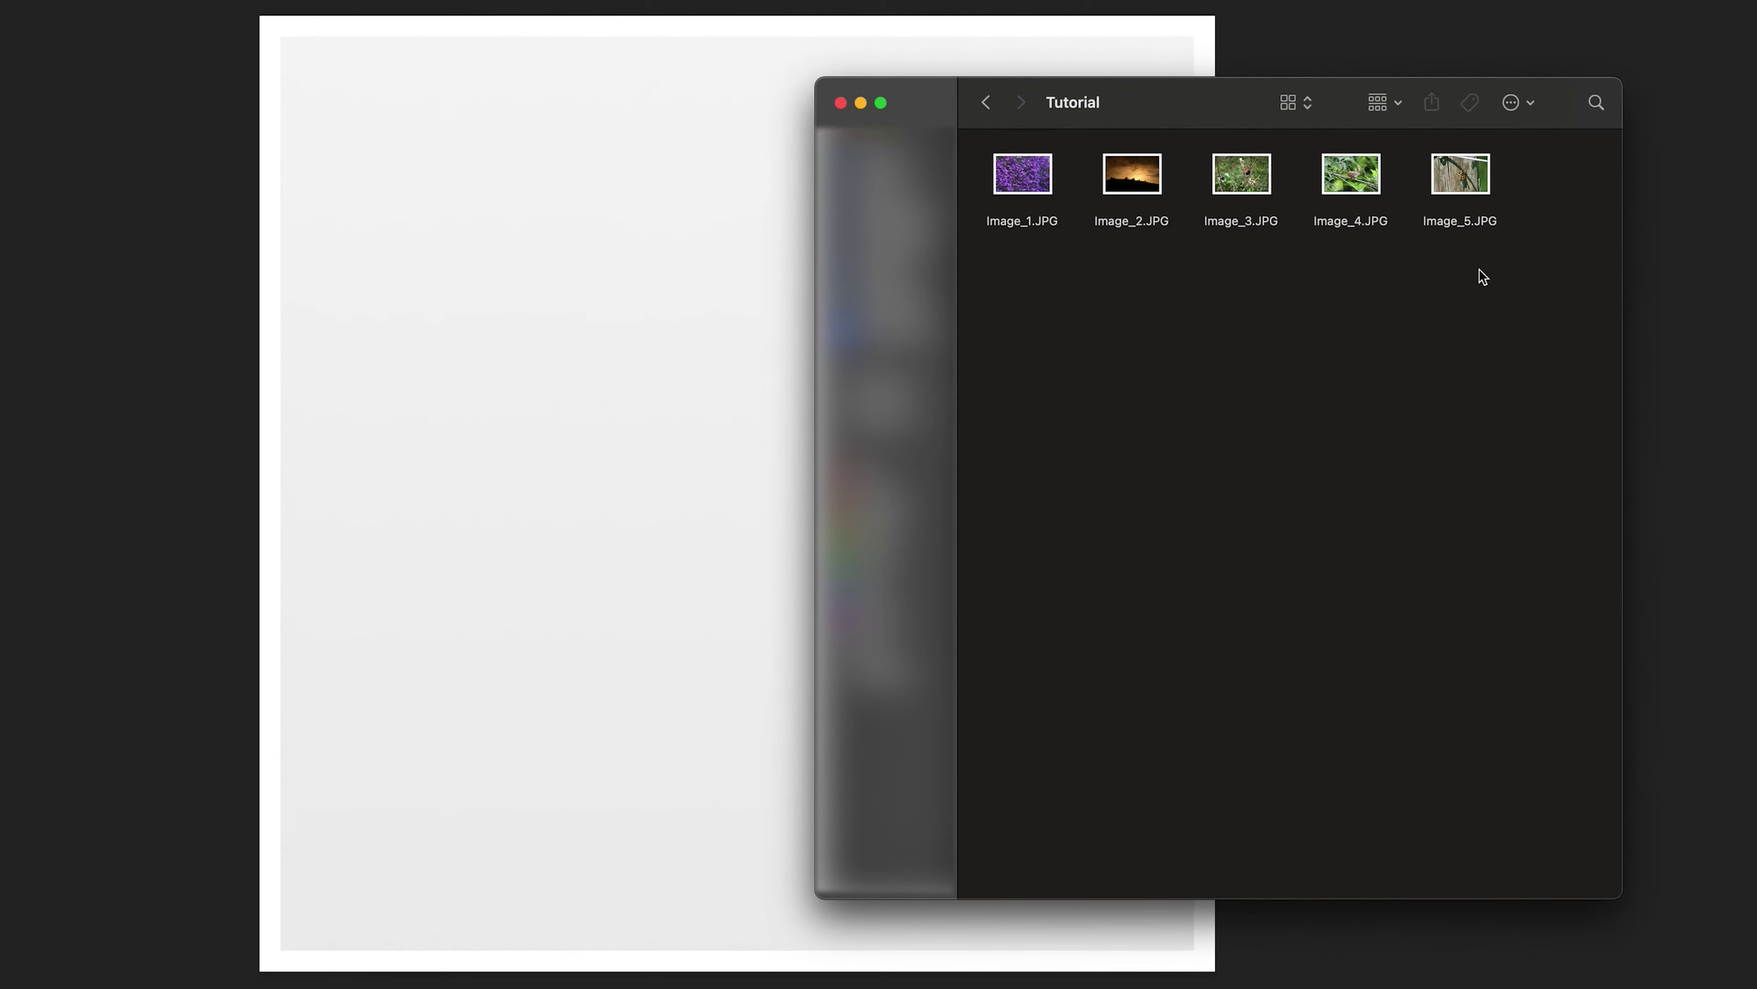
drag(1500, 264, 557, 290)
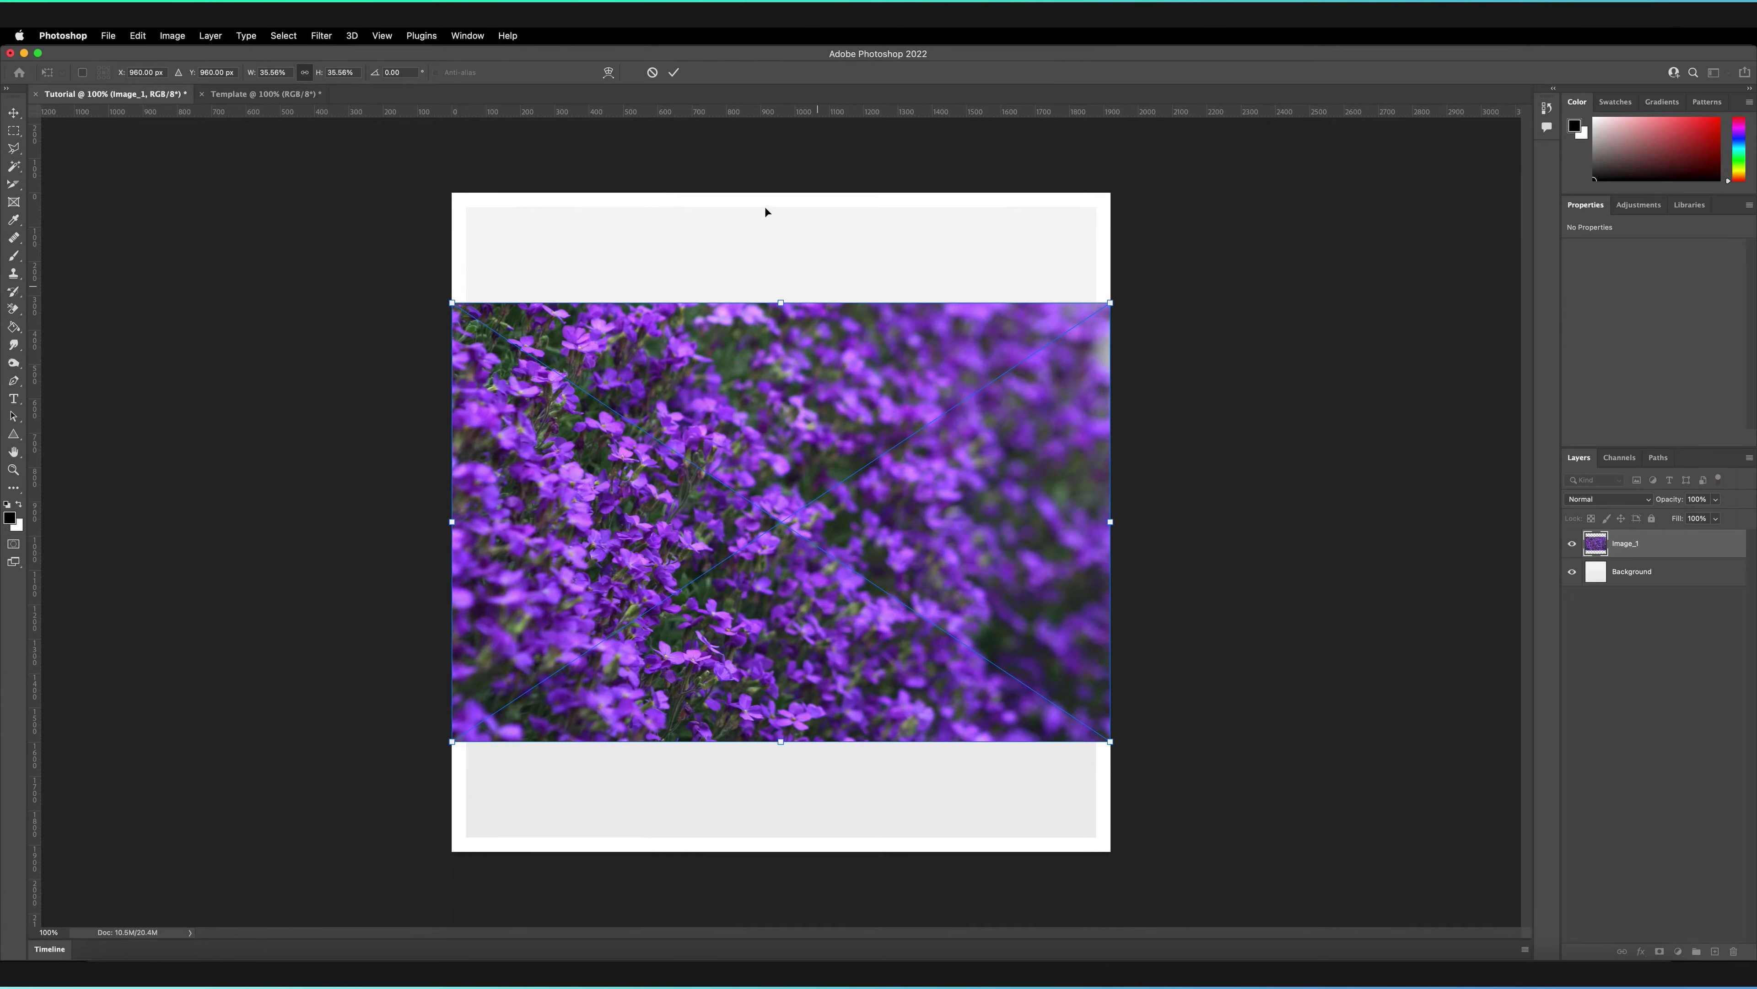
click(674, 73)
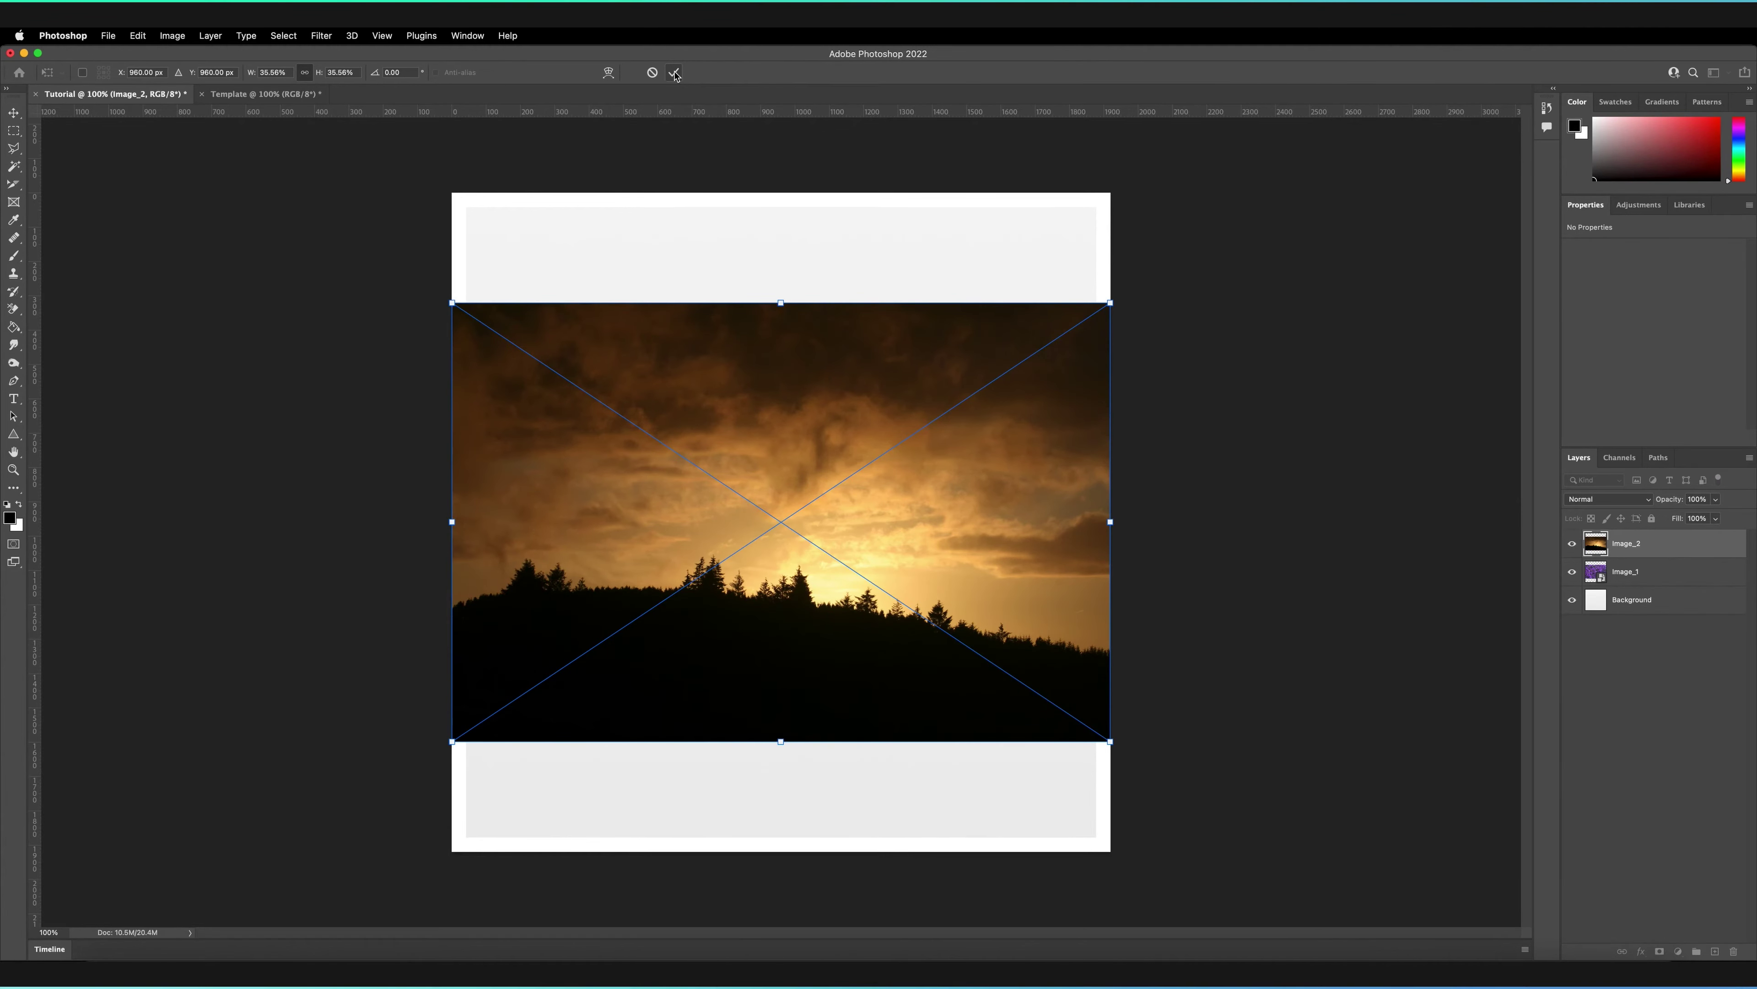
click(675, 74)
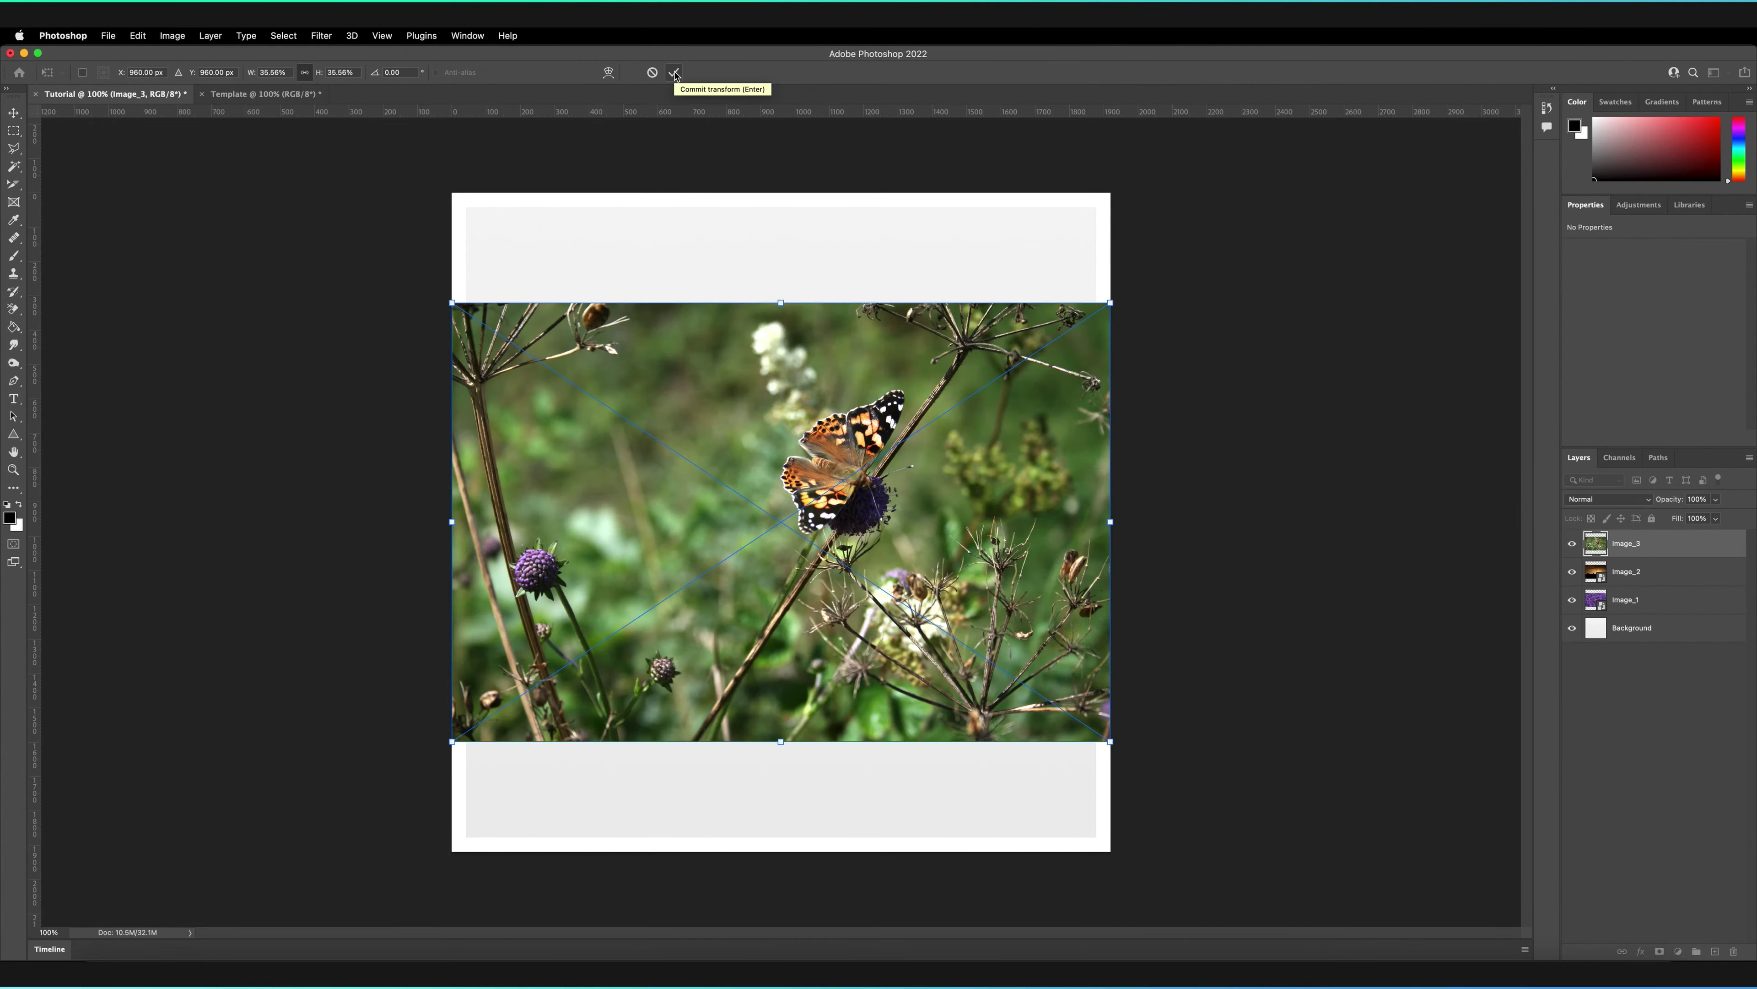
click(675, 74)
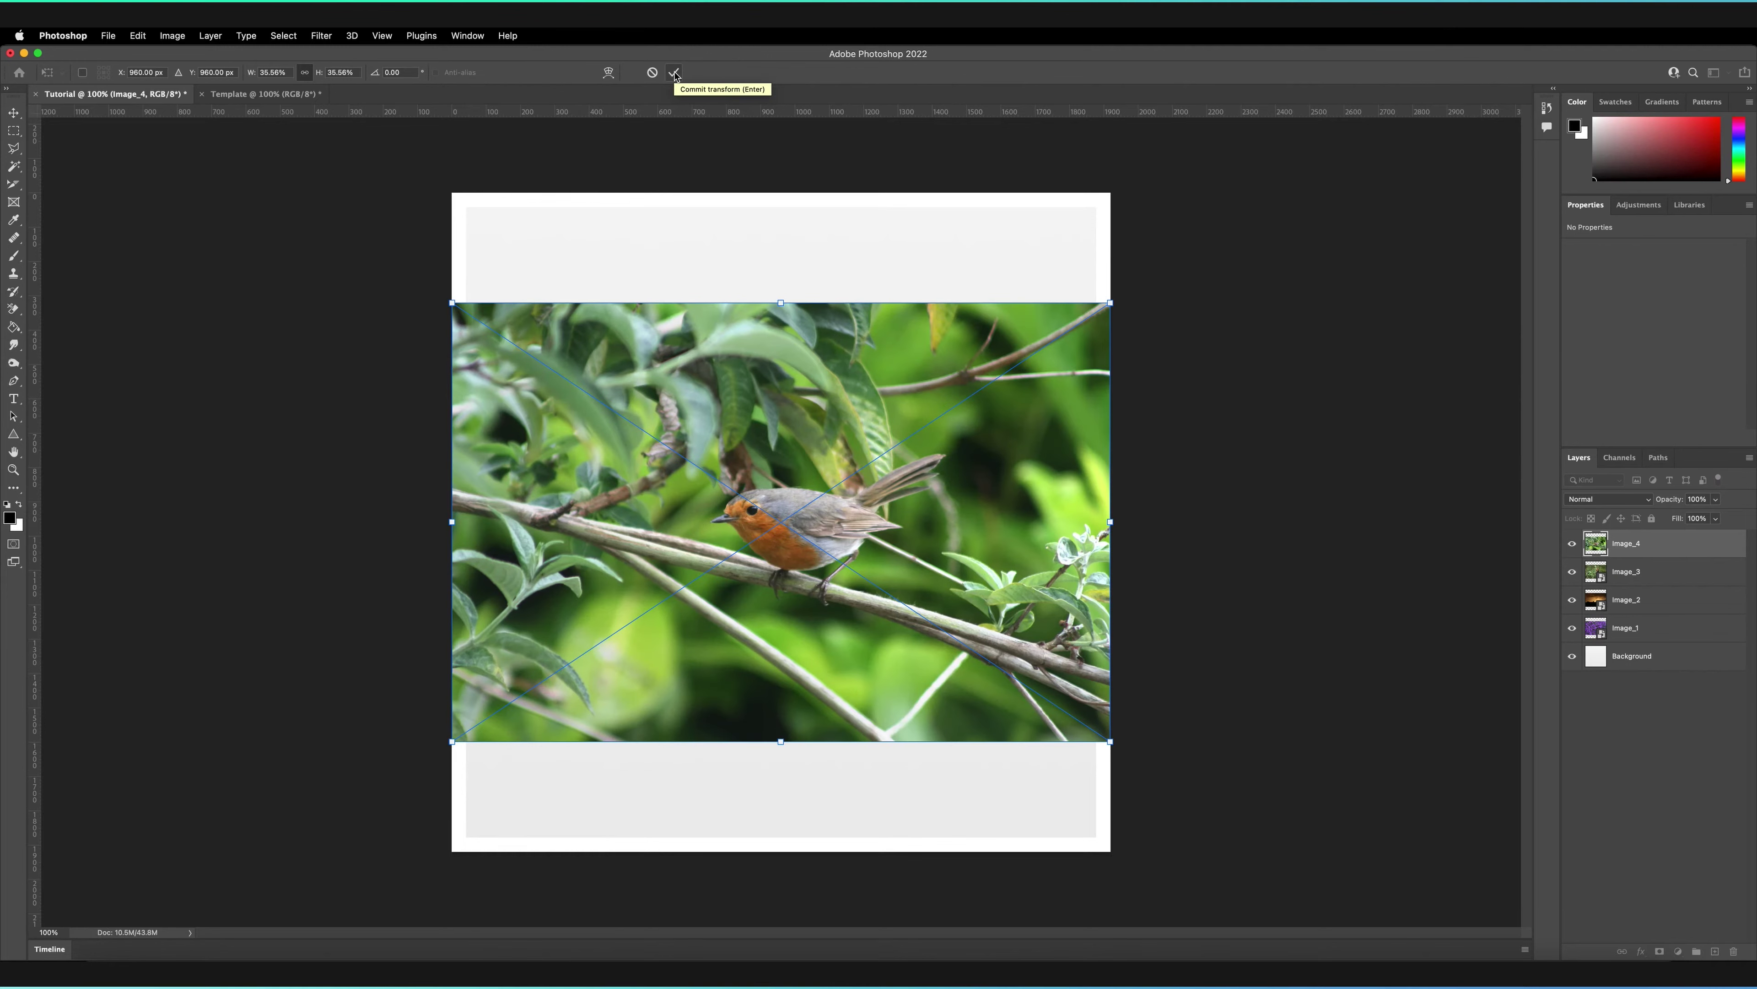
click(675, 73)
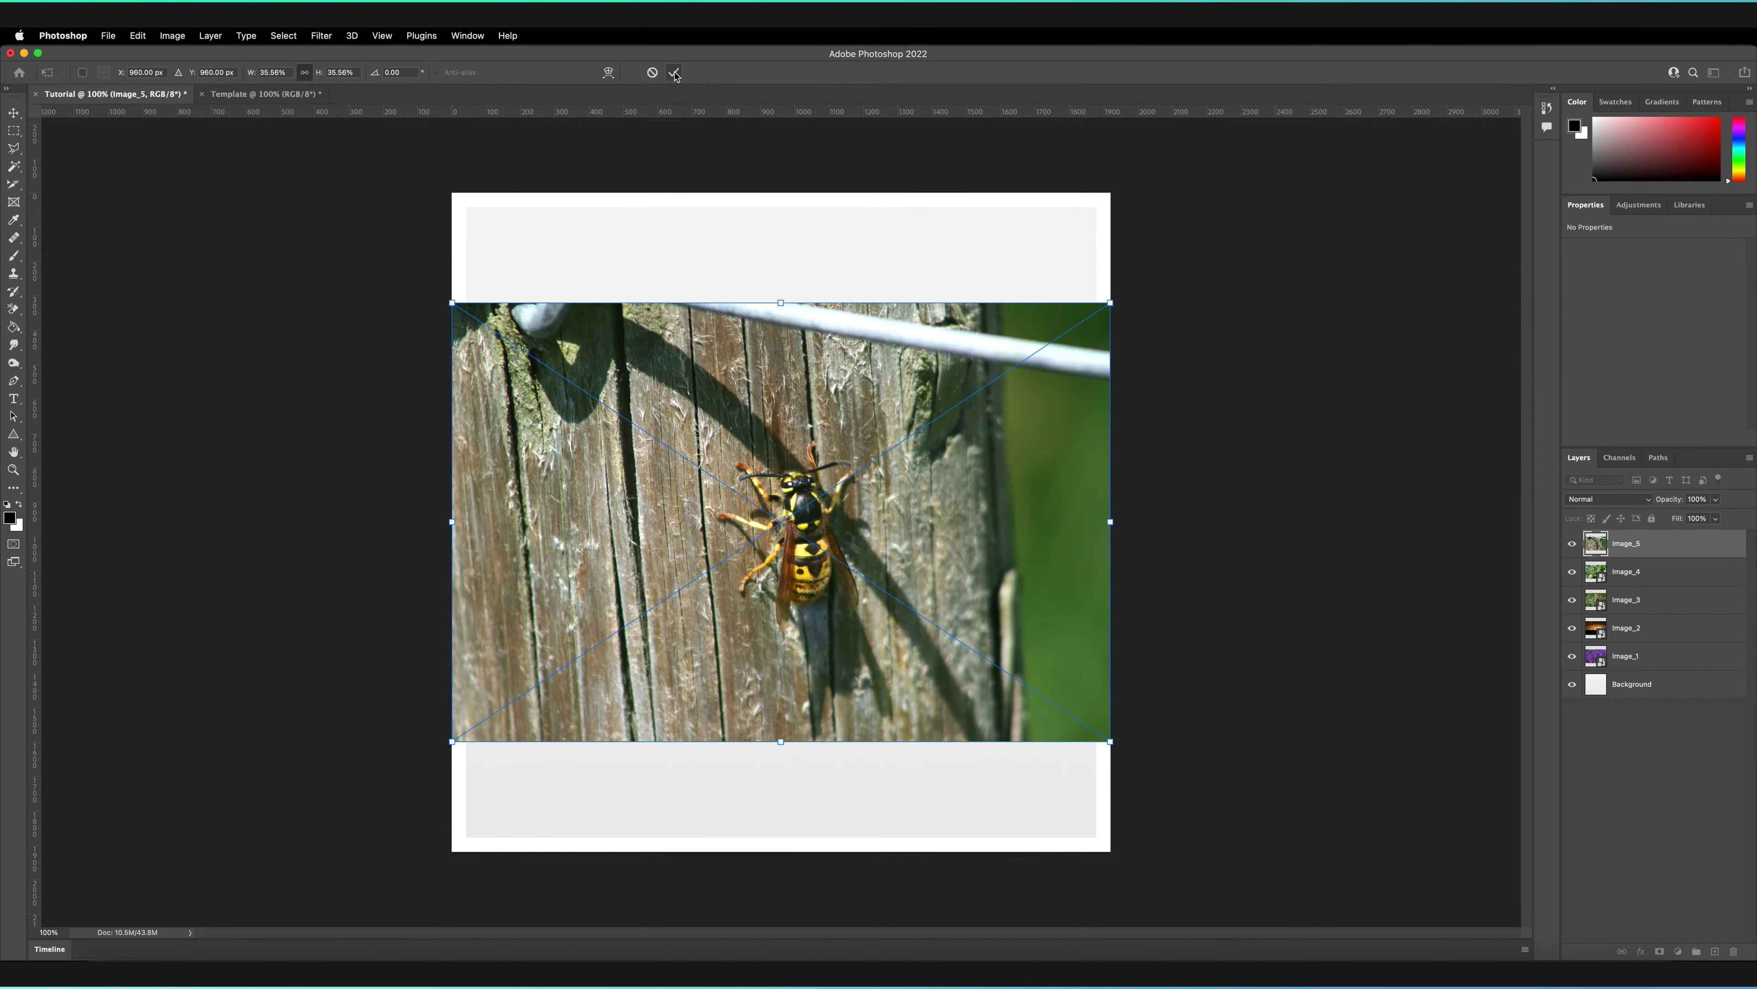
click(676, 74)
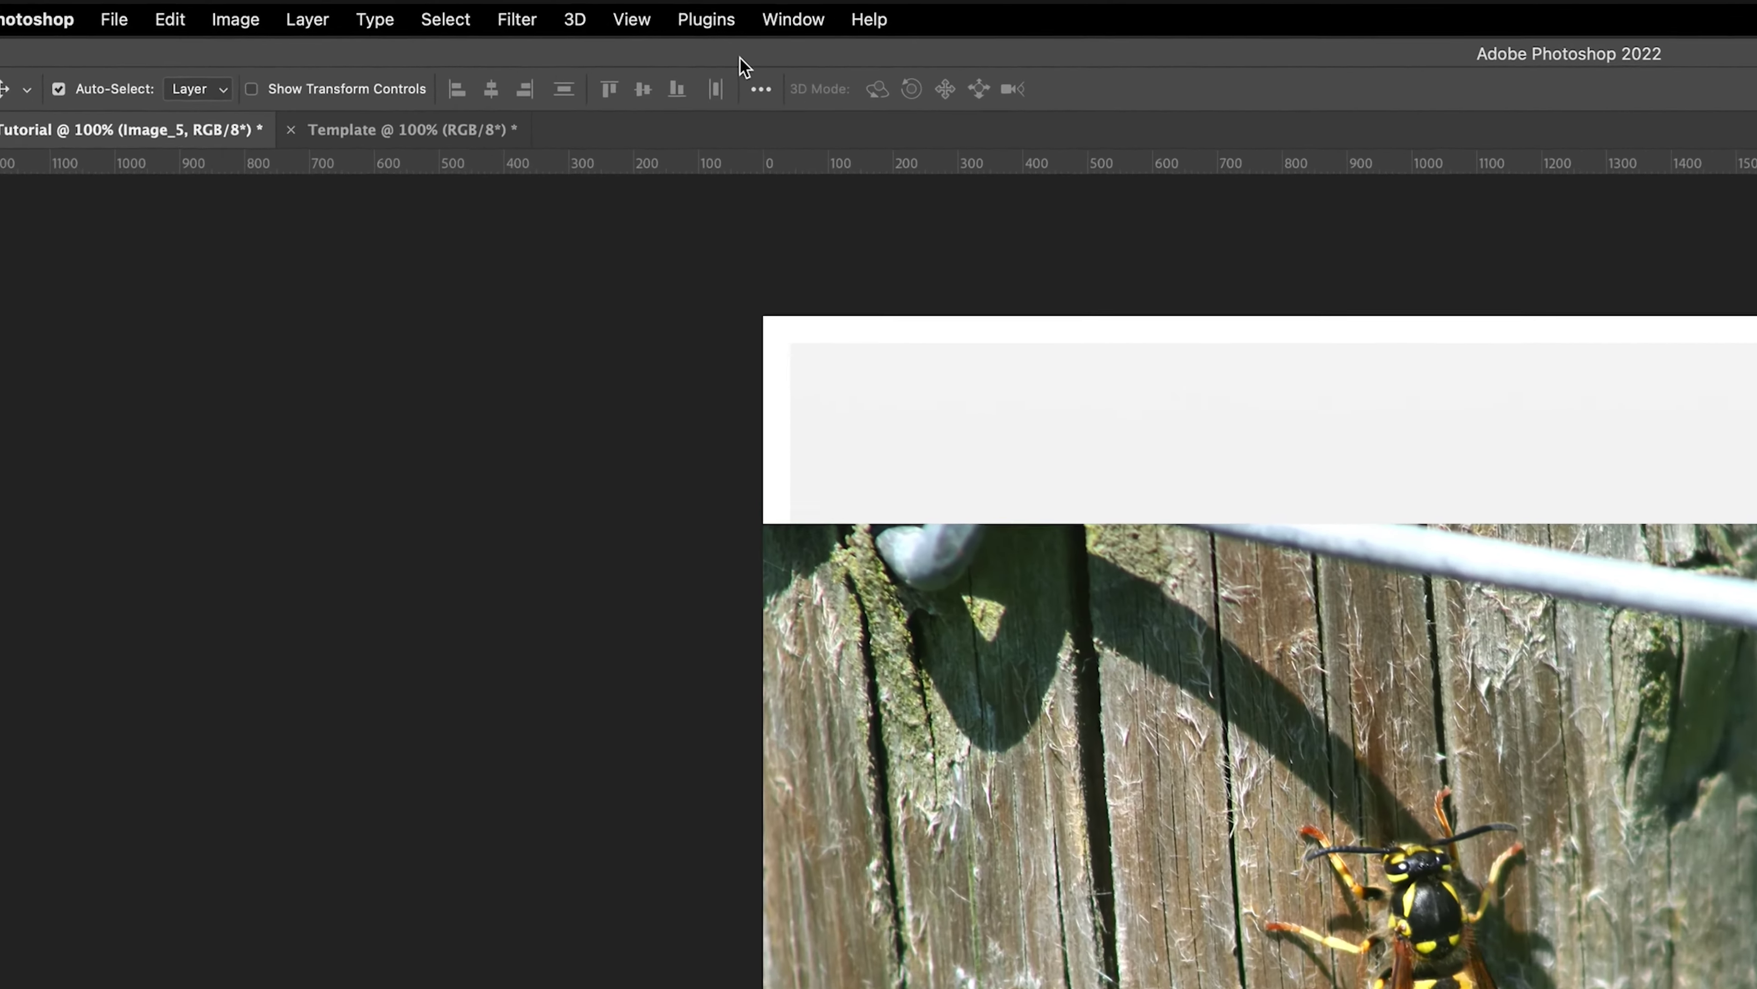
Add guides along all four canvas edges and through the canvas's horizontal and vertical centre.
click(631, 19)
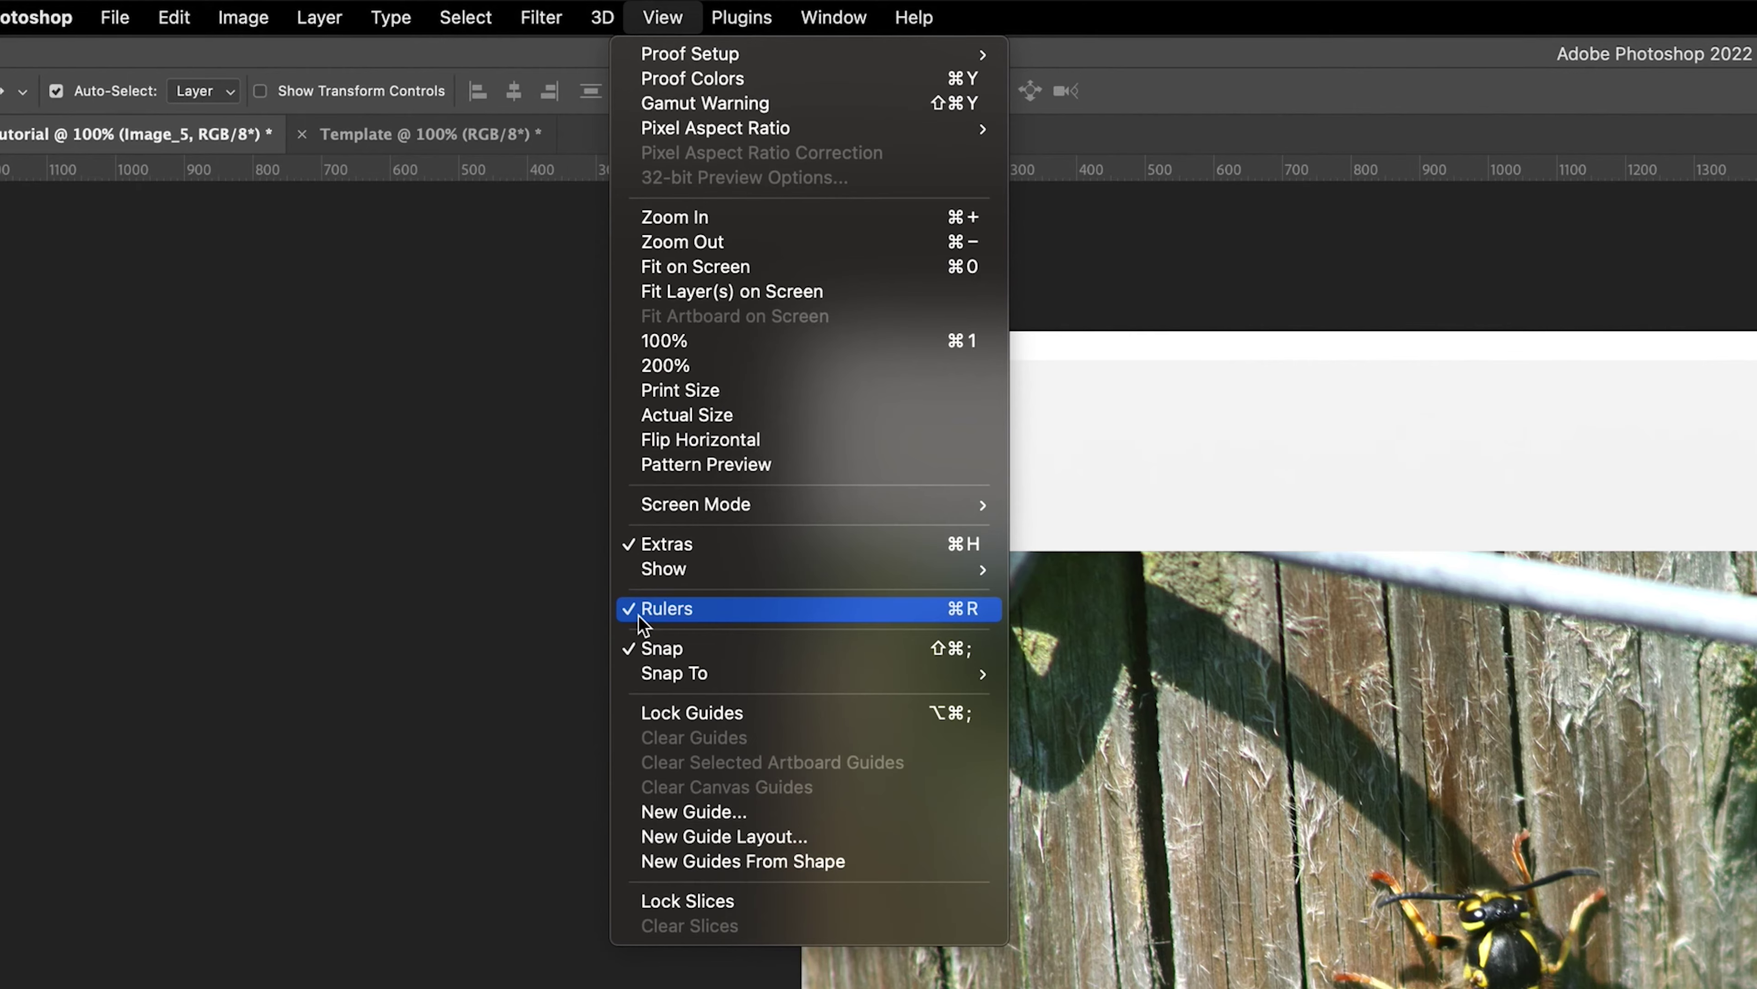
click(533, 613)
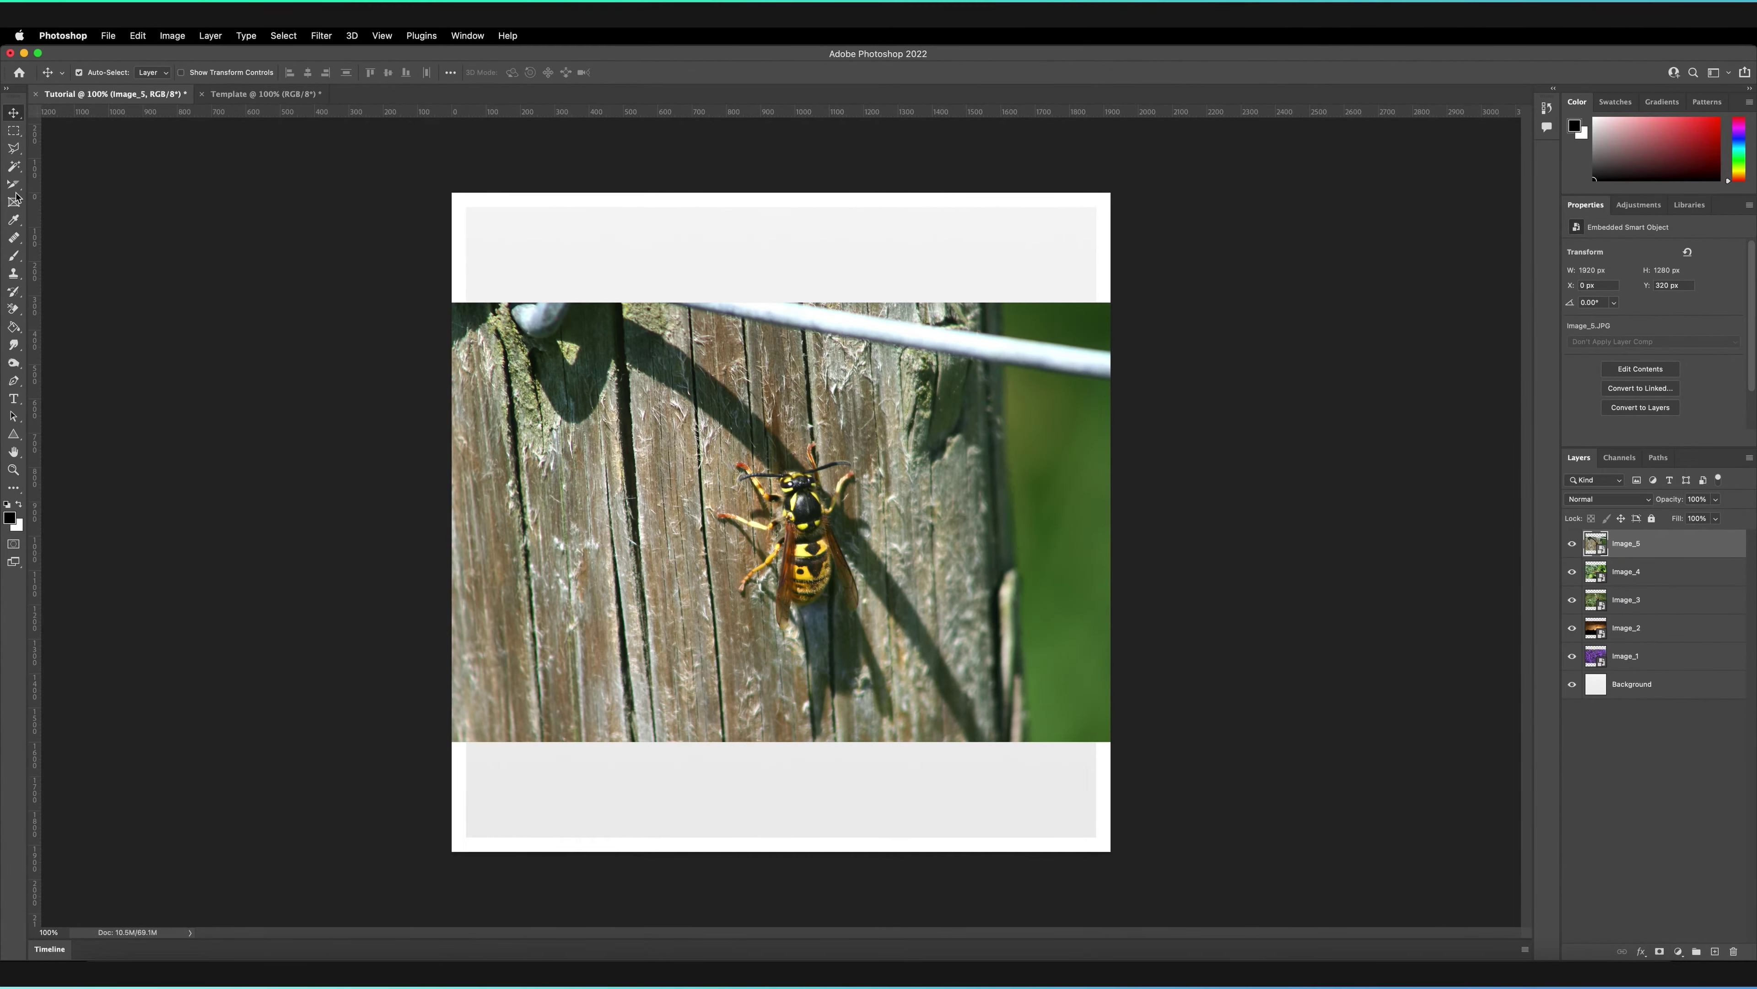
drag(715, 118, 722, 192)
drag(727, 236, 740, 852)
drag(33, 322, 454, 318)
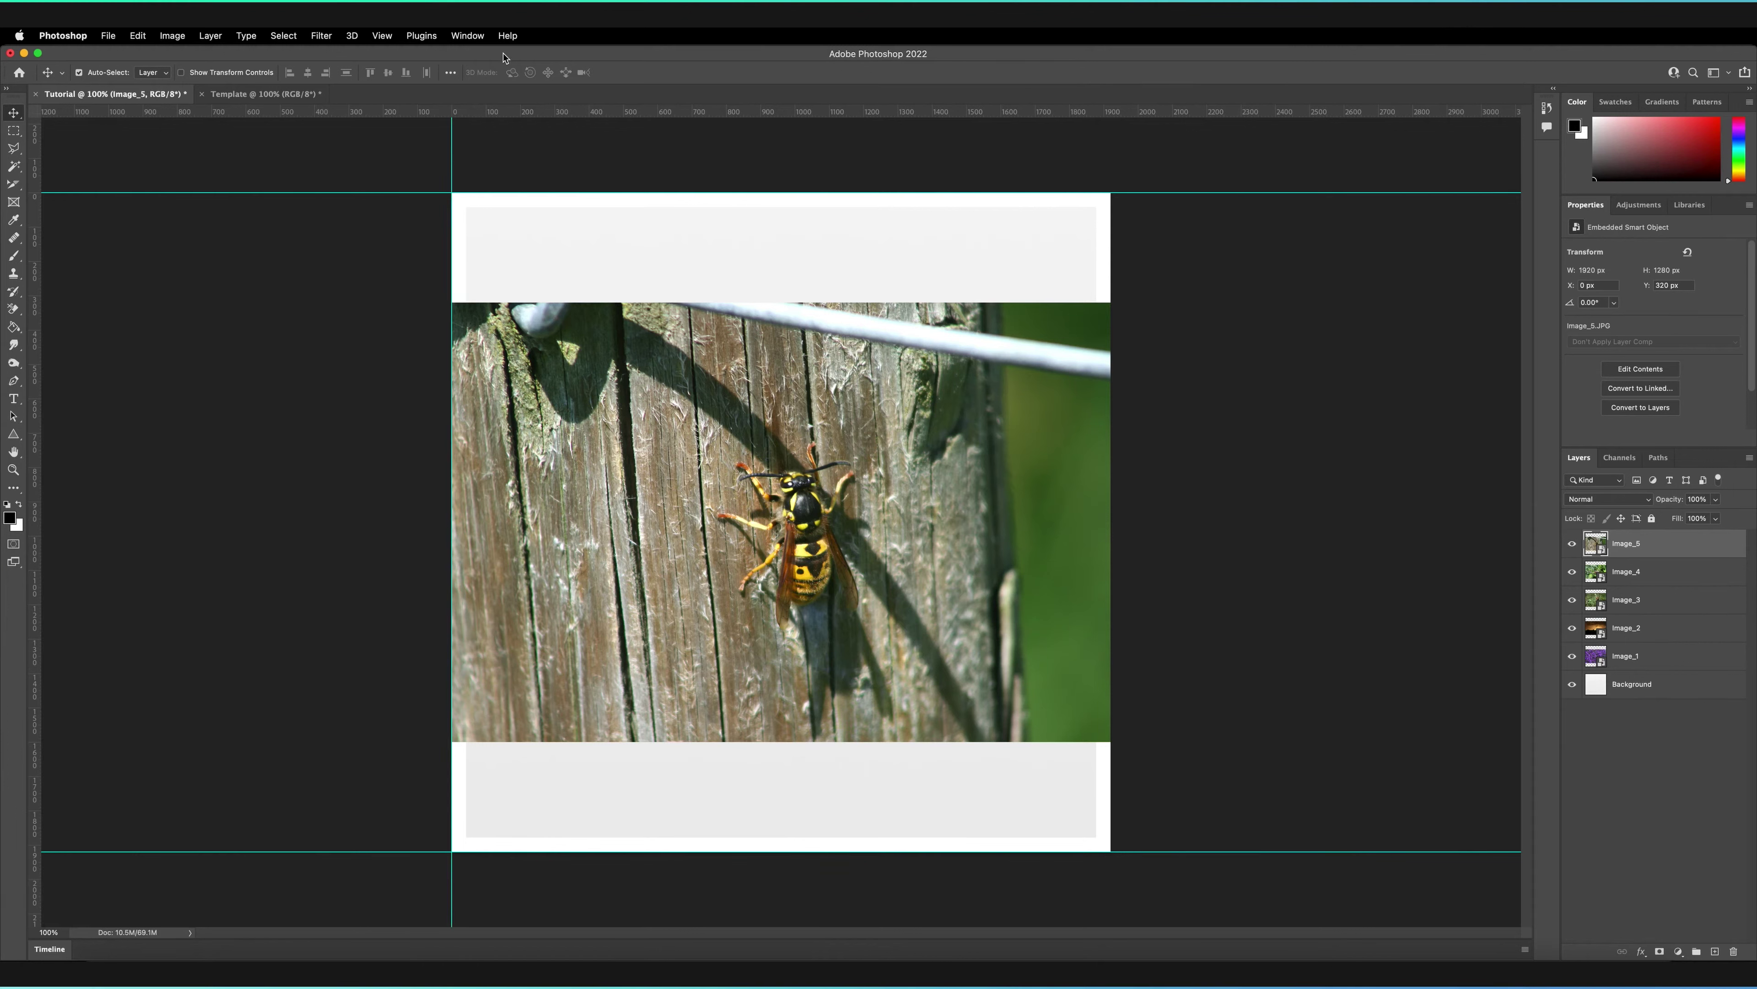
drag(36, 270, 1110, 263)
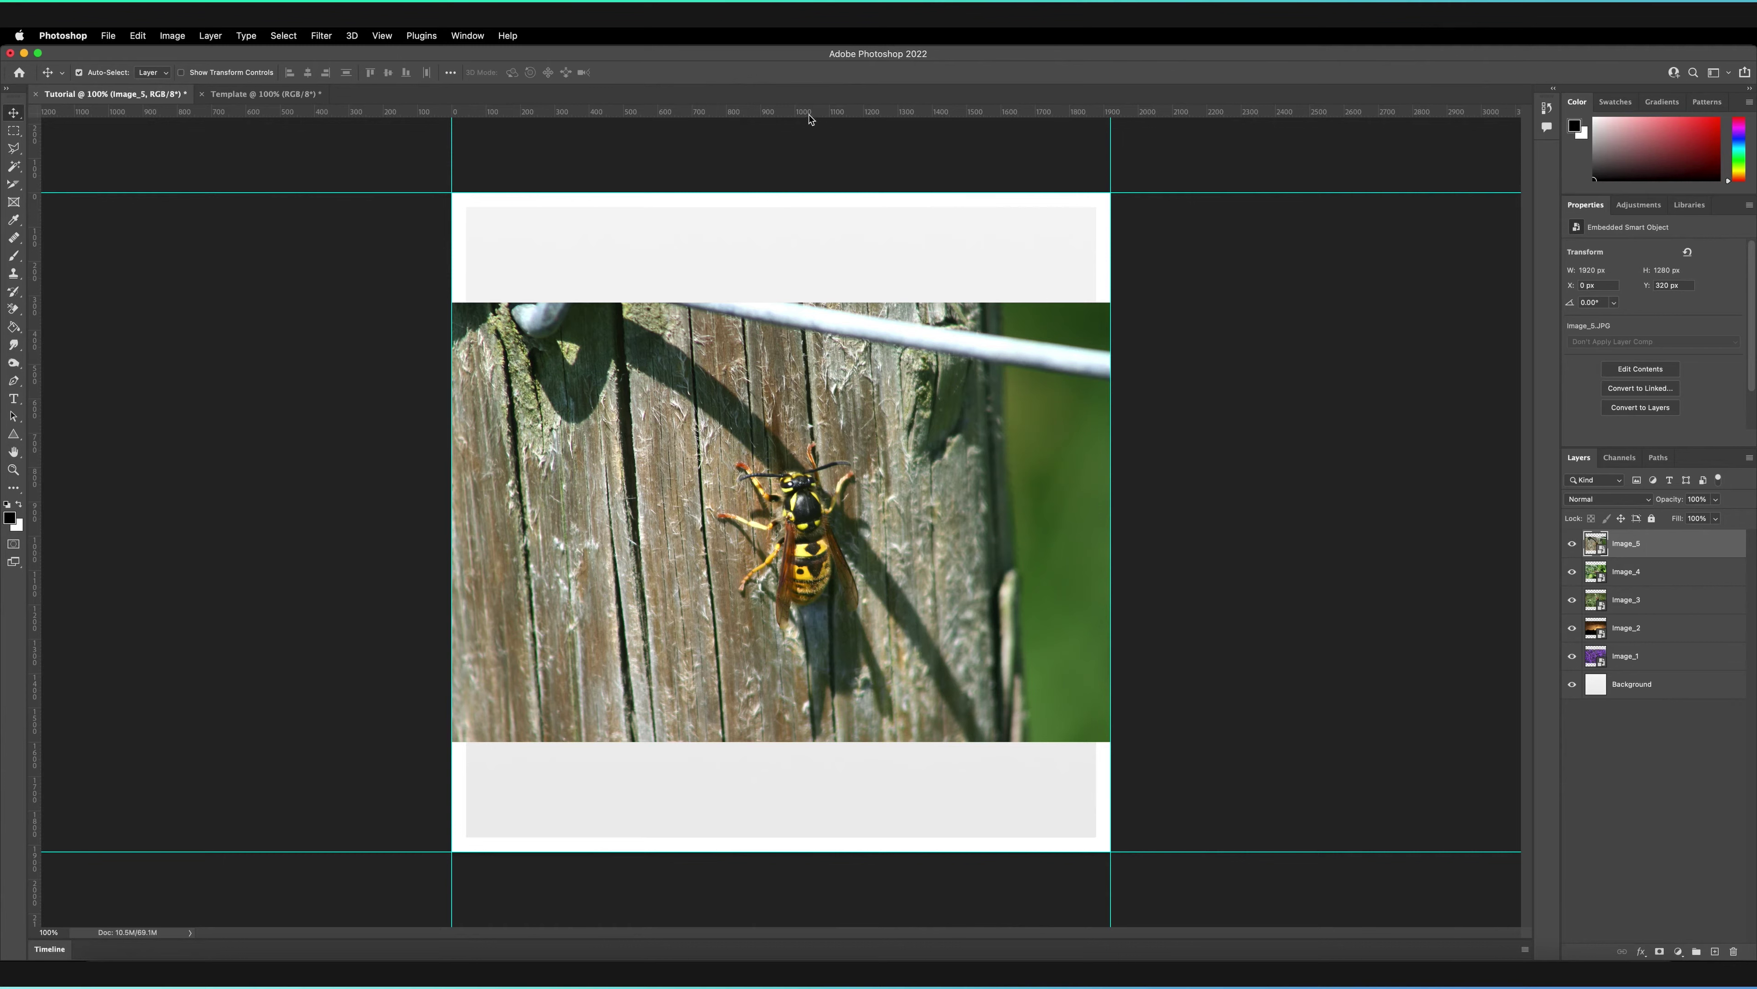
drag(809, 115, 847, 524)
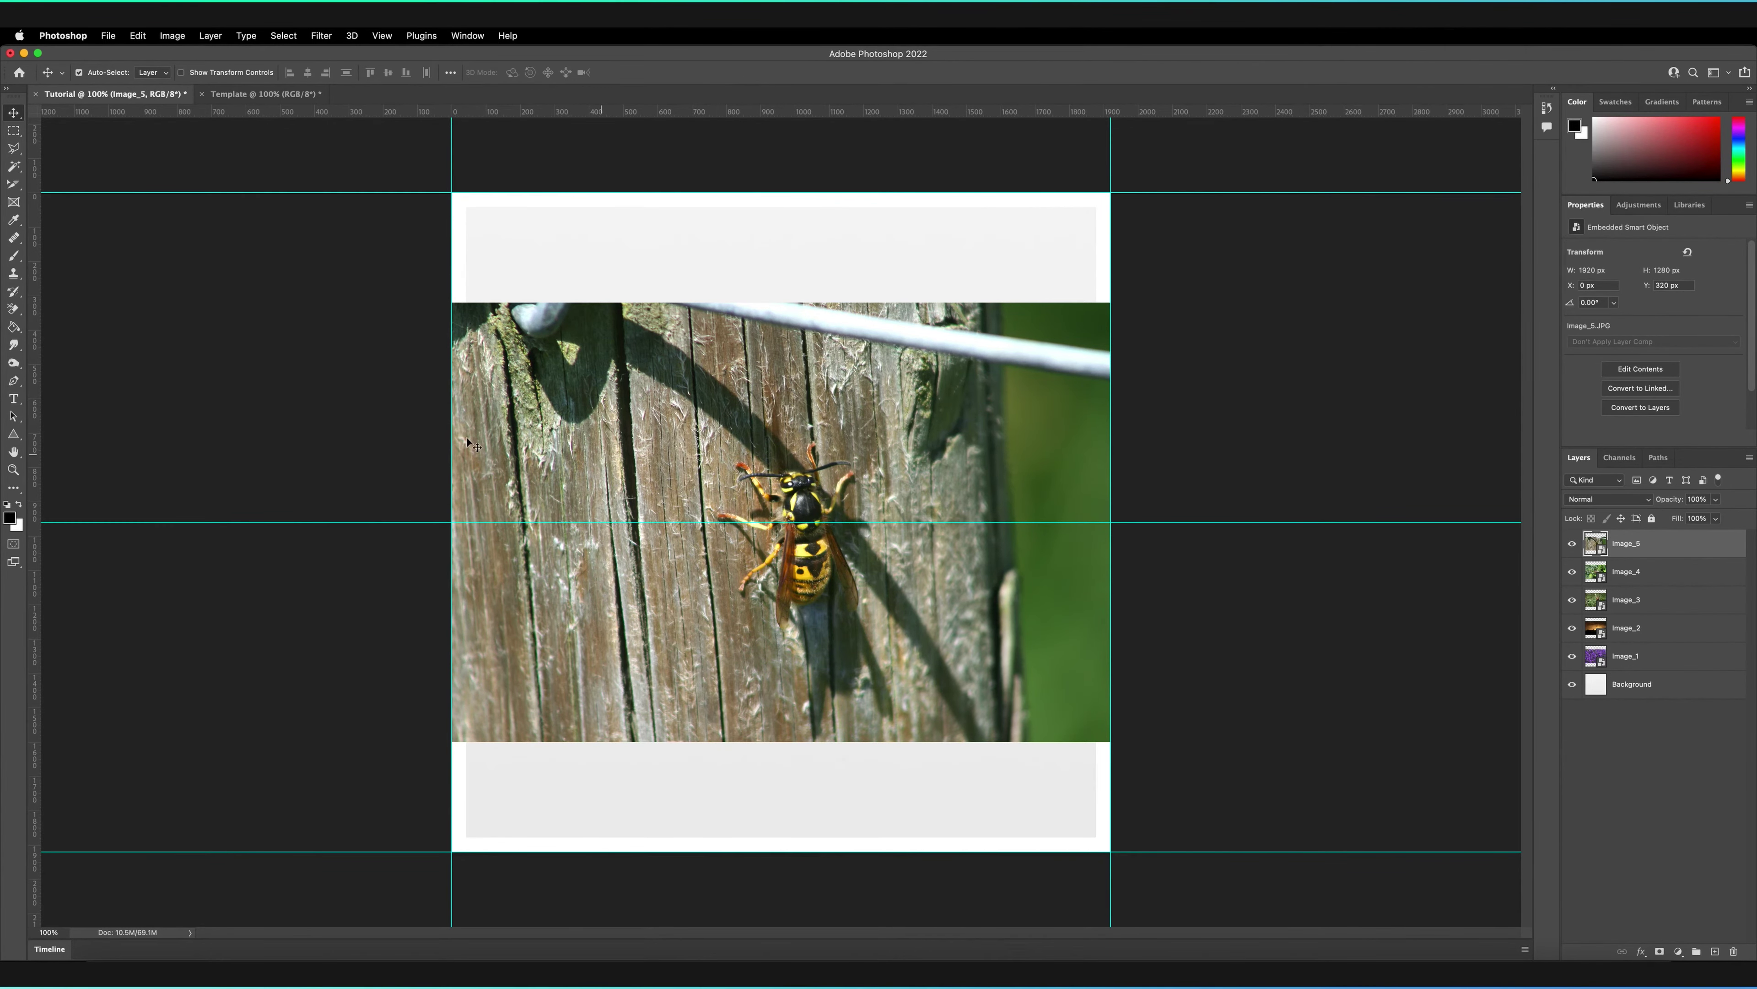
drag(33, 400, 782, 357)
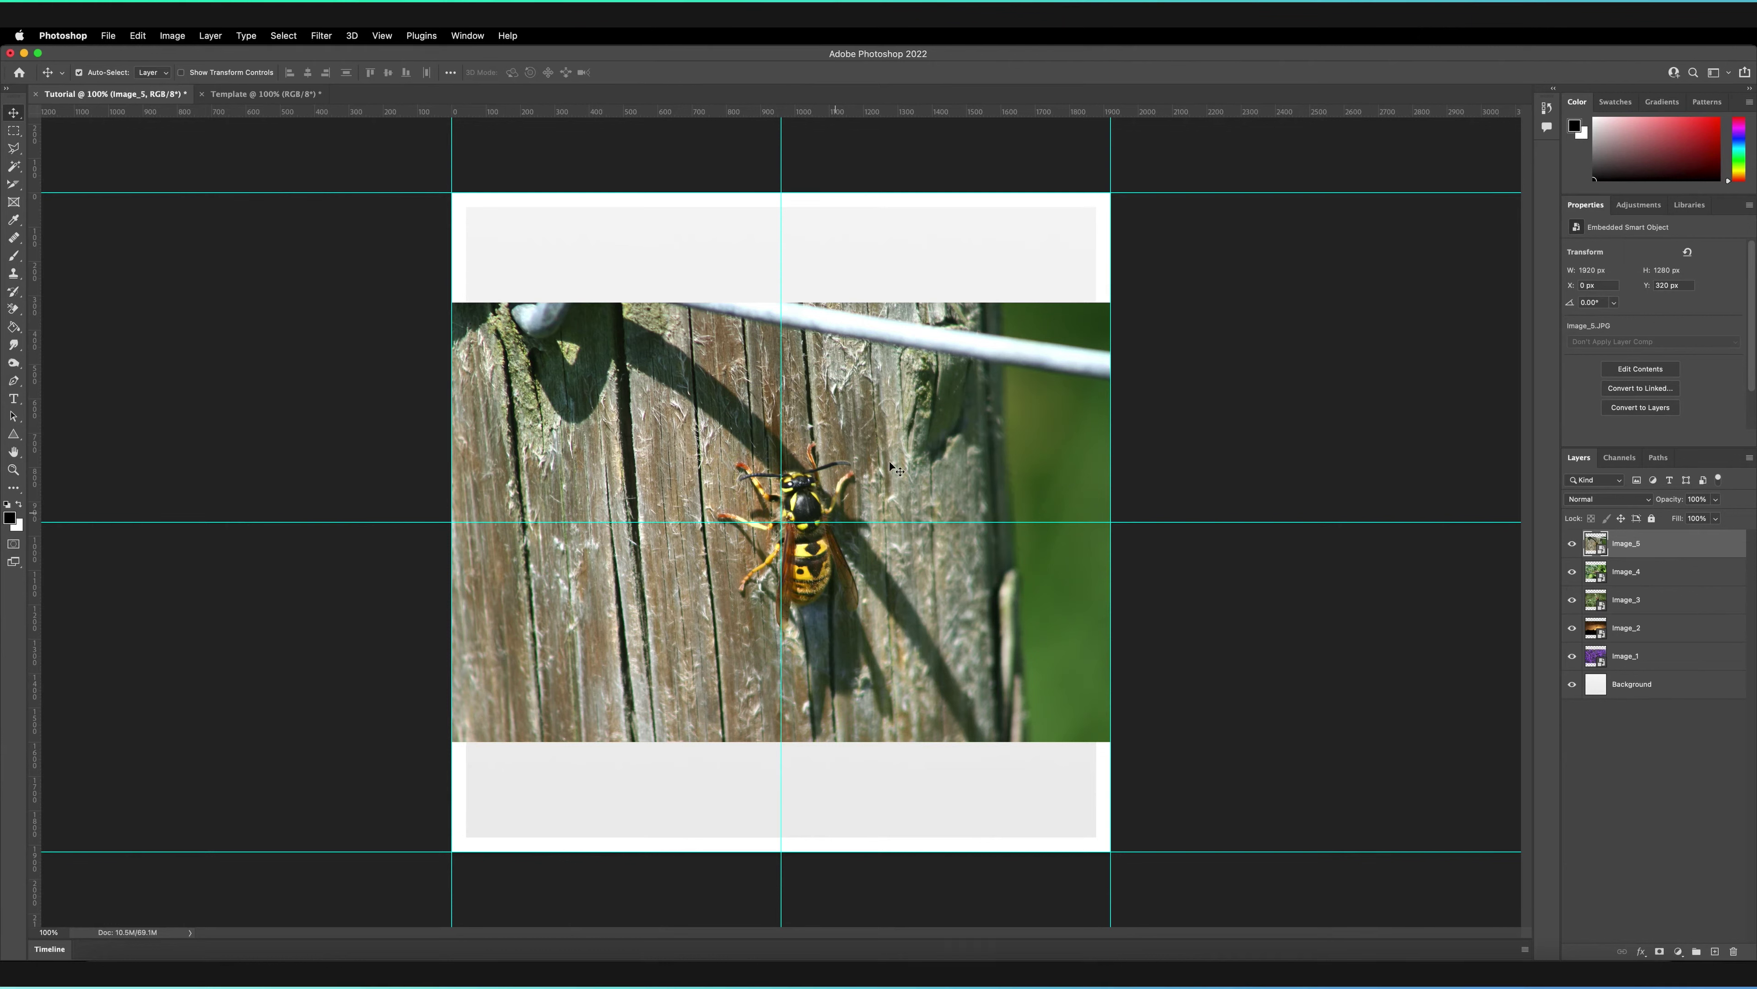
Hide Image_5, and position Image_4 over the upper-left quadrant and Image_3 over the upper-right, hiding each after placement.
click(1572, 544)
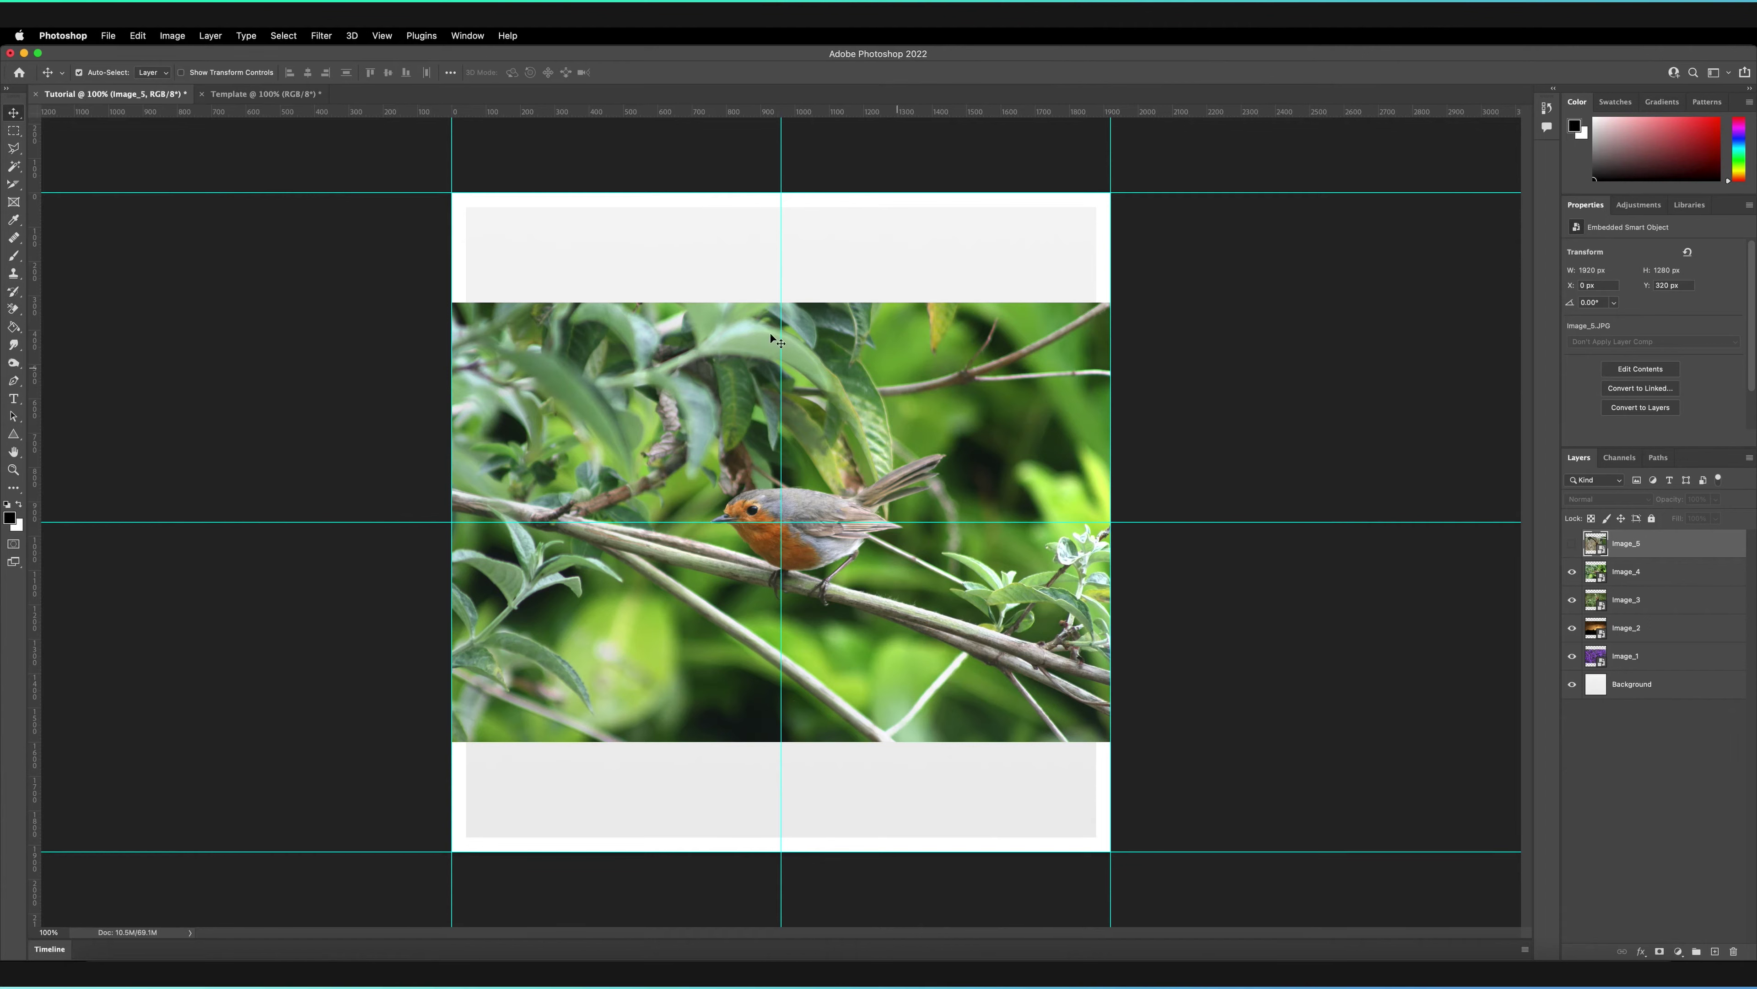
drag(969, 713, 766, 523)
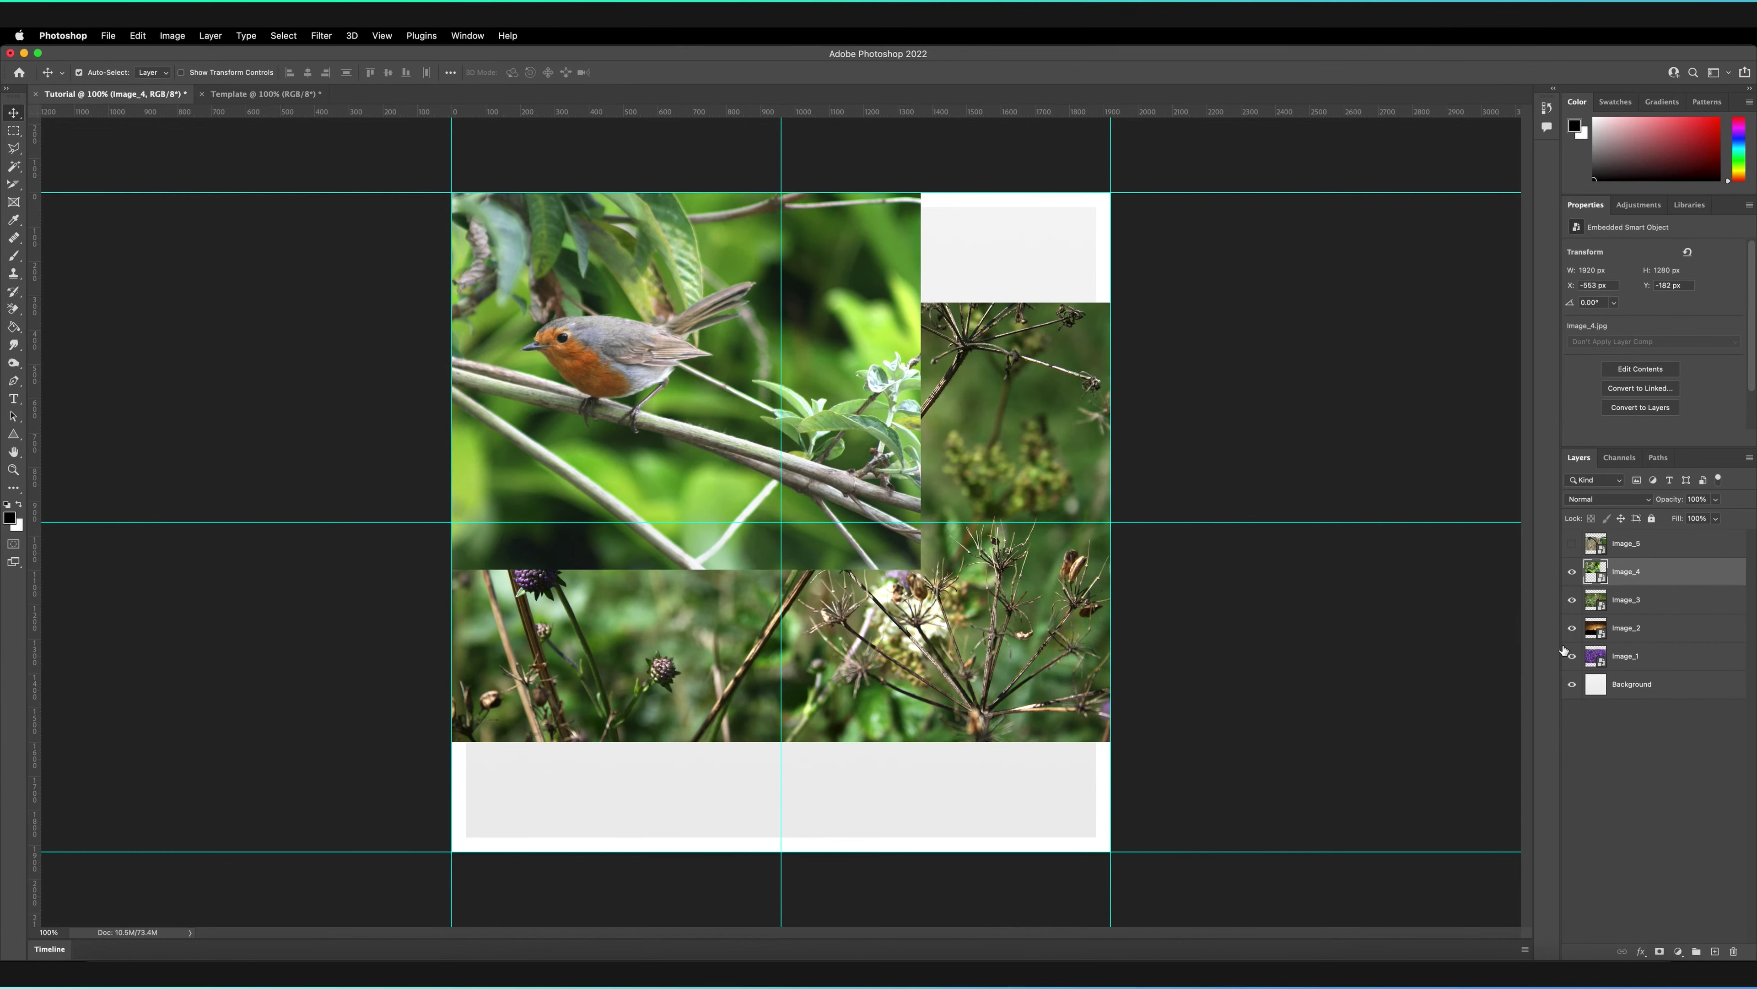
click(1572, 572)
drag(817, 651, 897, 538)
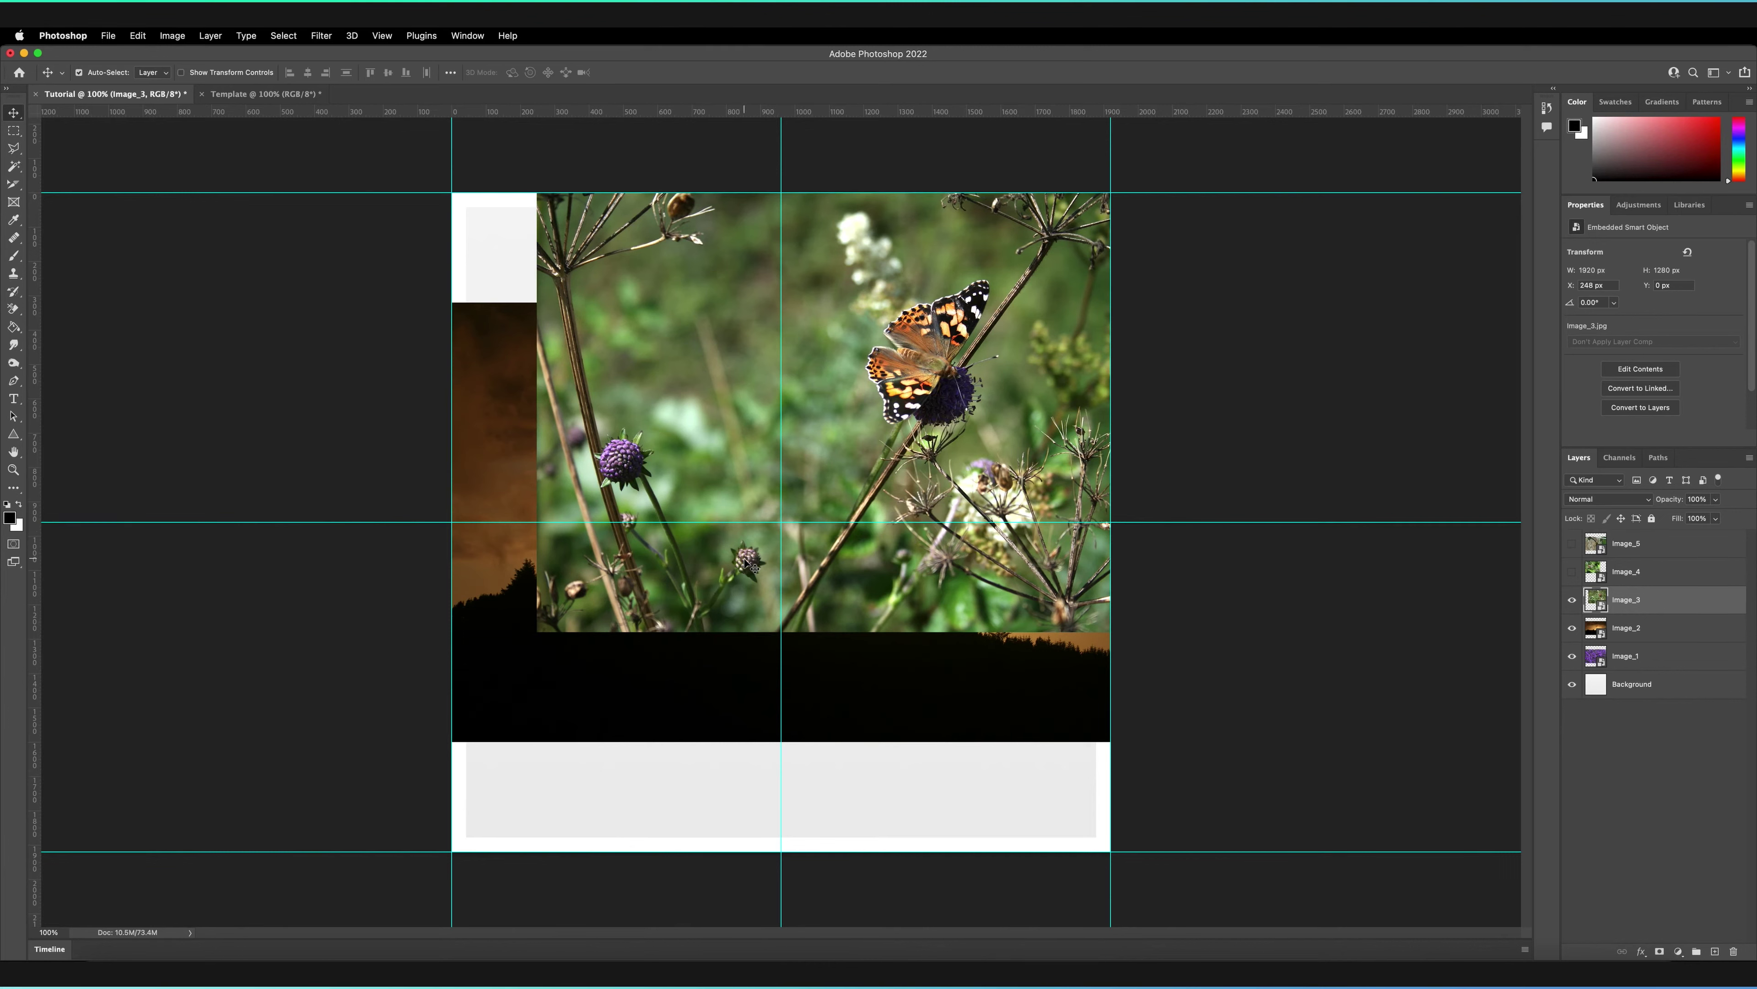
click(1572, 600)
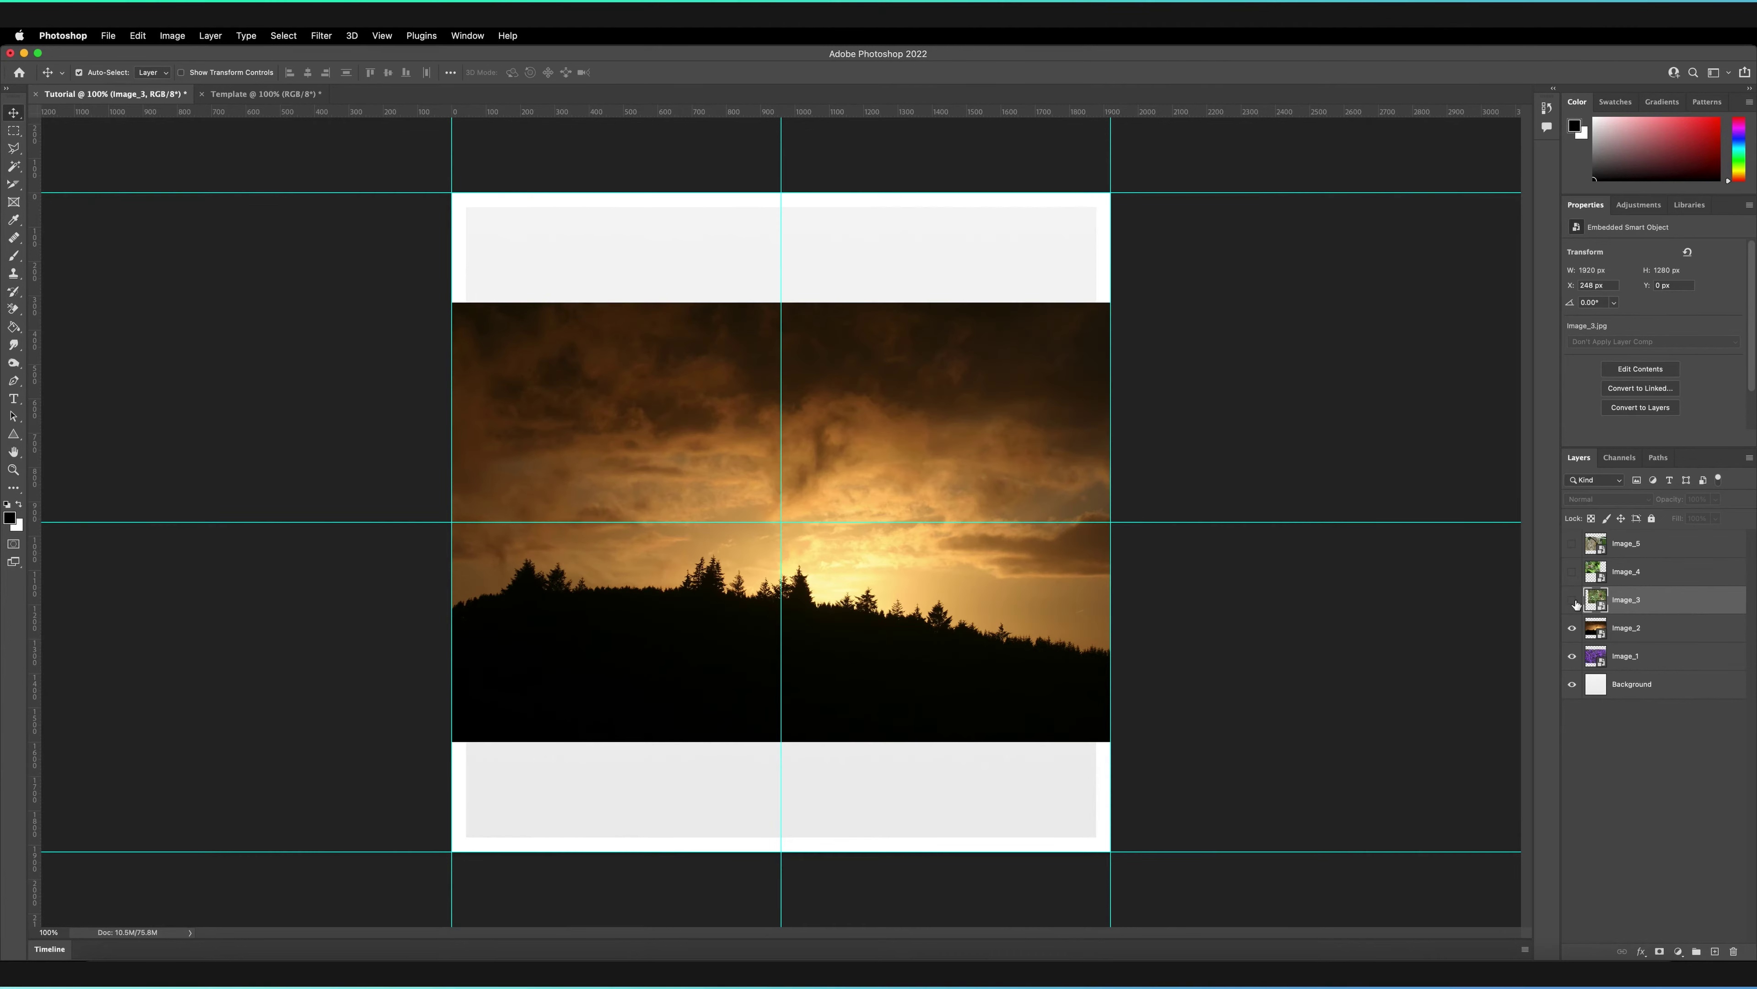
Position Image_2 over the lower-left quadrant and Image_1 over the lower-right, with Image_2, Image_3 and Image_4 shown again.
click(1594, 633)
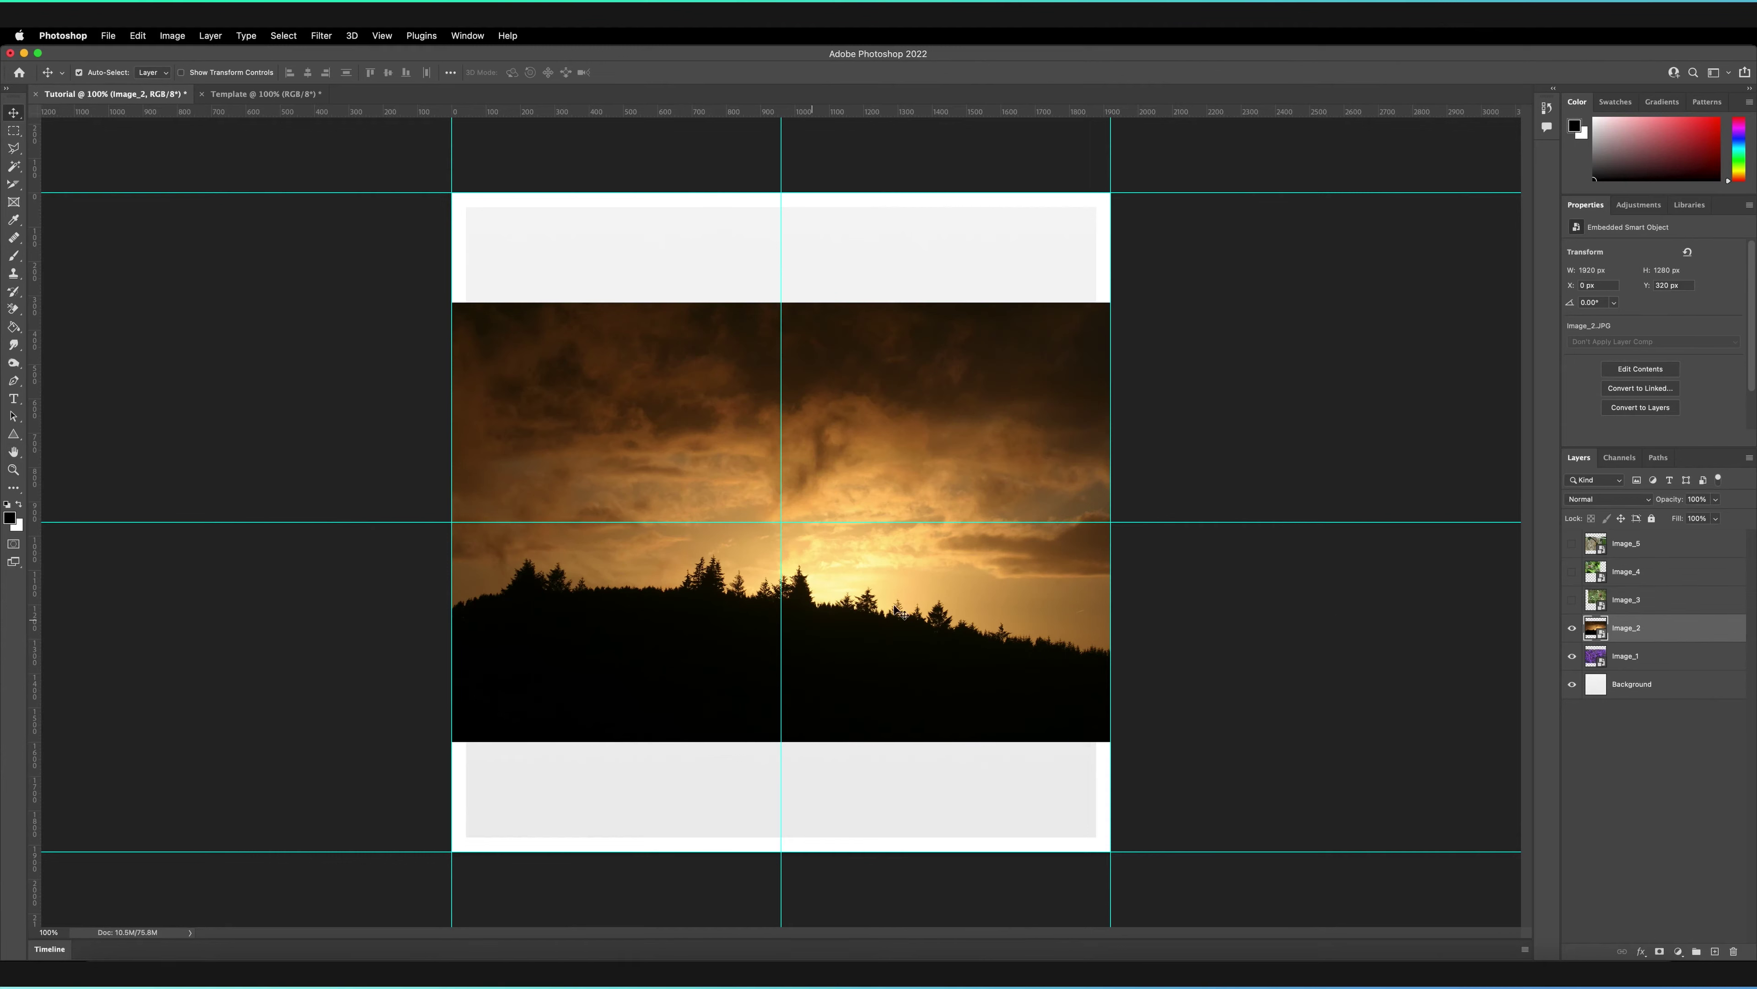
drag(896, 609, 694, 718)
click(1572, 629)
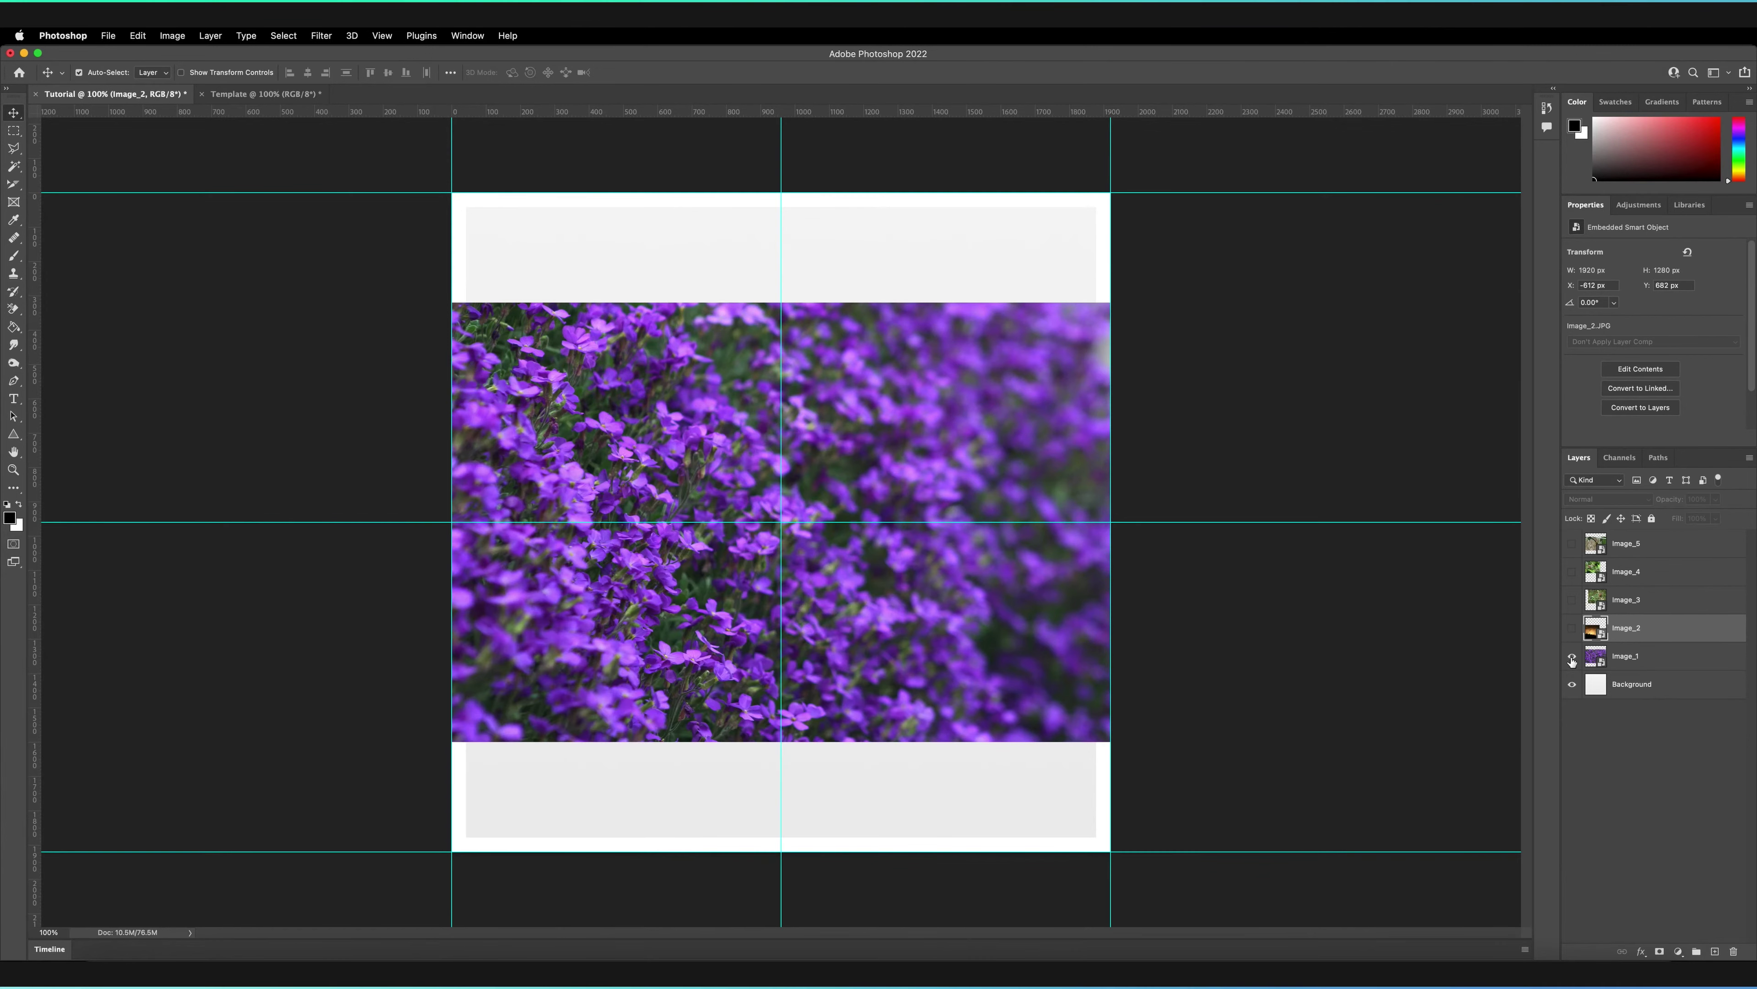
drag(939, 597, 1122, 752)
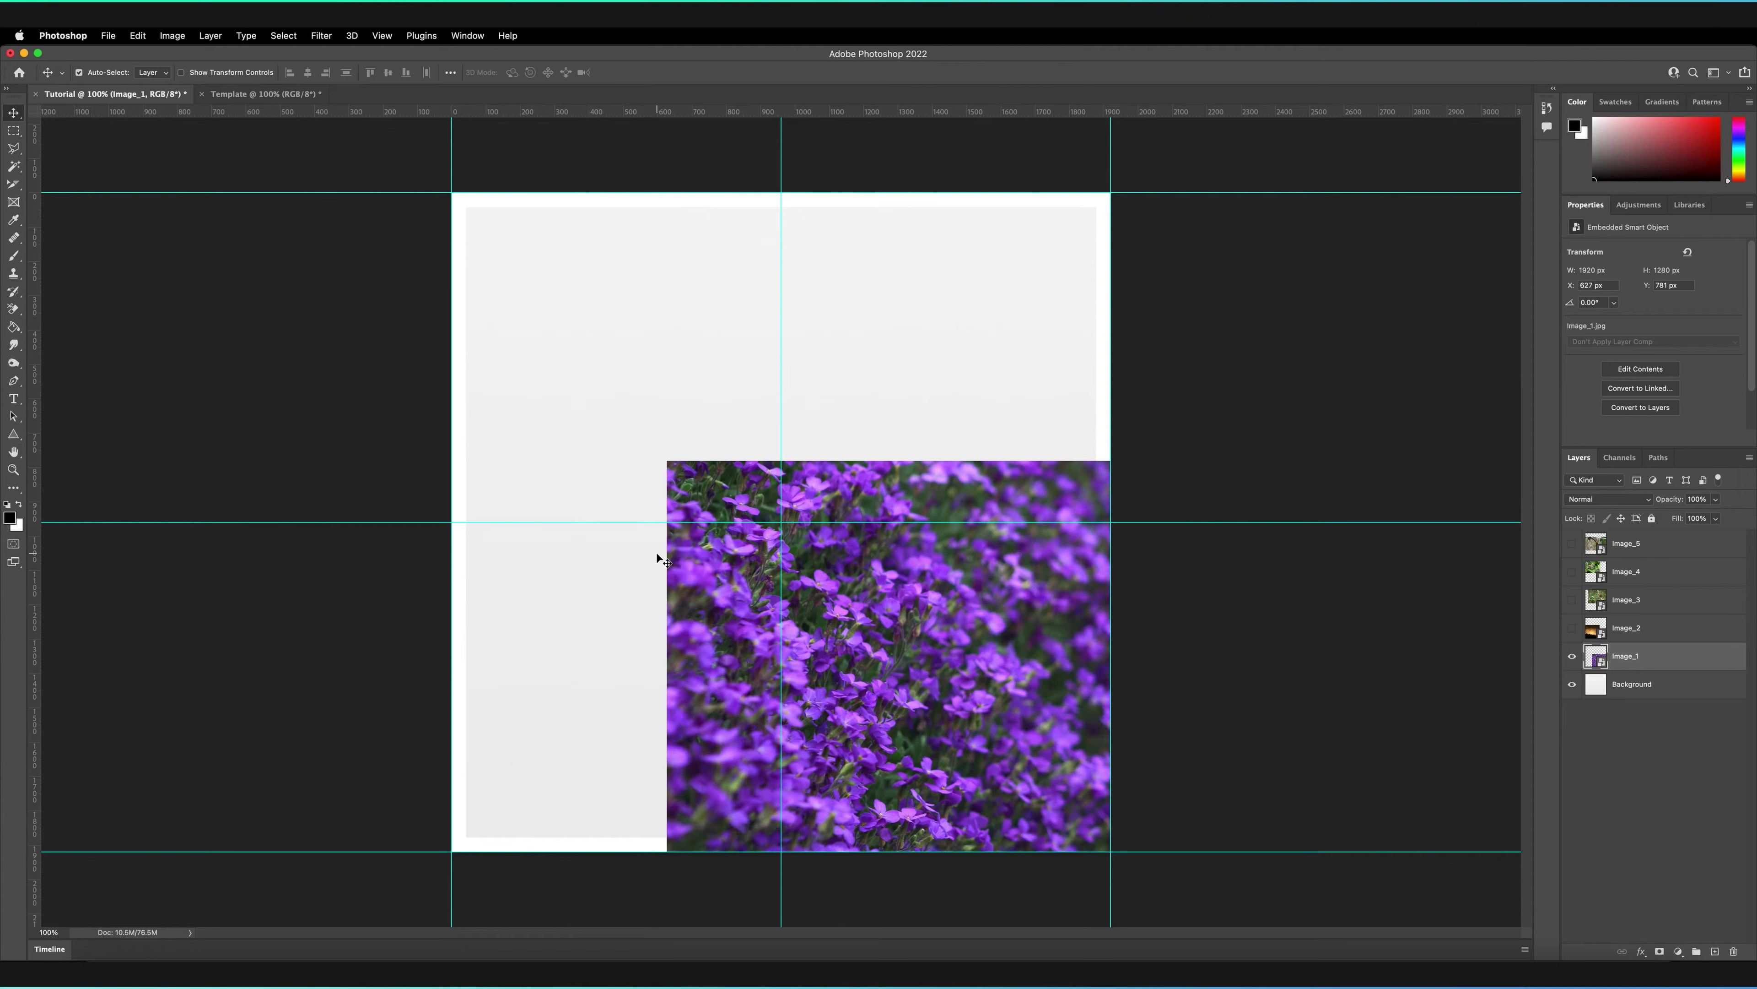
drag(1571, 575, 1569, 633)
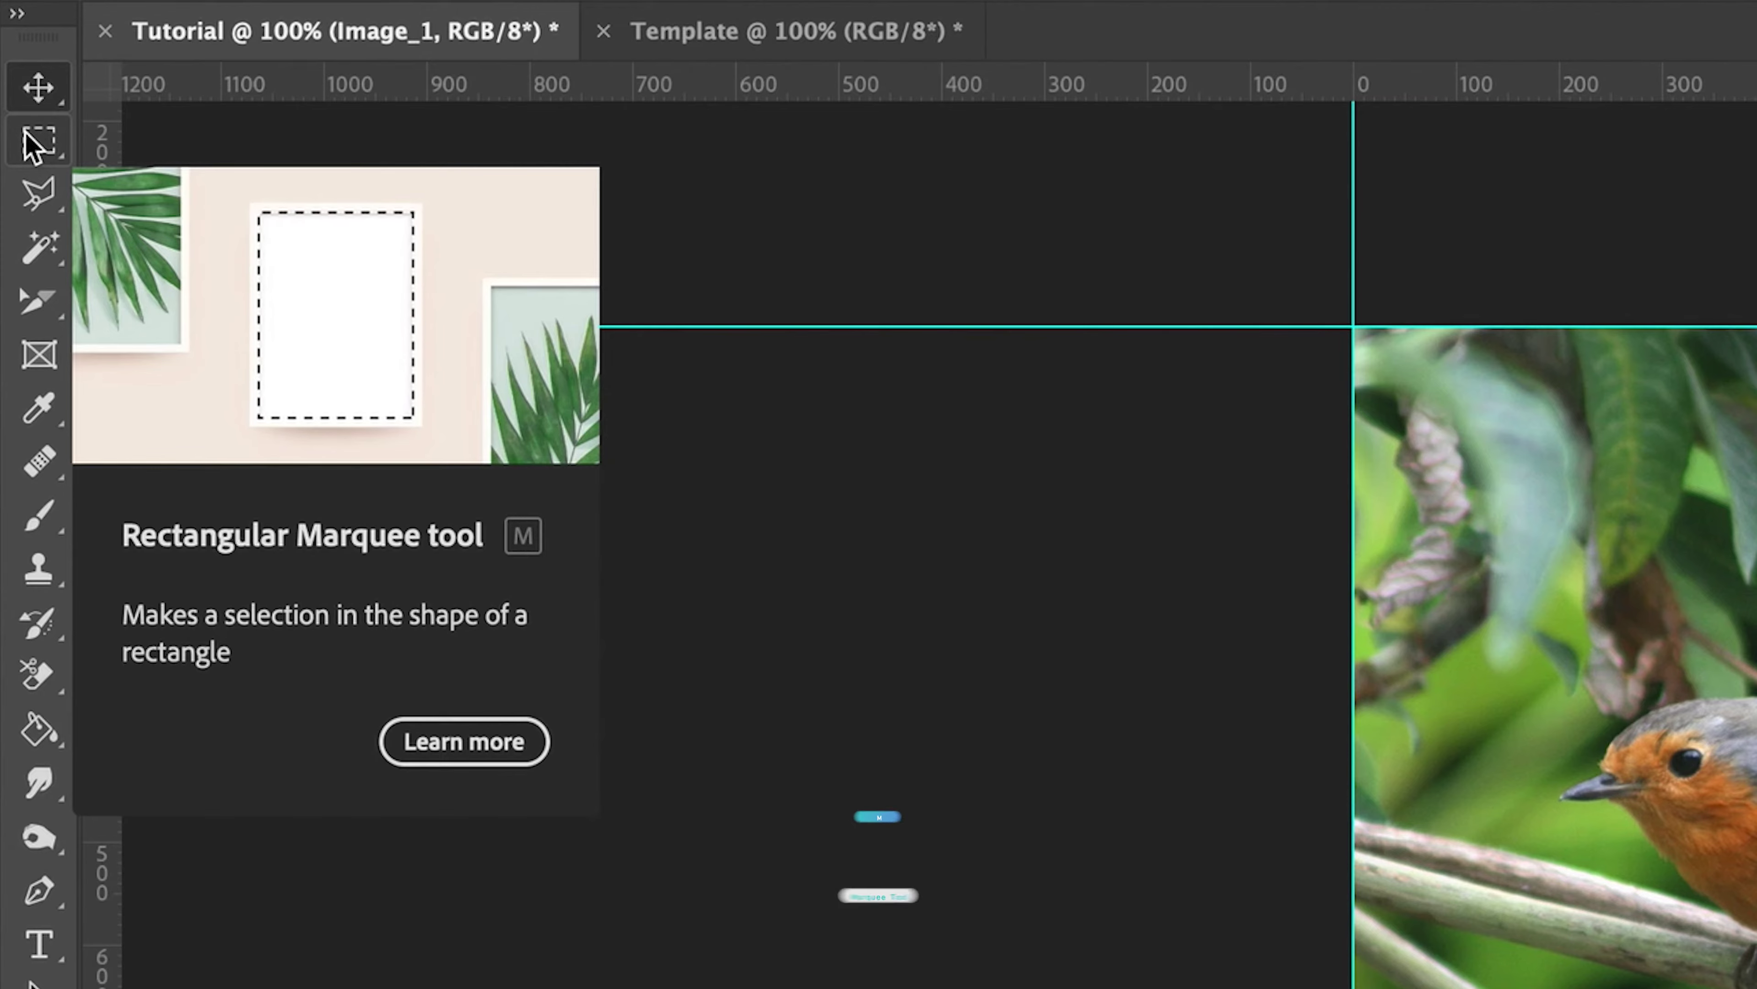
Mask the Image_4 layer to the upper-left quadrant using a rectangular marquee selection along the guides.
click(32, 142)
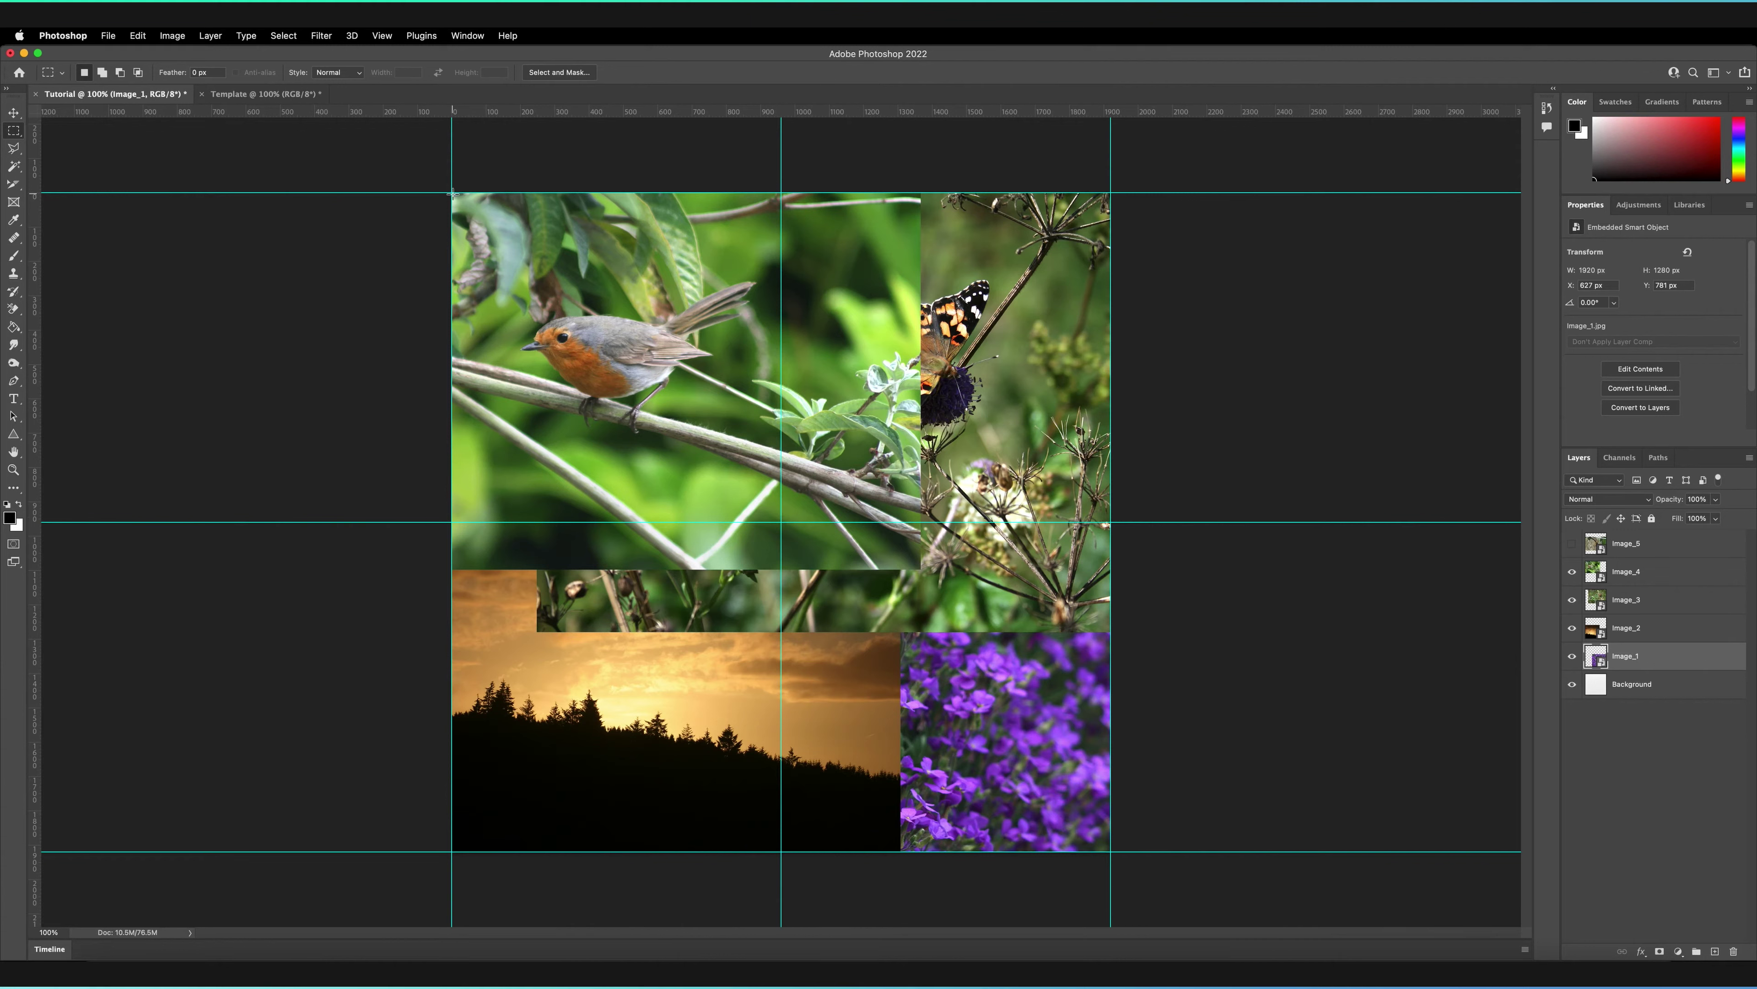
drag(453, 193, 782, 521)
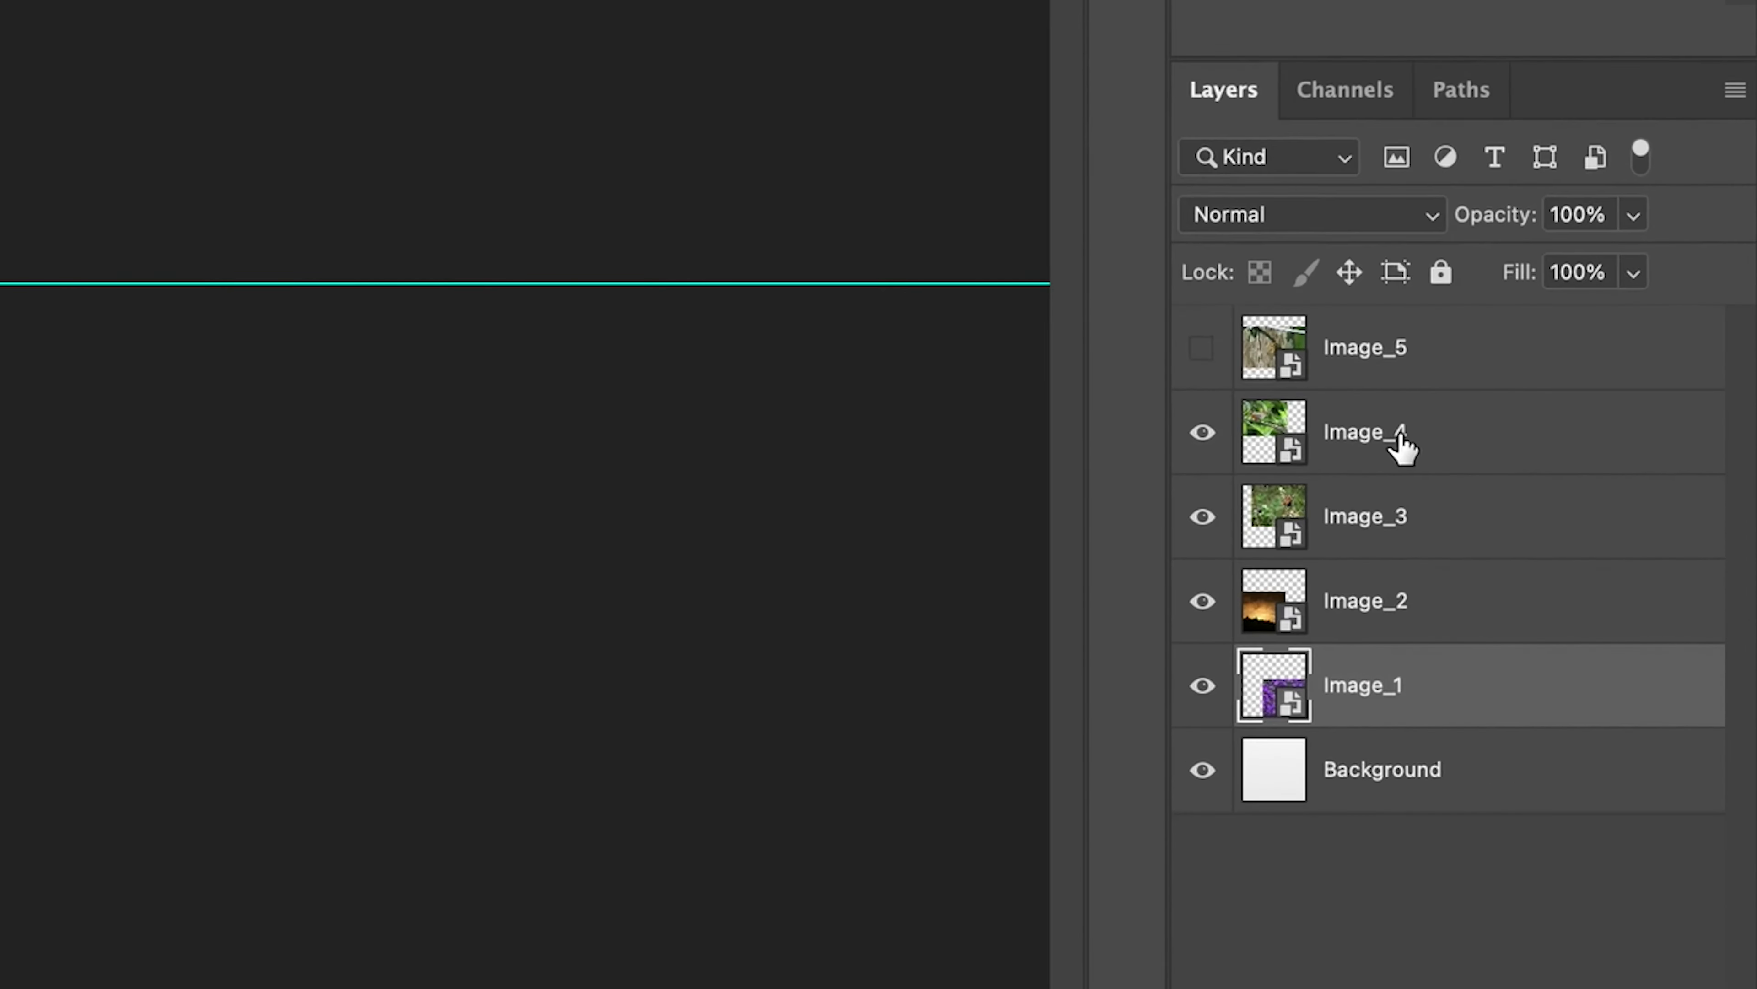
click(1402, 447)
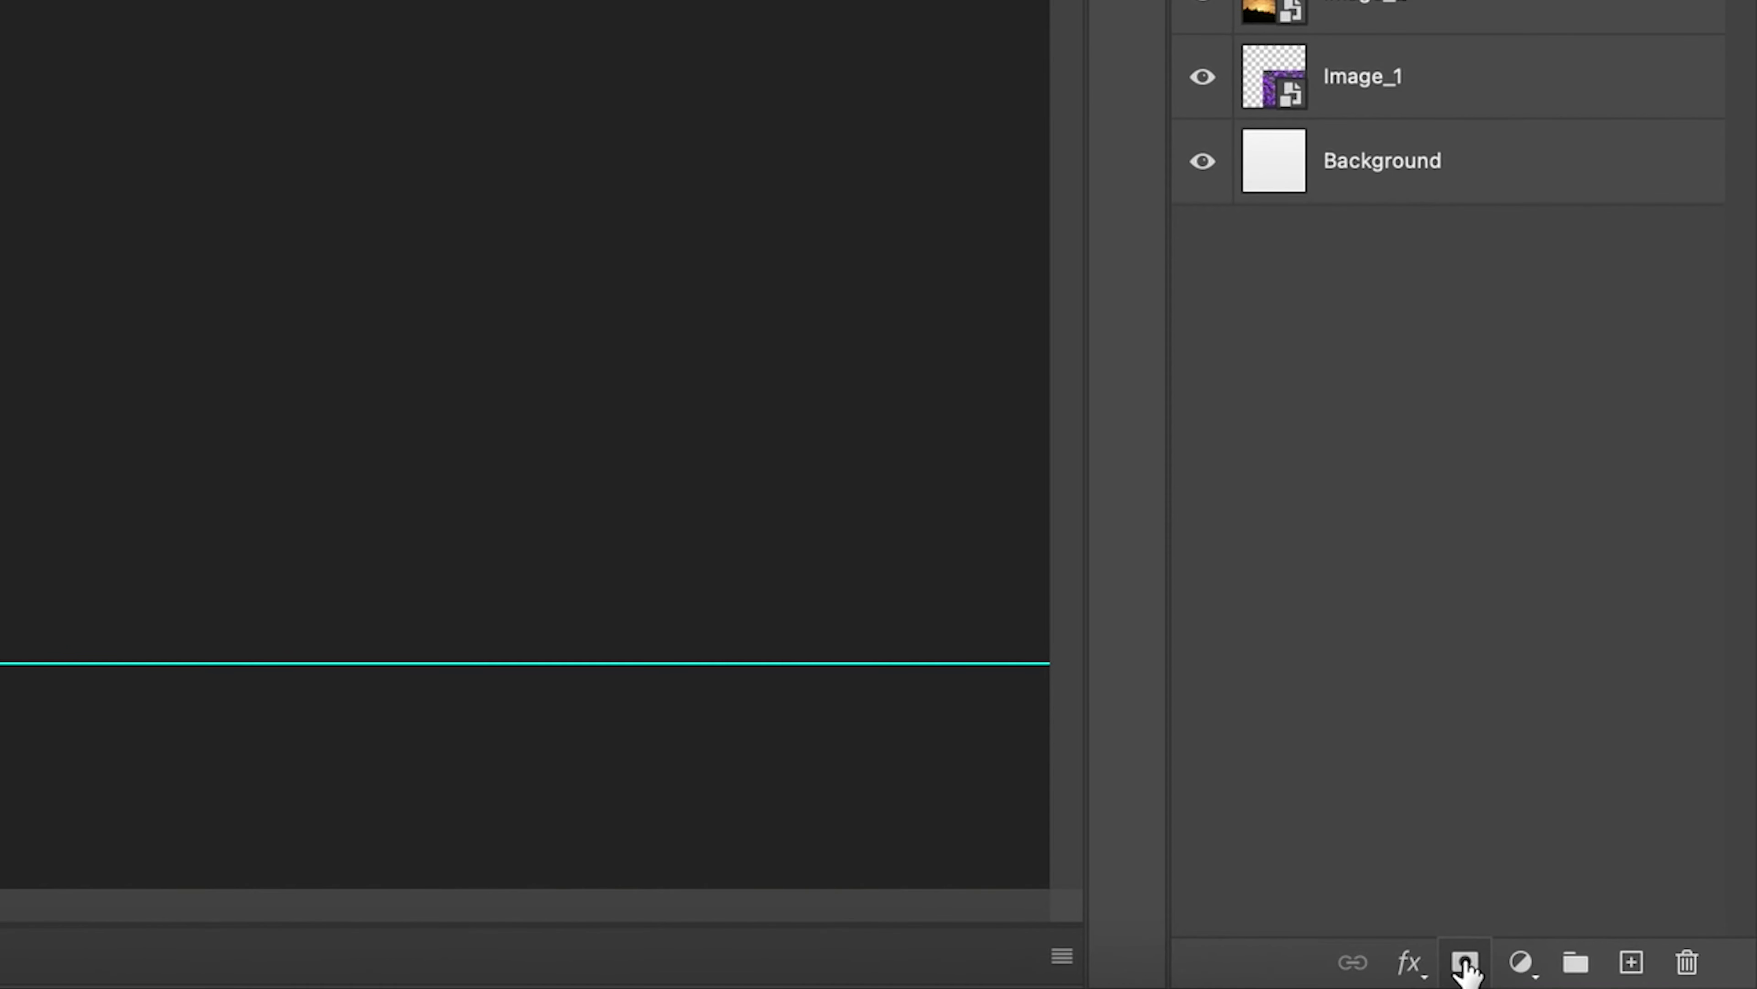
click(1465, 963)
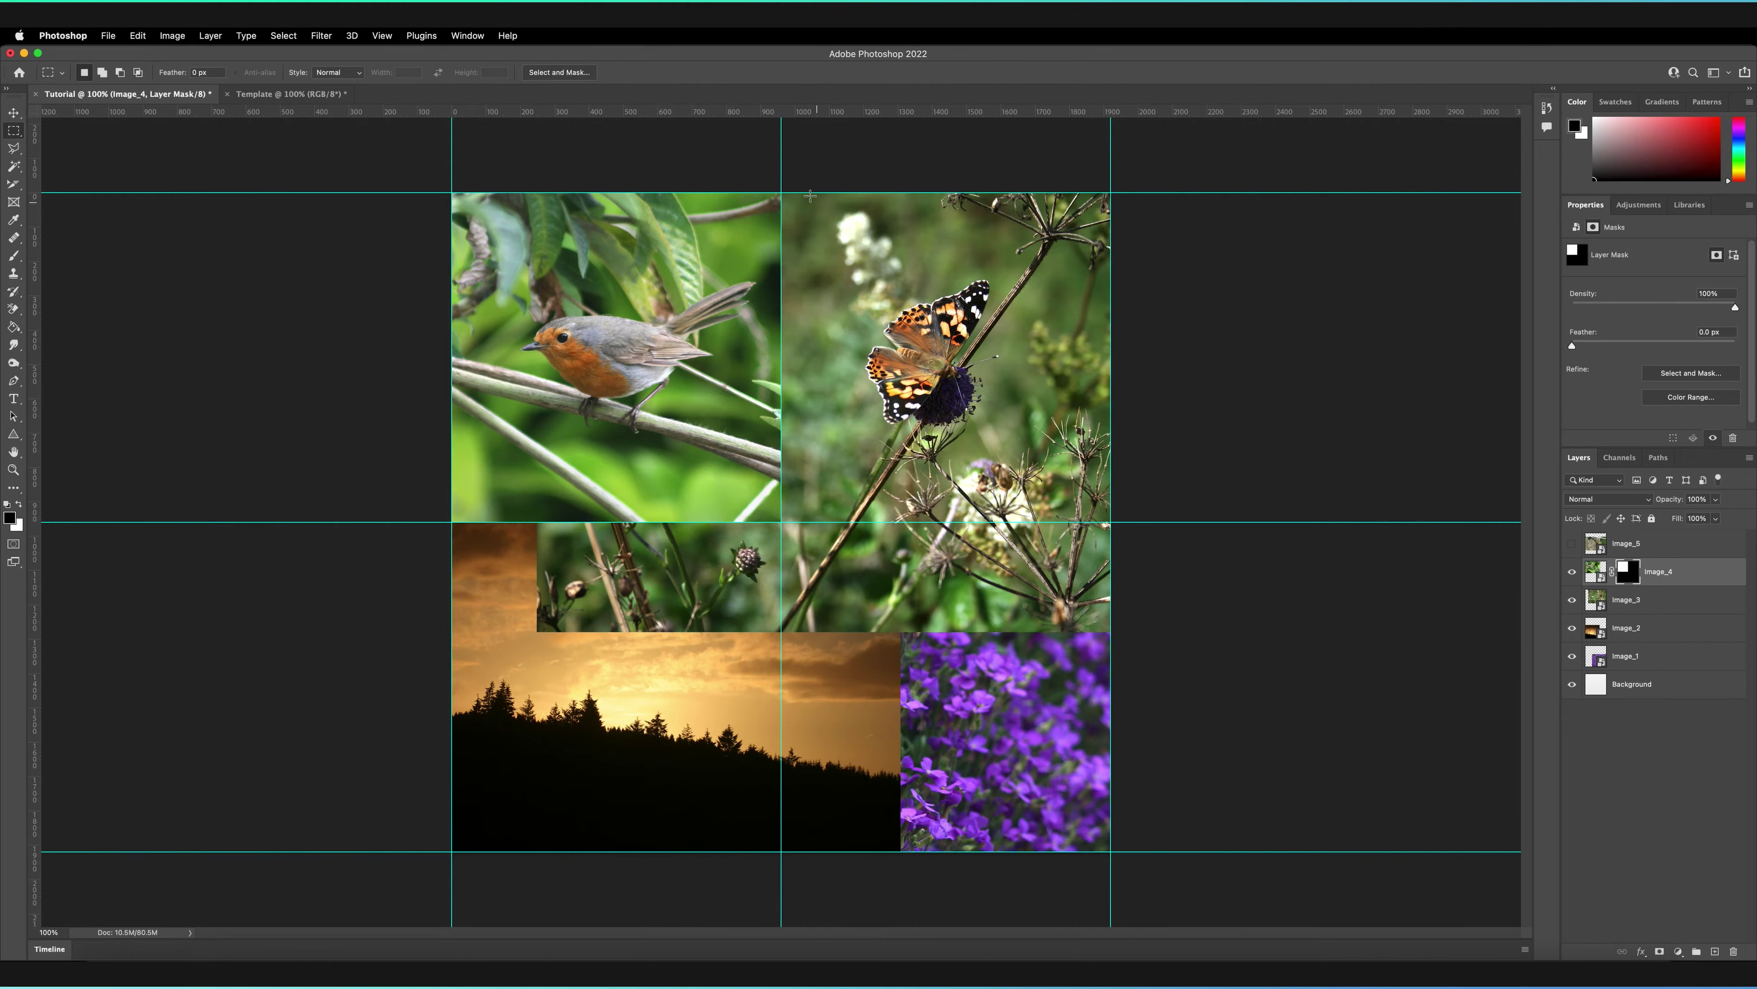
Mask the Image_3 layer to the upper-right quadrant using a rectangular marquee selection along the guides.
drag(783, 195, 1120, 513)
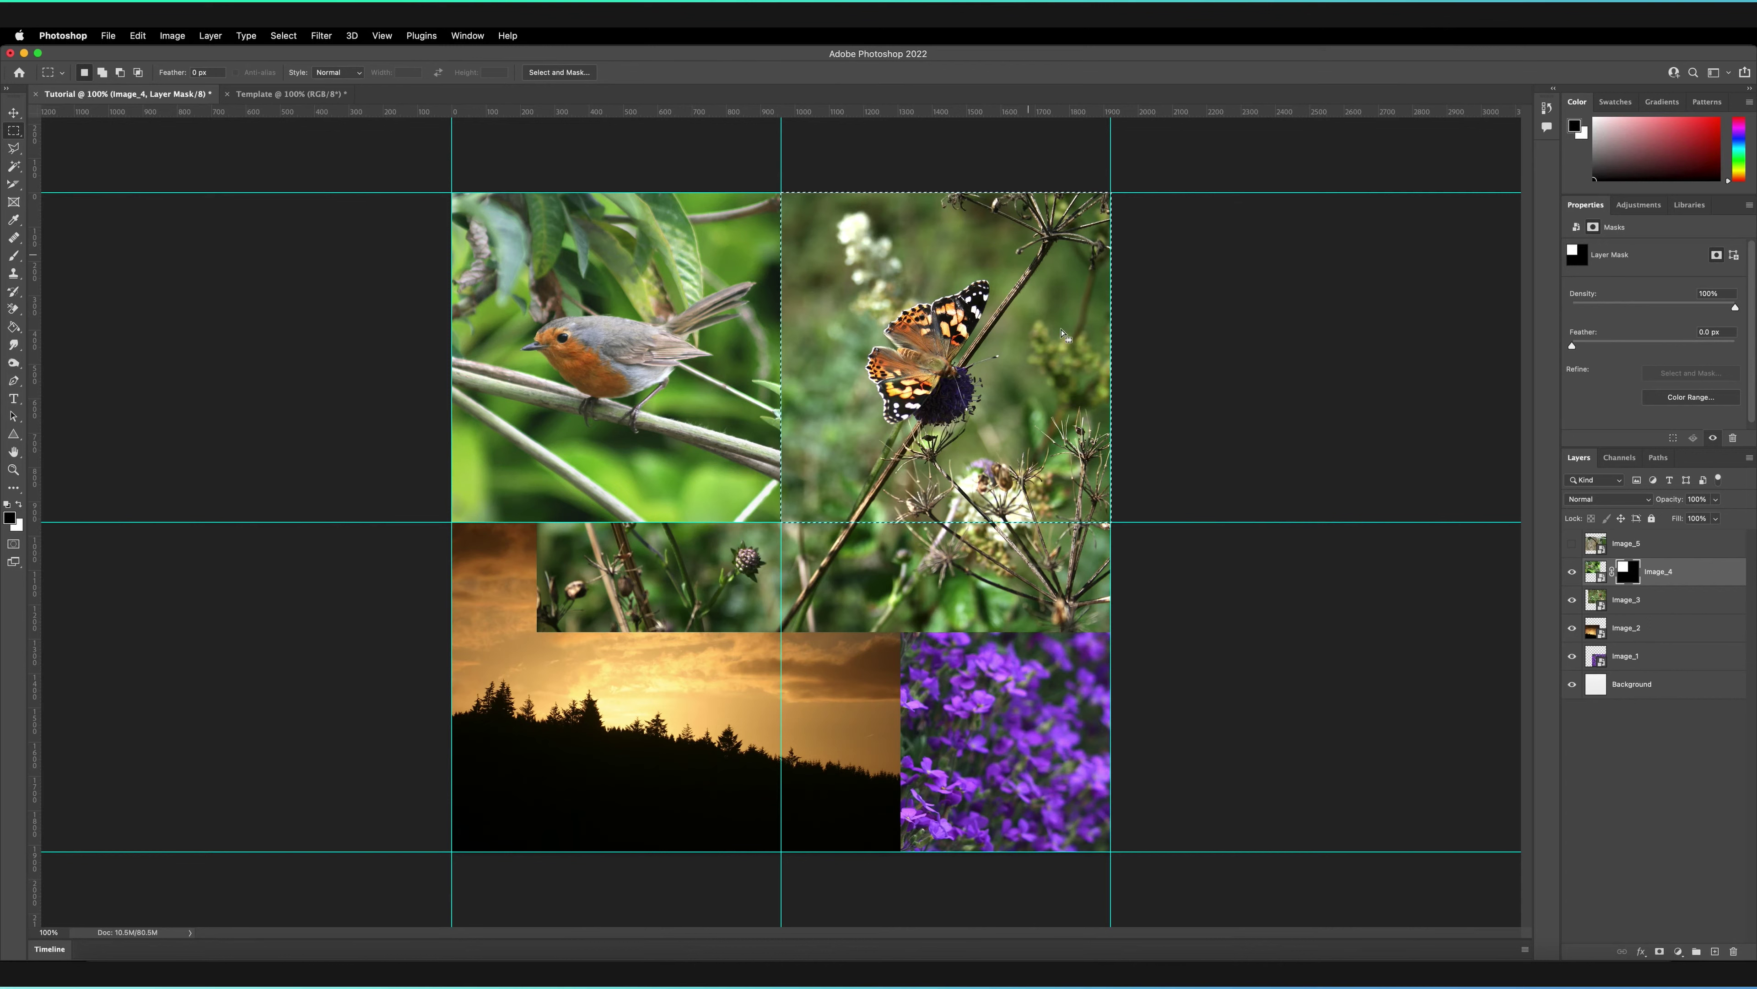
click(1637, 603)
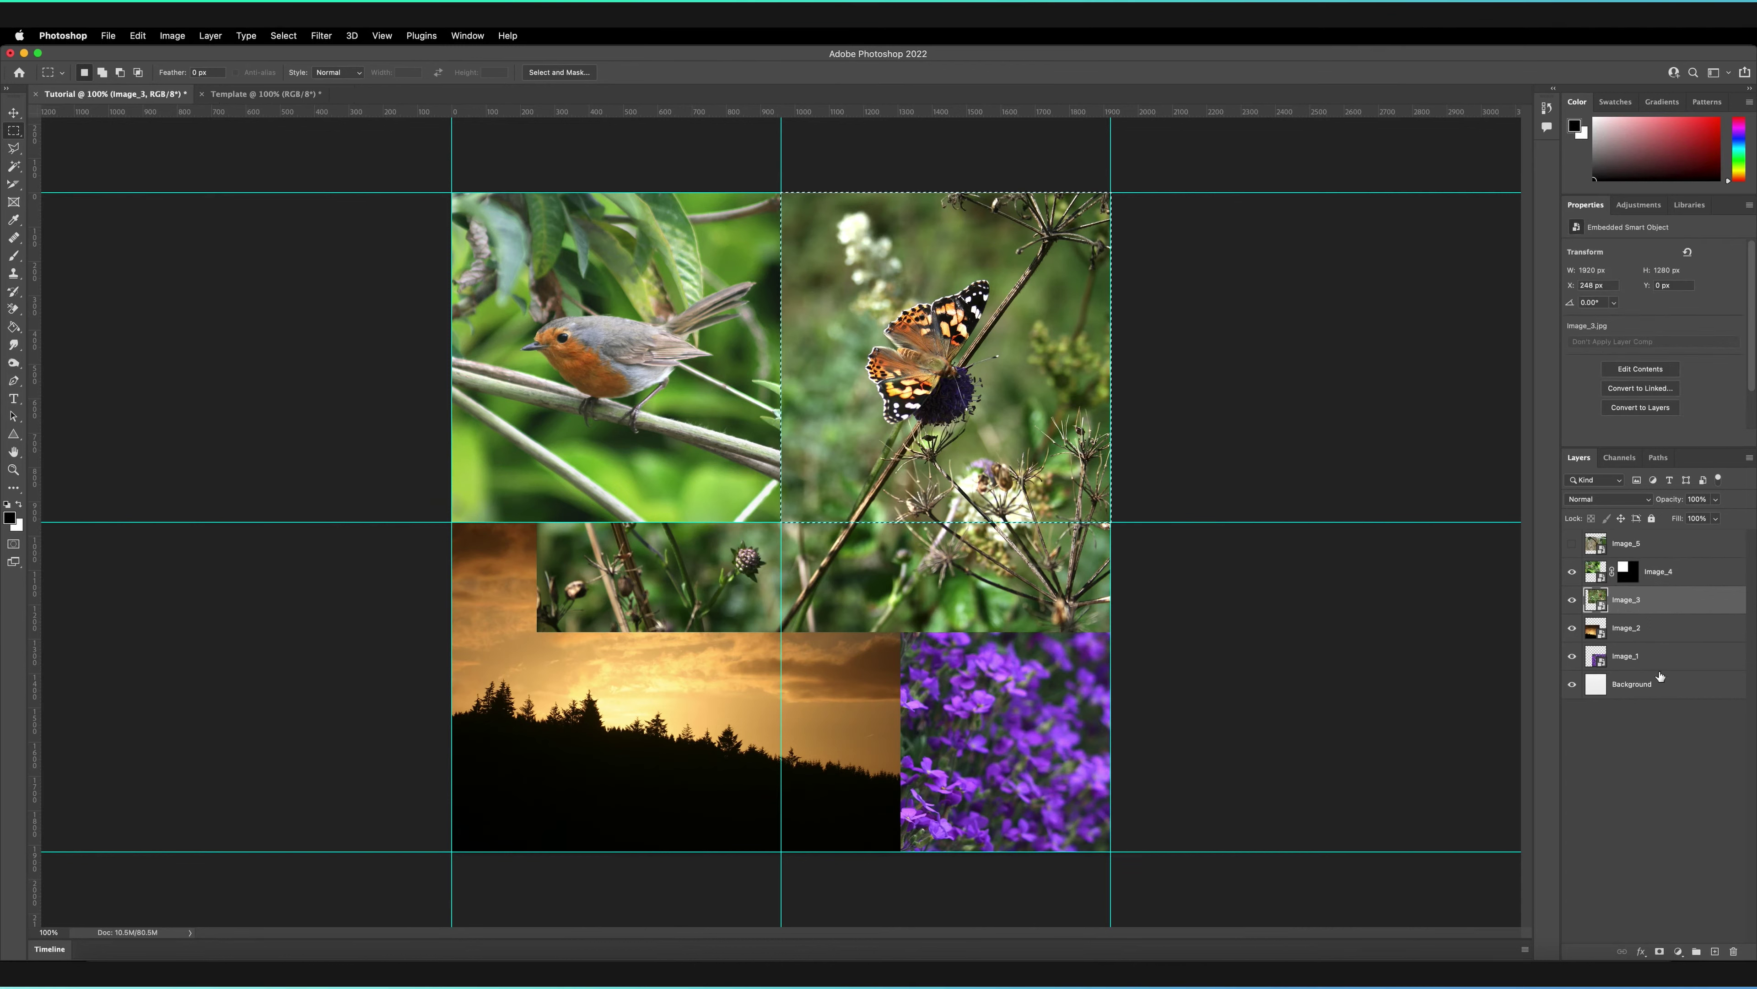
click(1659, 951)
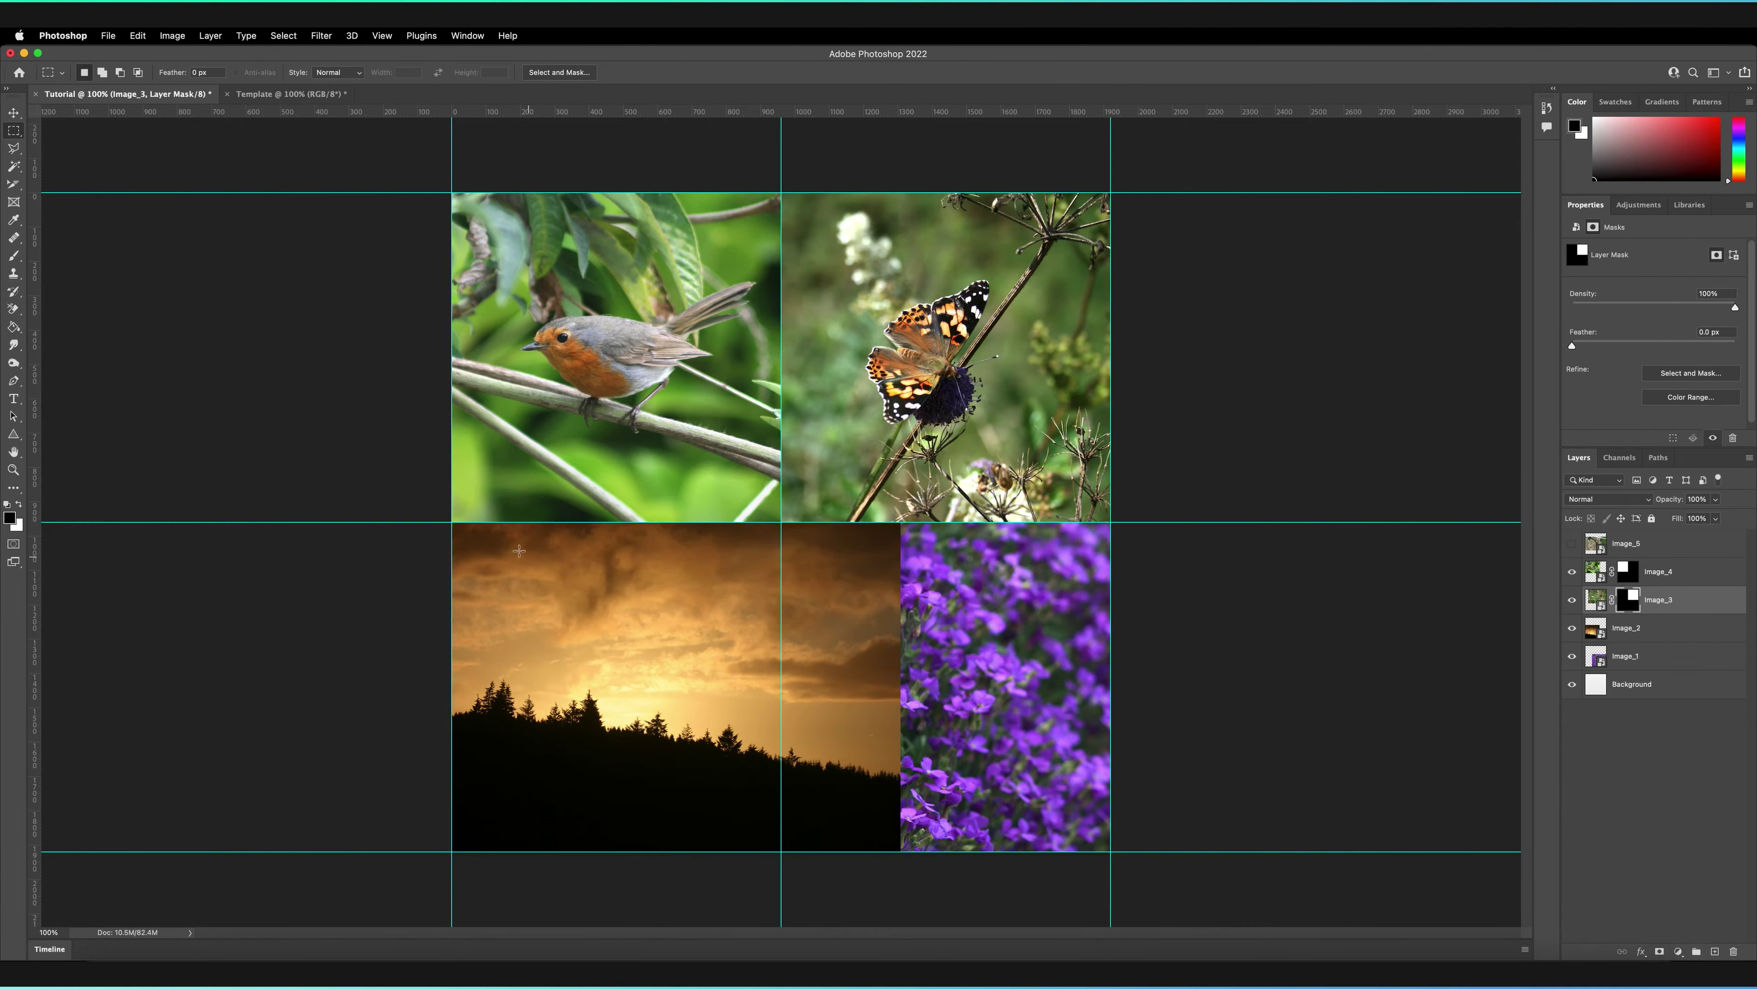
Mask the Image_2 layer to the lower-left quadrant using a 960 × 960 px rectangular marquee selection.
drag(454, 525, 781, 850)
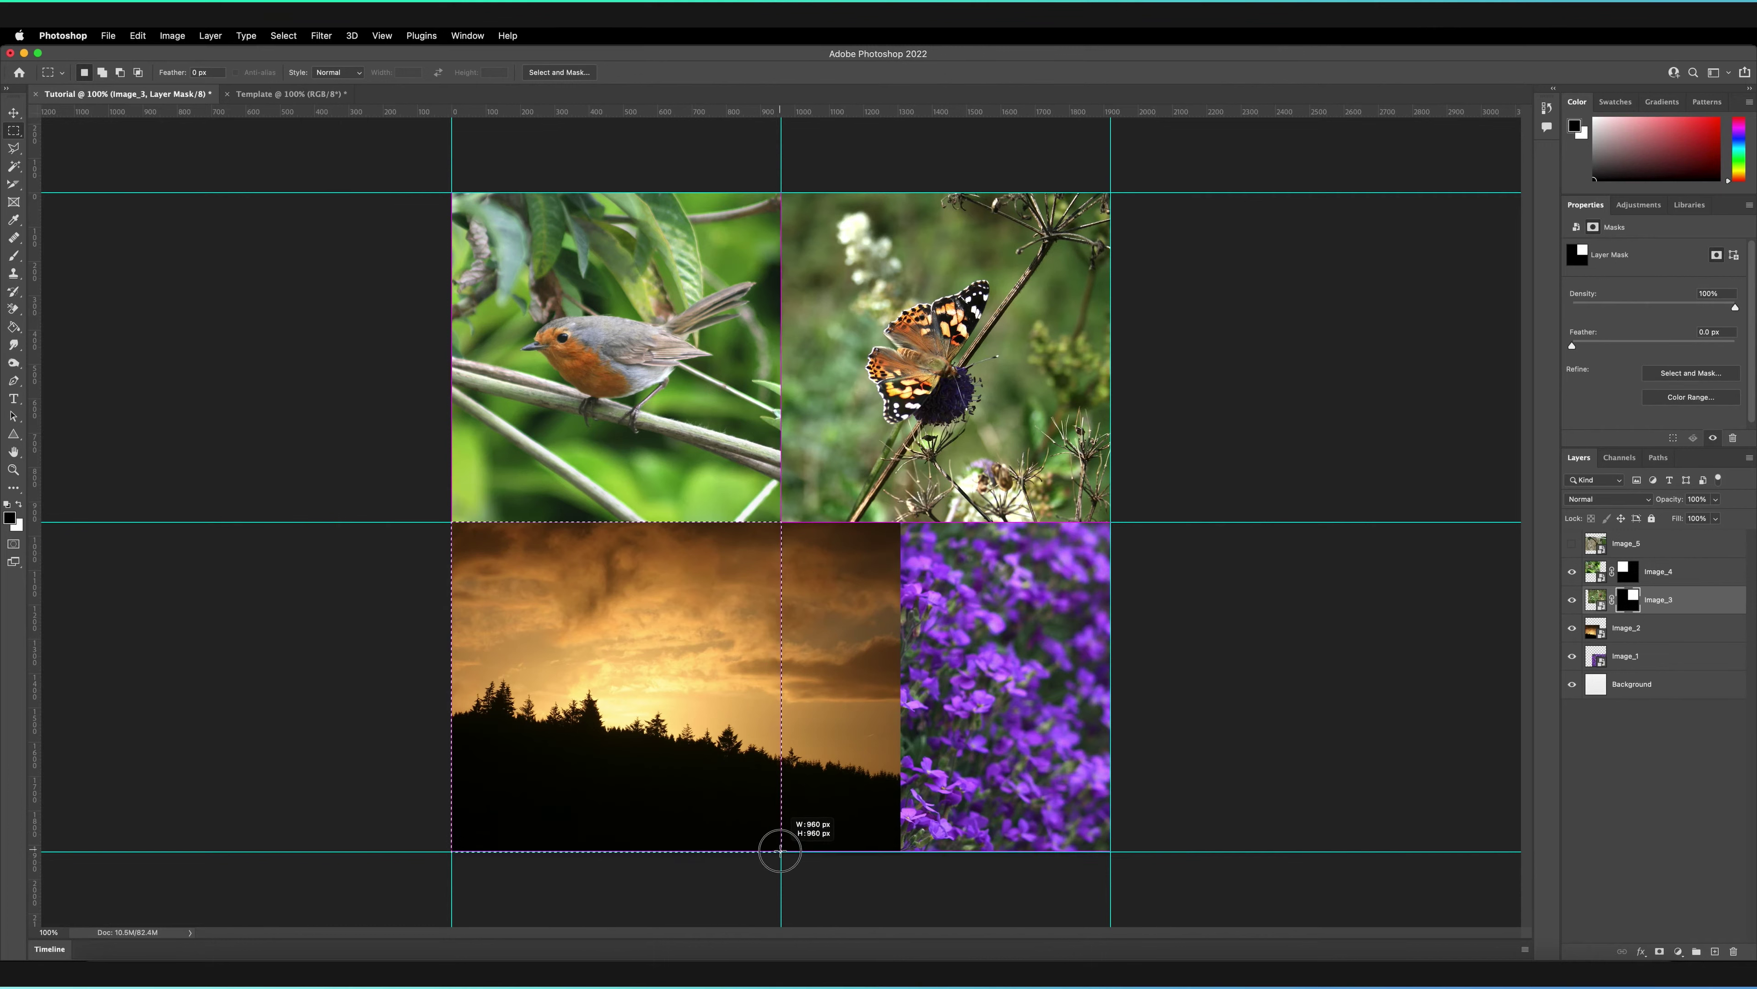
click(1677, 627)
click(1659, 951)
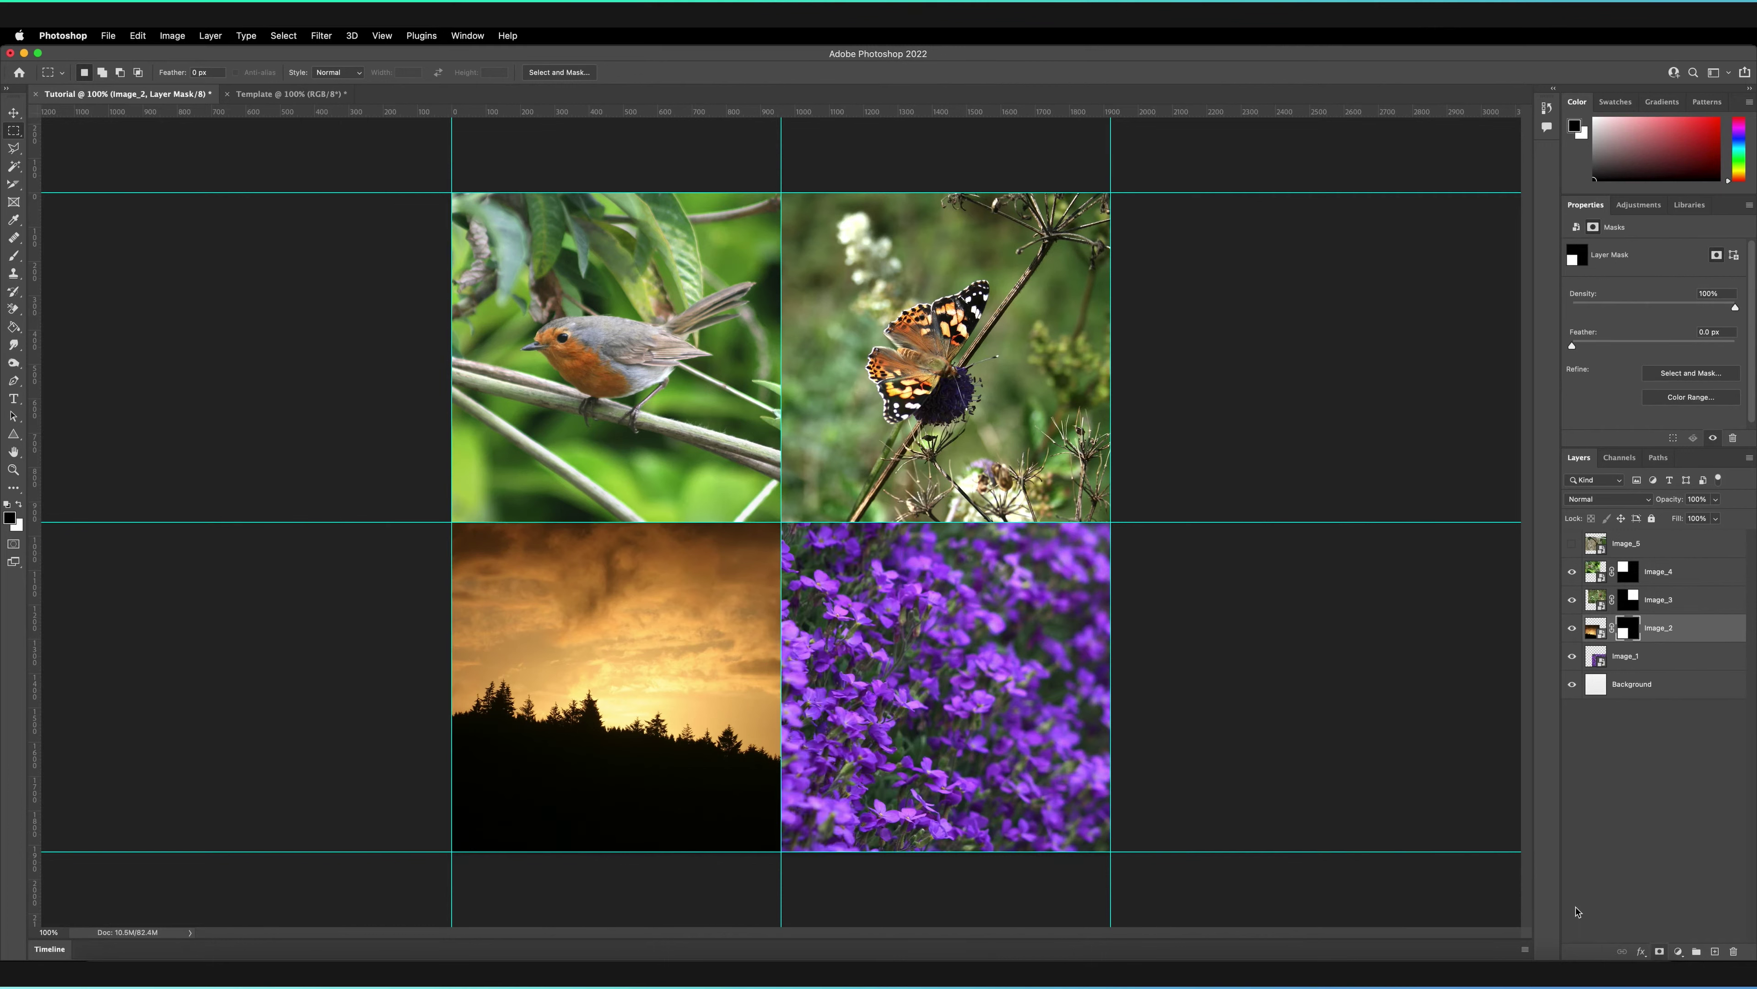
Mask the Image_1 layer to the lower-right quadrant using a rectangular marquee selection along the guides.
drag(783, 523, 1110, 852)
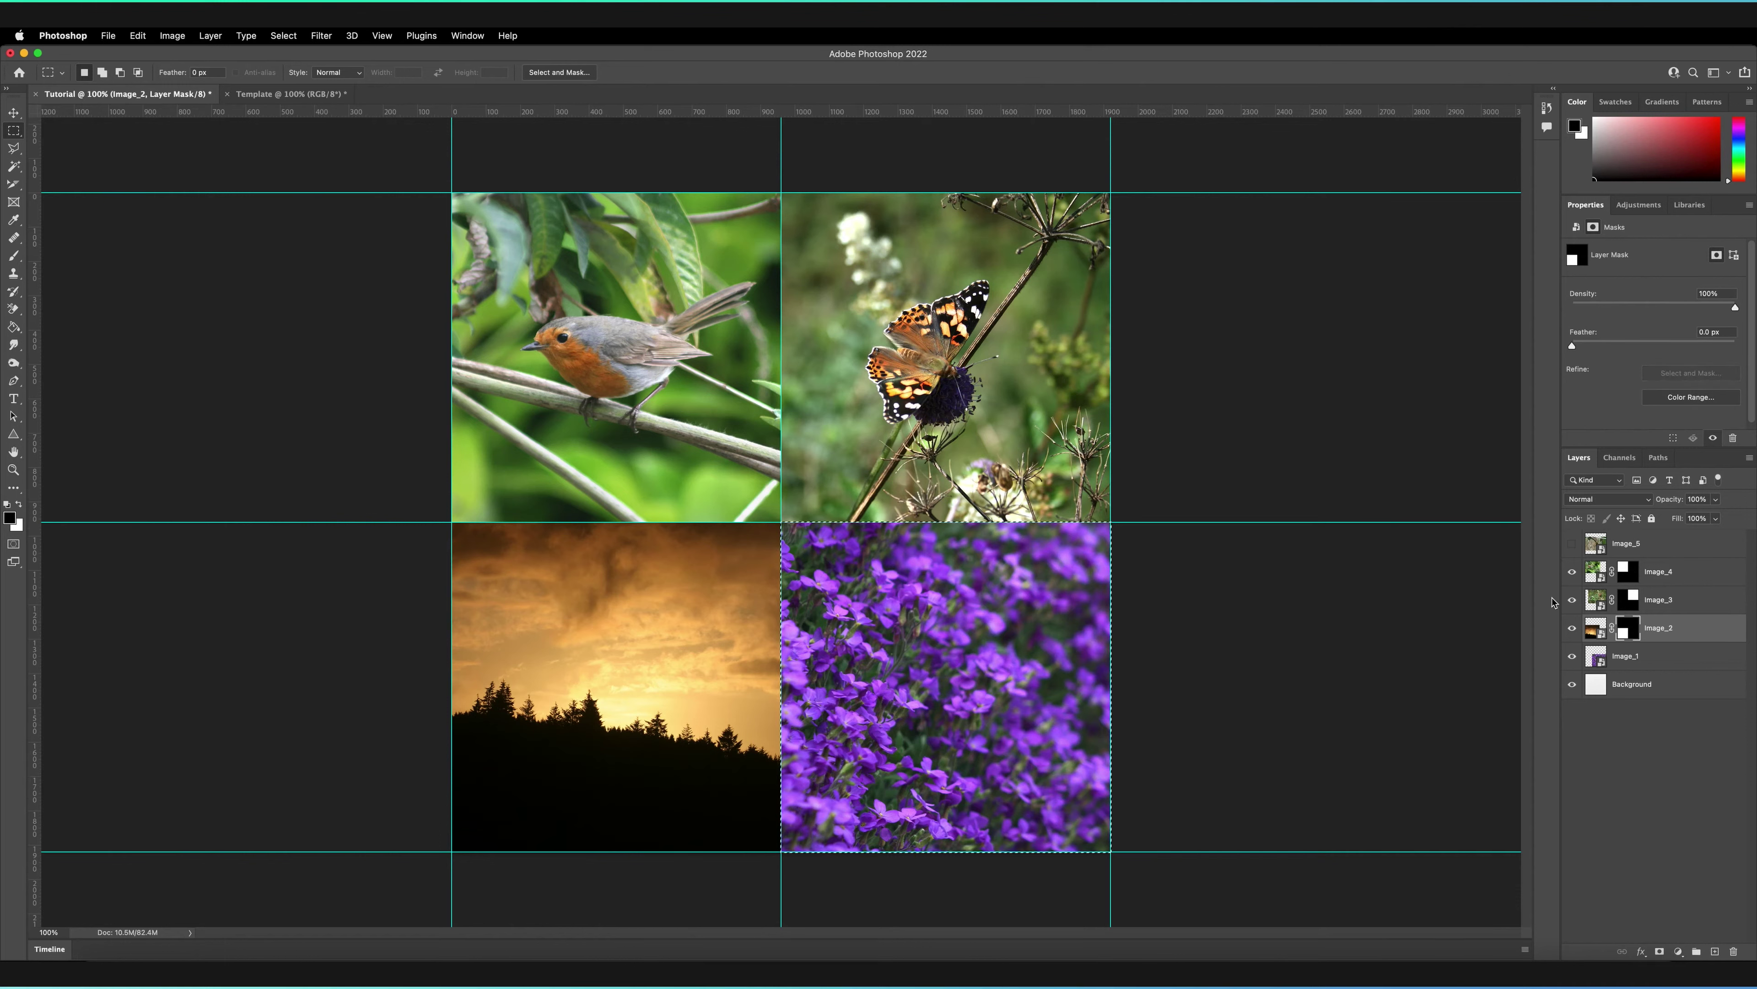
click(1645, 655)
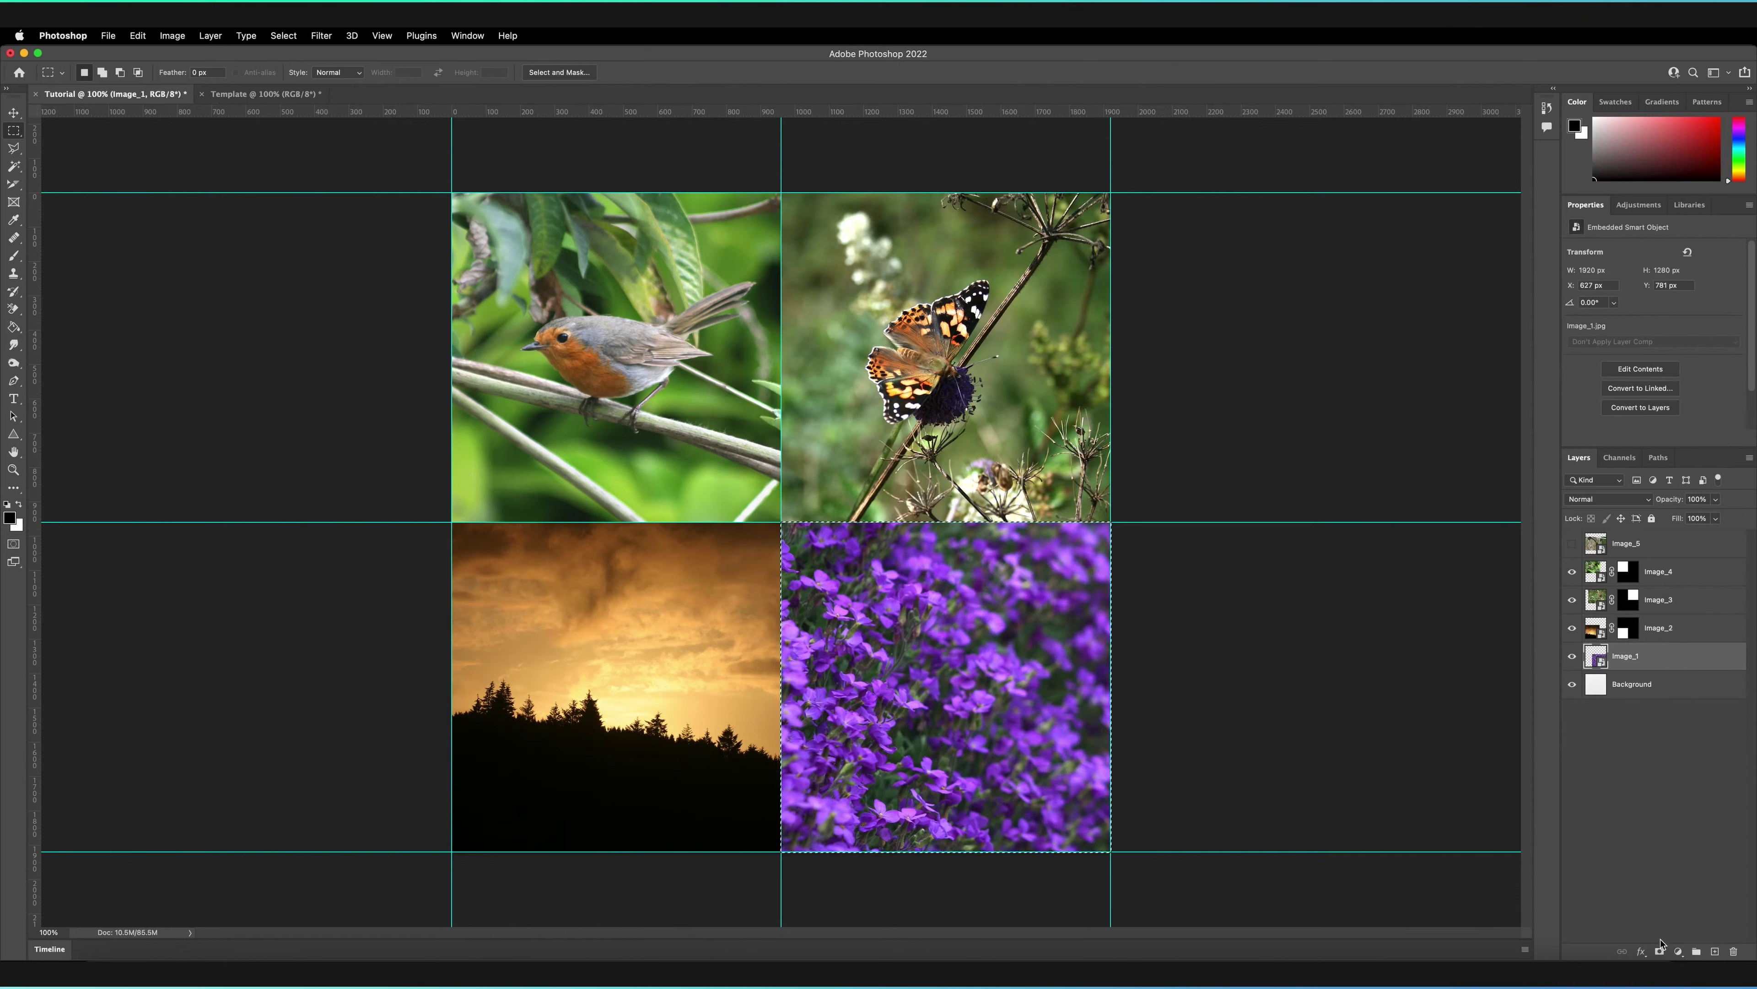
click(1660, 952)
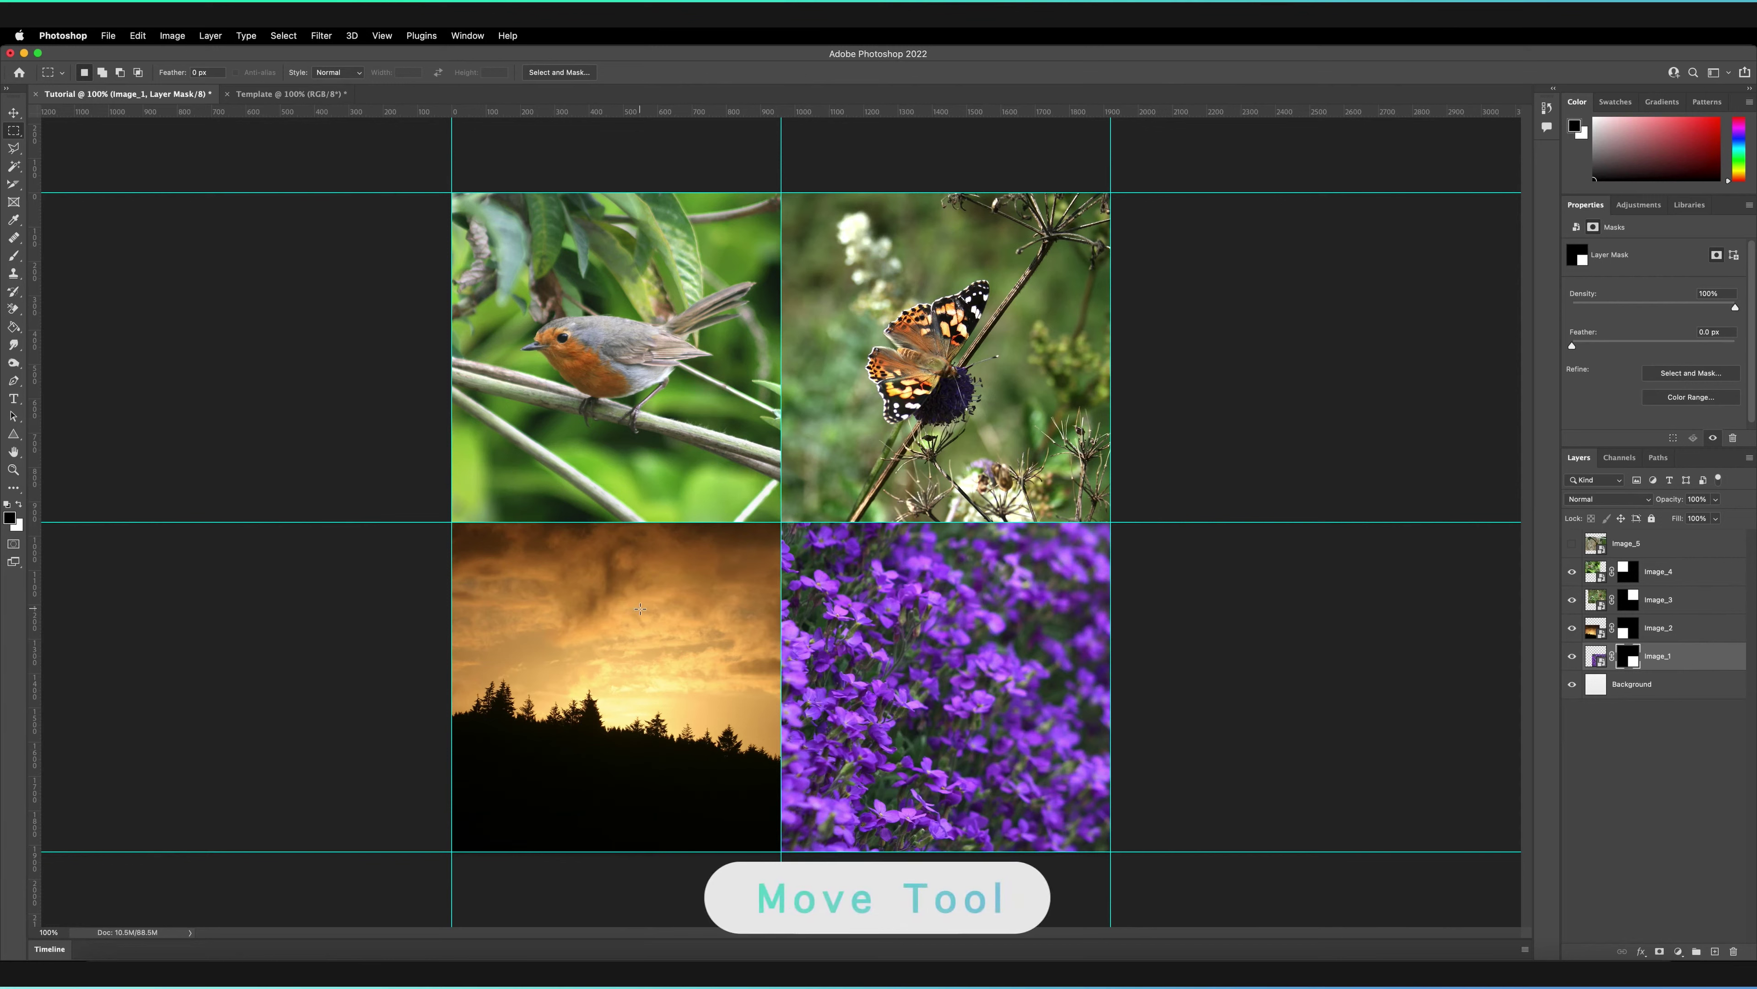
Switch to the Move tool and hide the guides to view the collage without lines.
key(v)
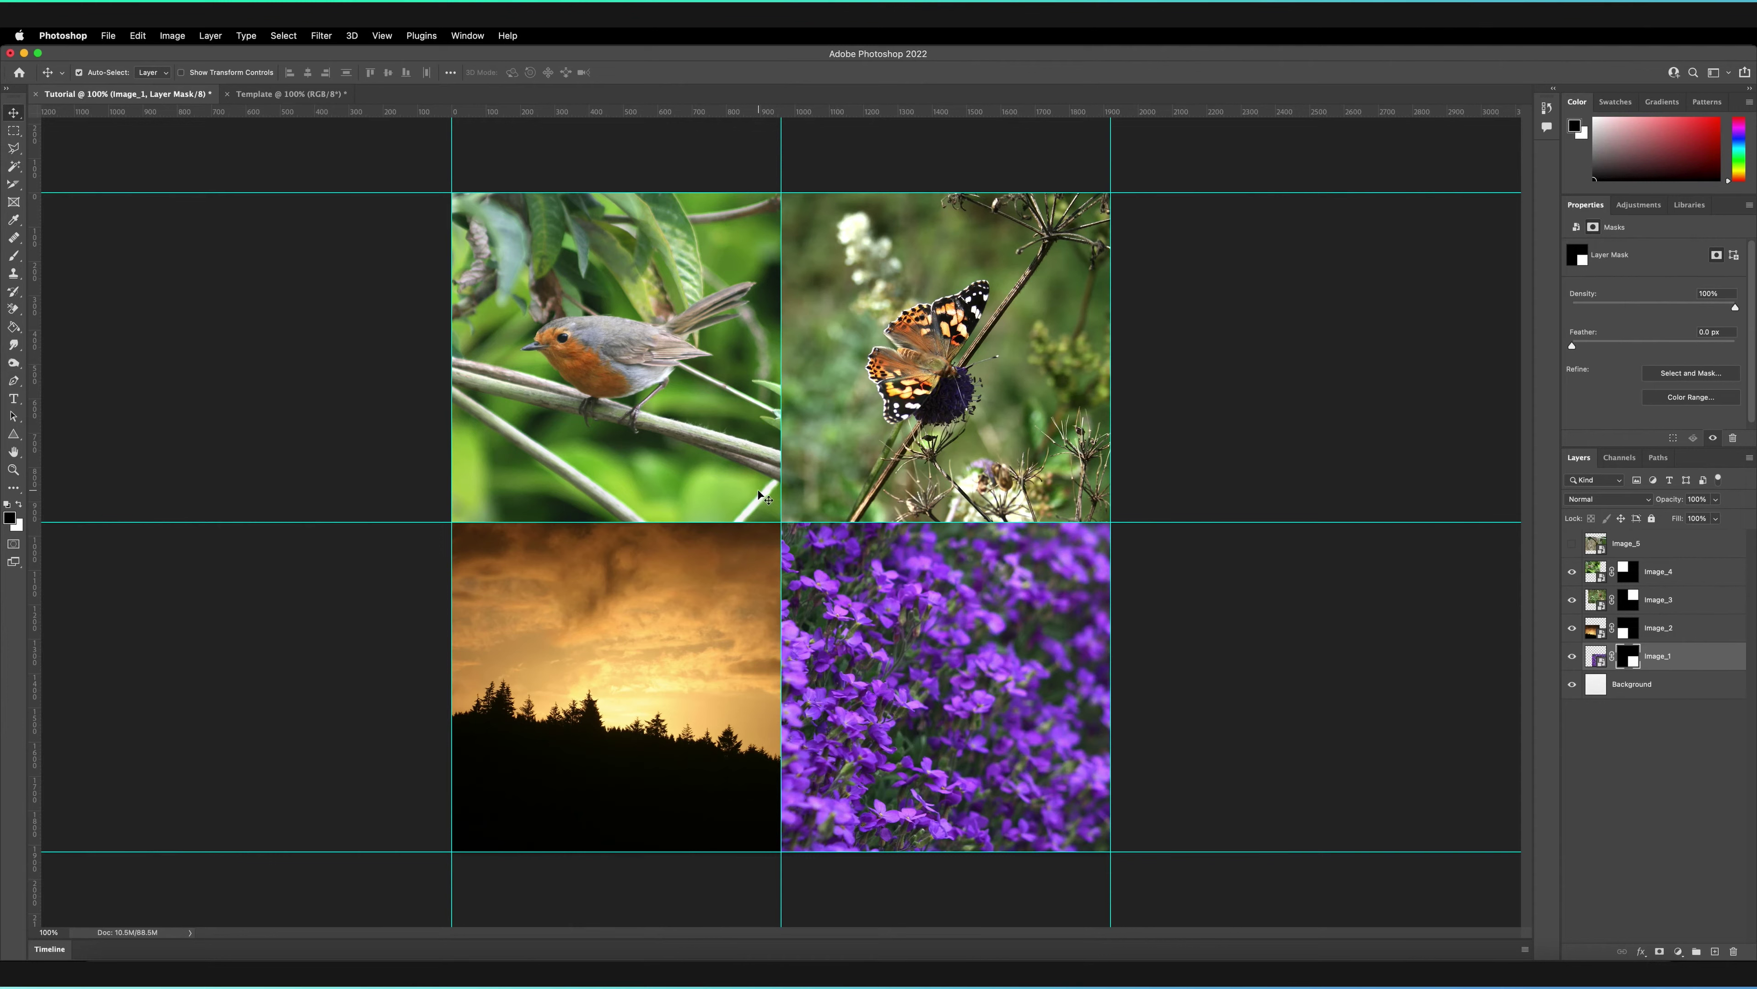
key(super+h)
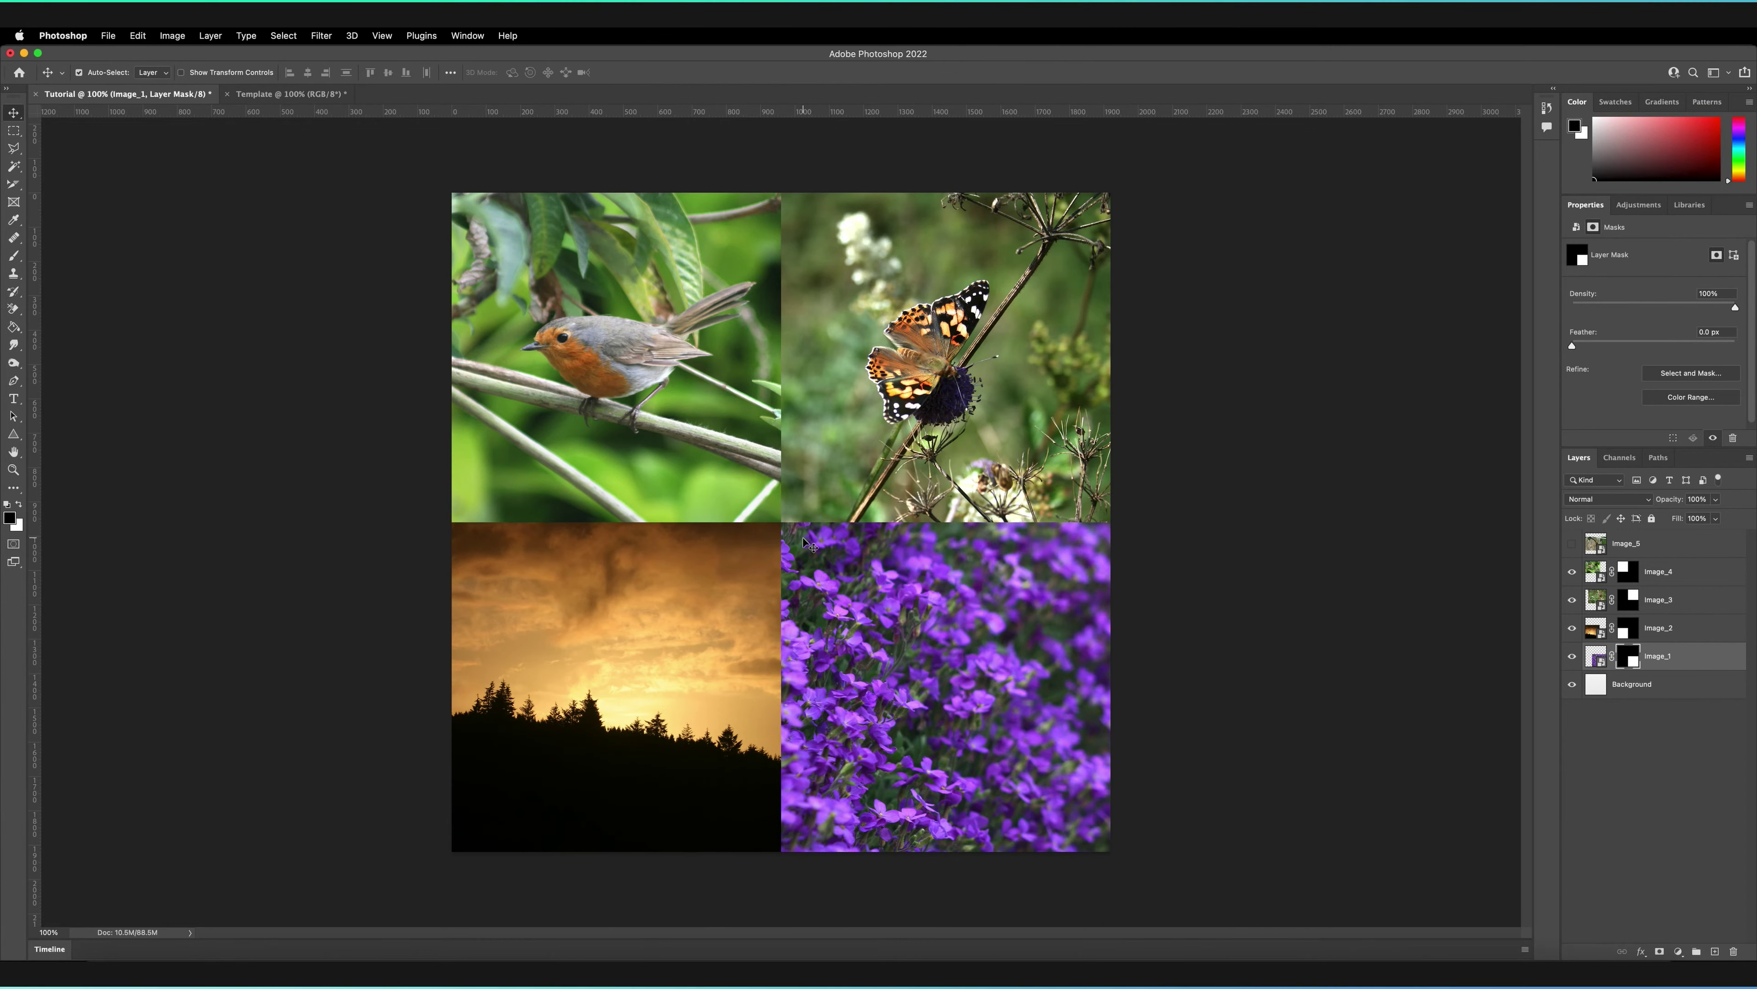
key(super+h)
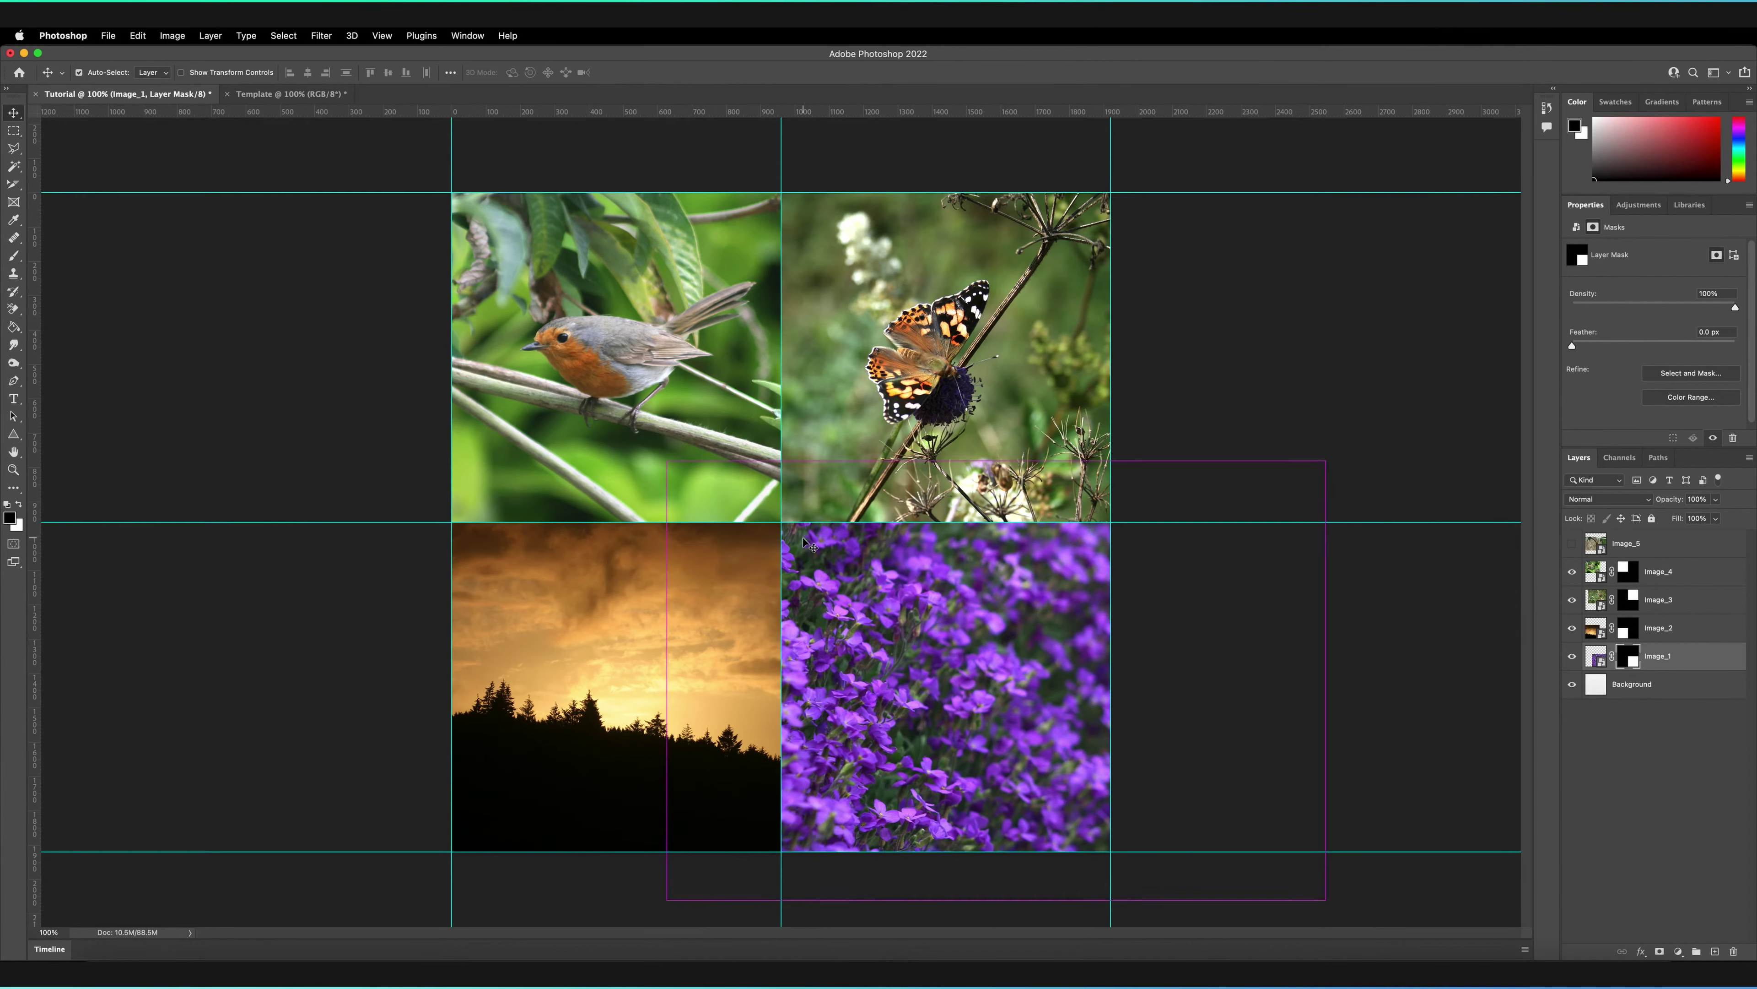
key(super+semicolon)
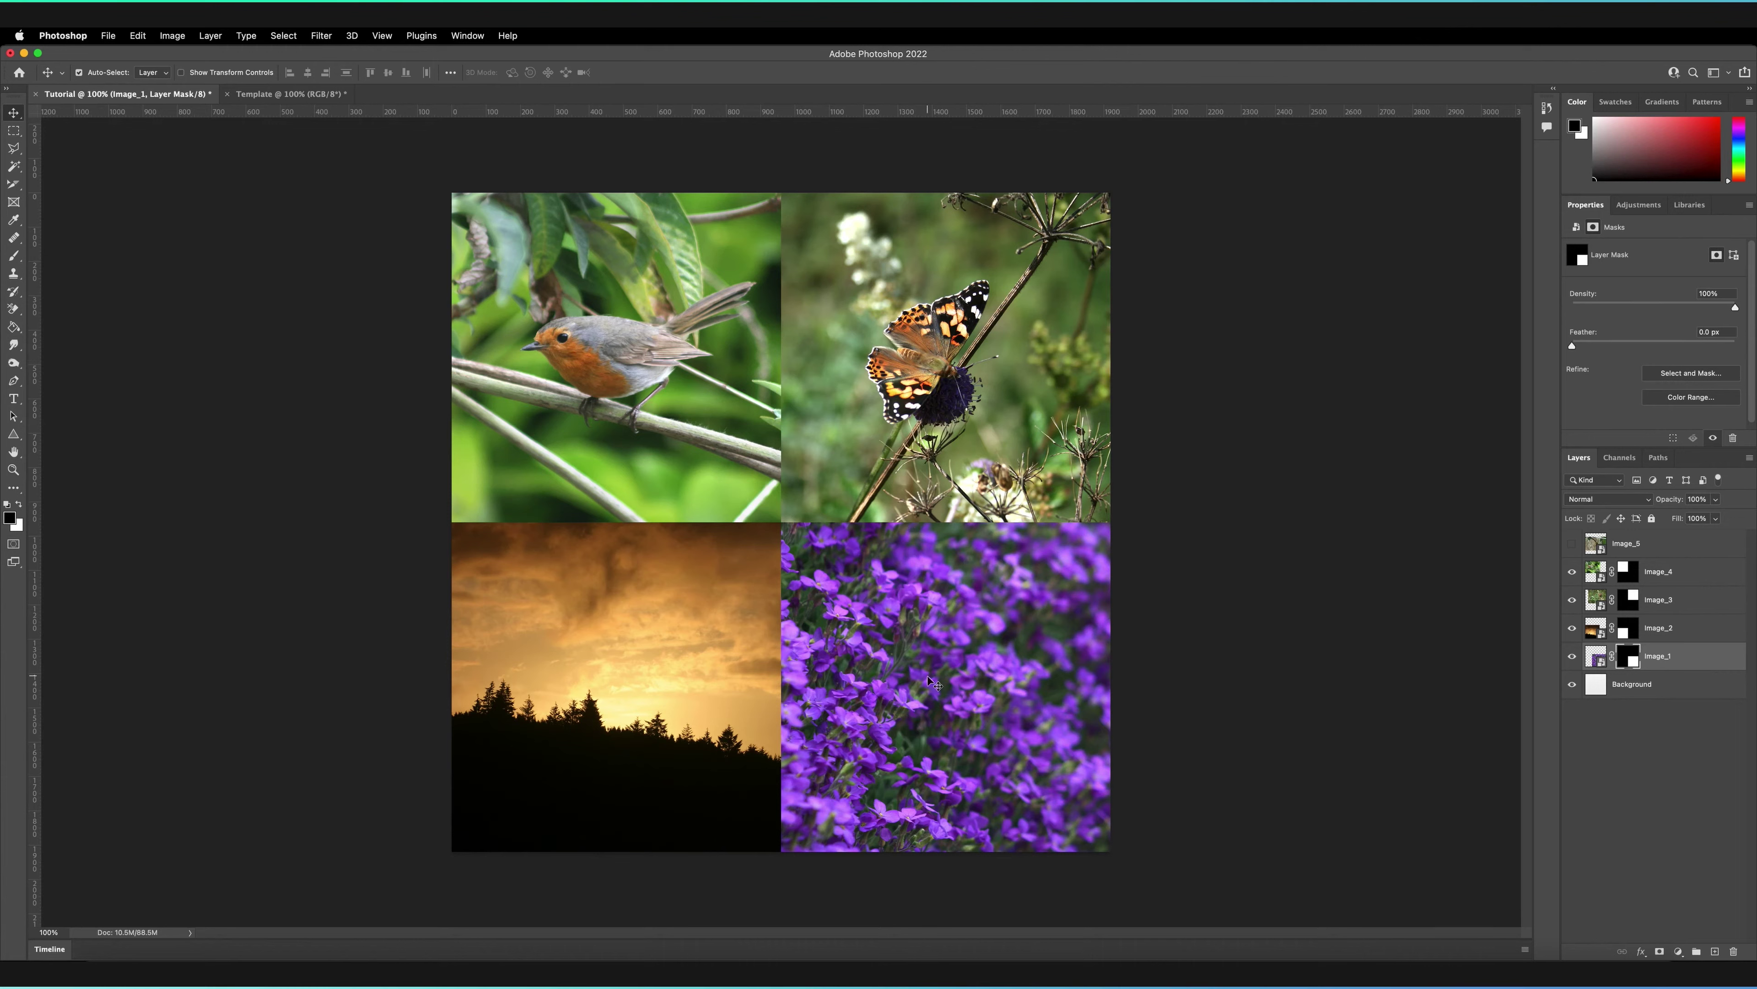
Try moving Image_4 with its layer mask still linked, and undo the move.
key(alt+period)
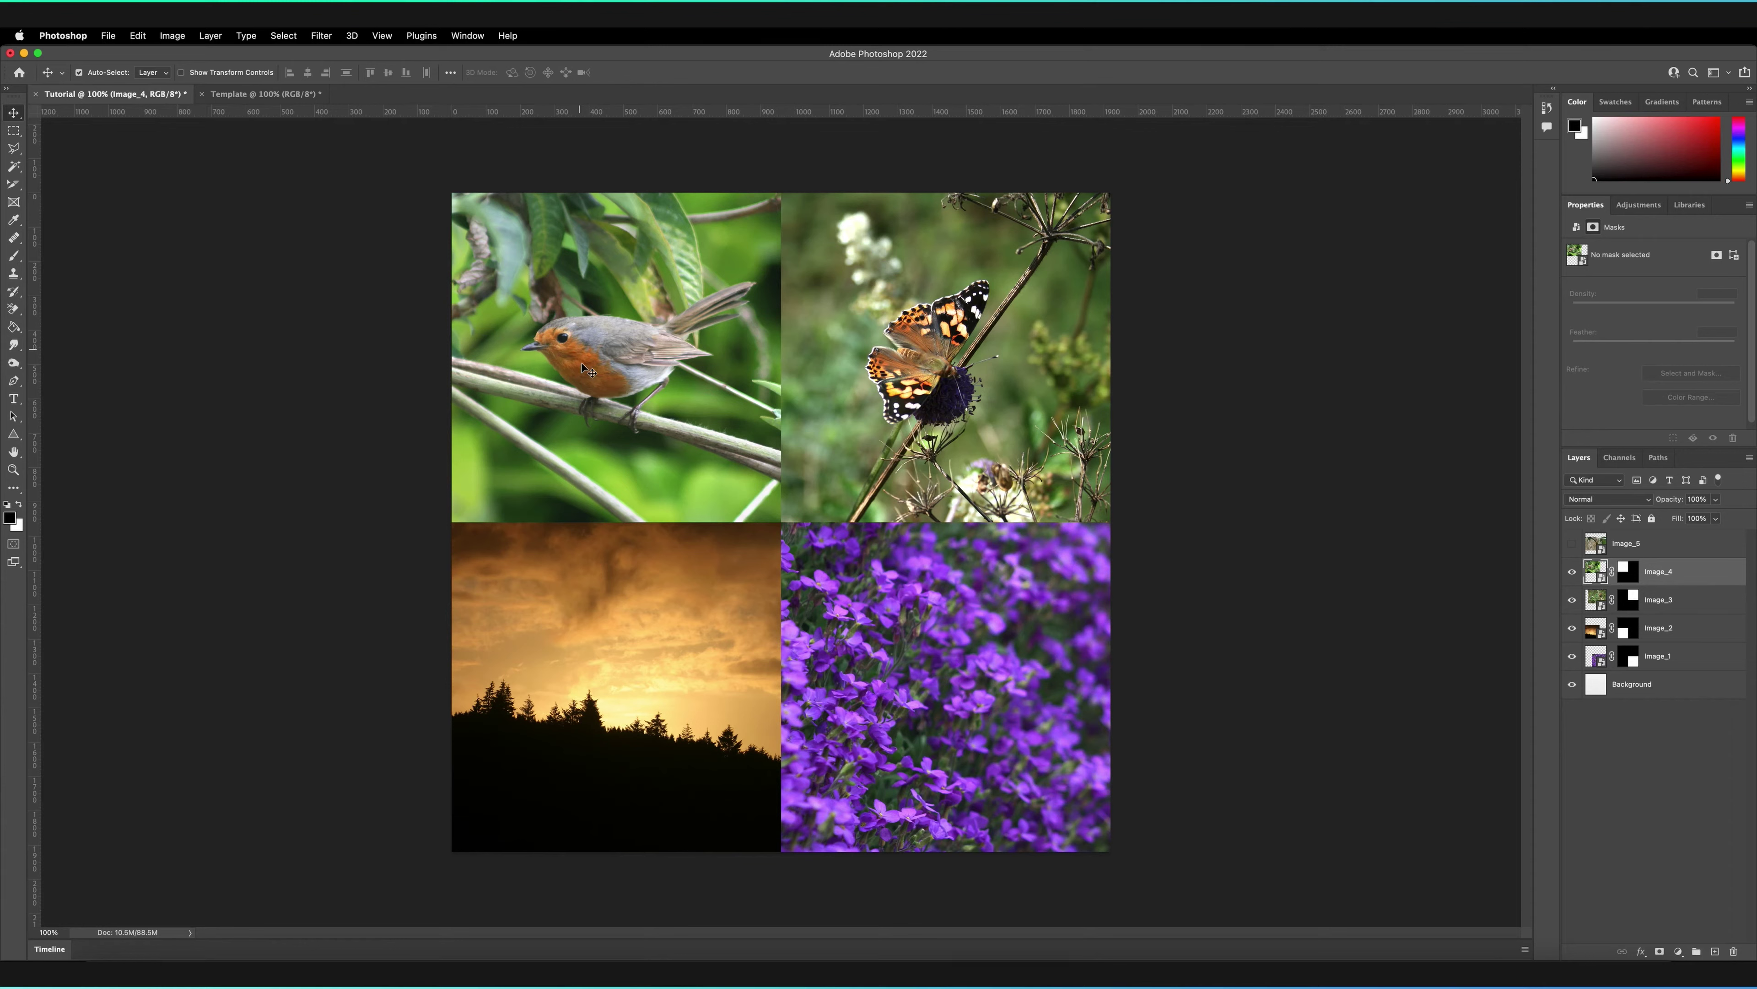
drag(581, 363, 538, 383)
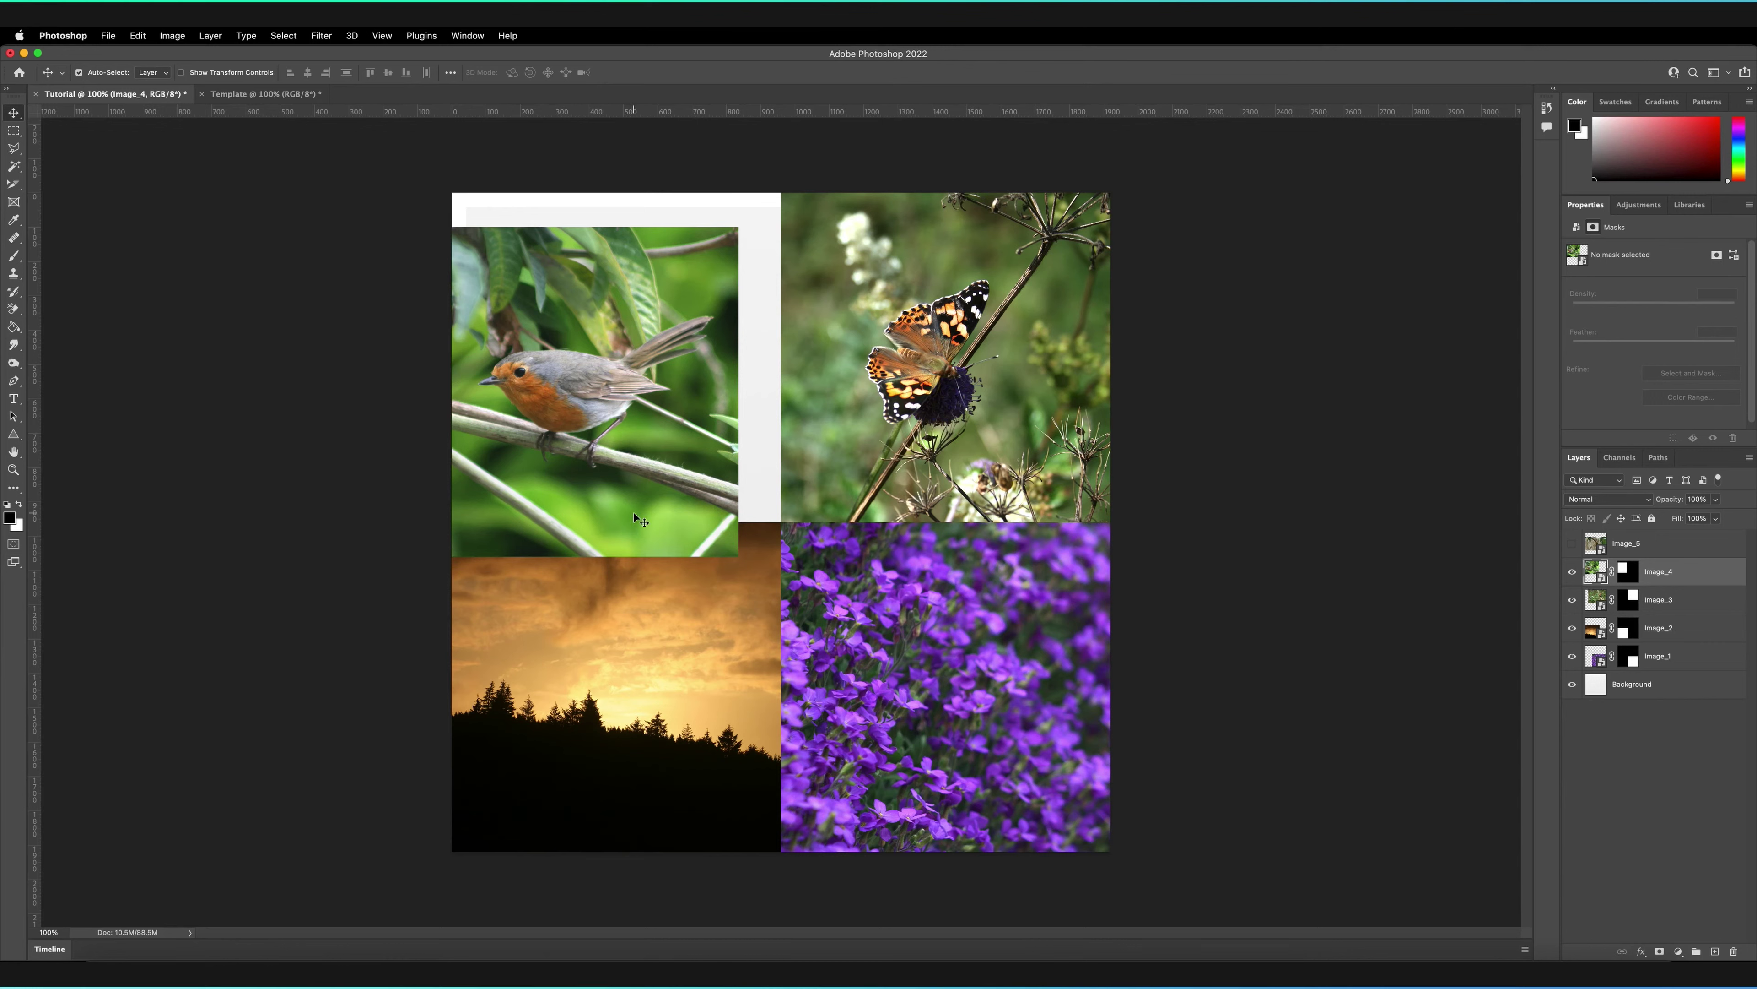
key(super+z)
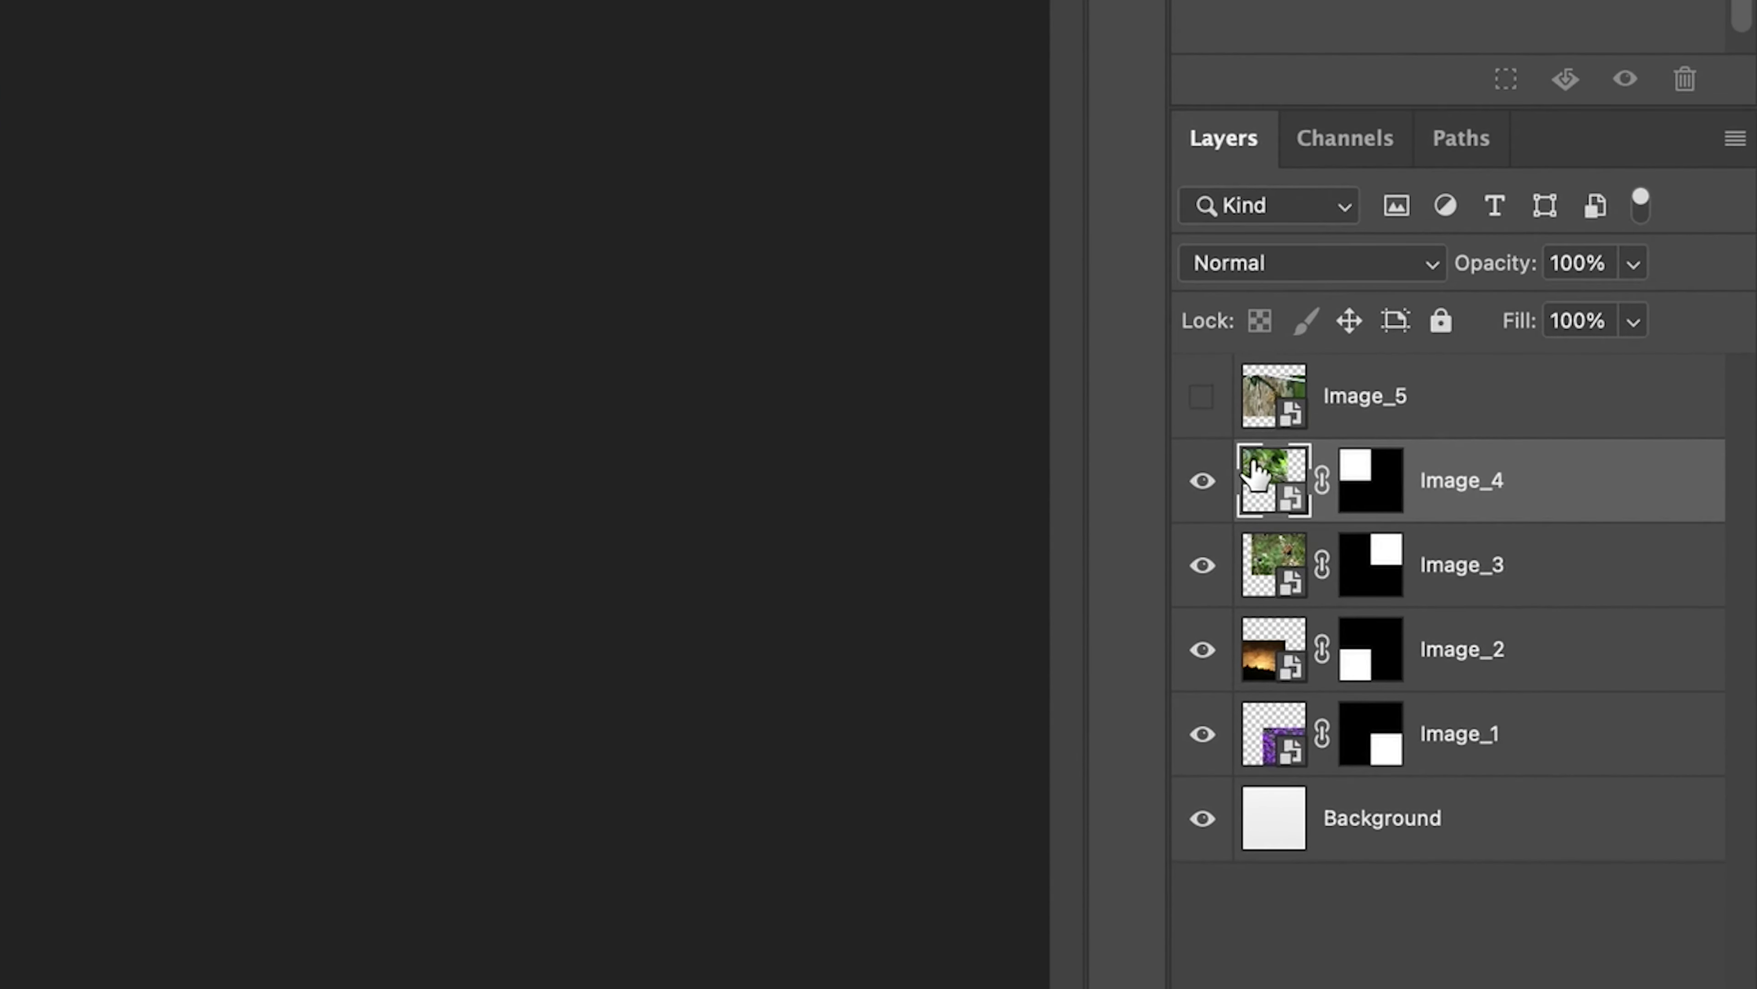
With Image_4 unlinked from its mask, rotate the image to about -177.5° and reposition it inside the upper-left quadrant.
click(1360, 482)
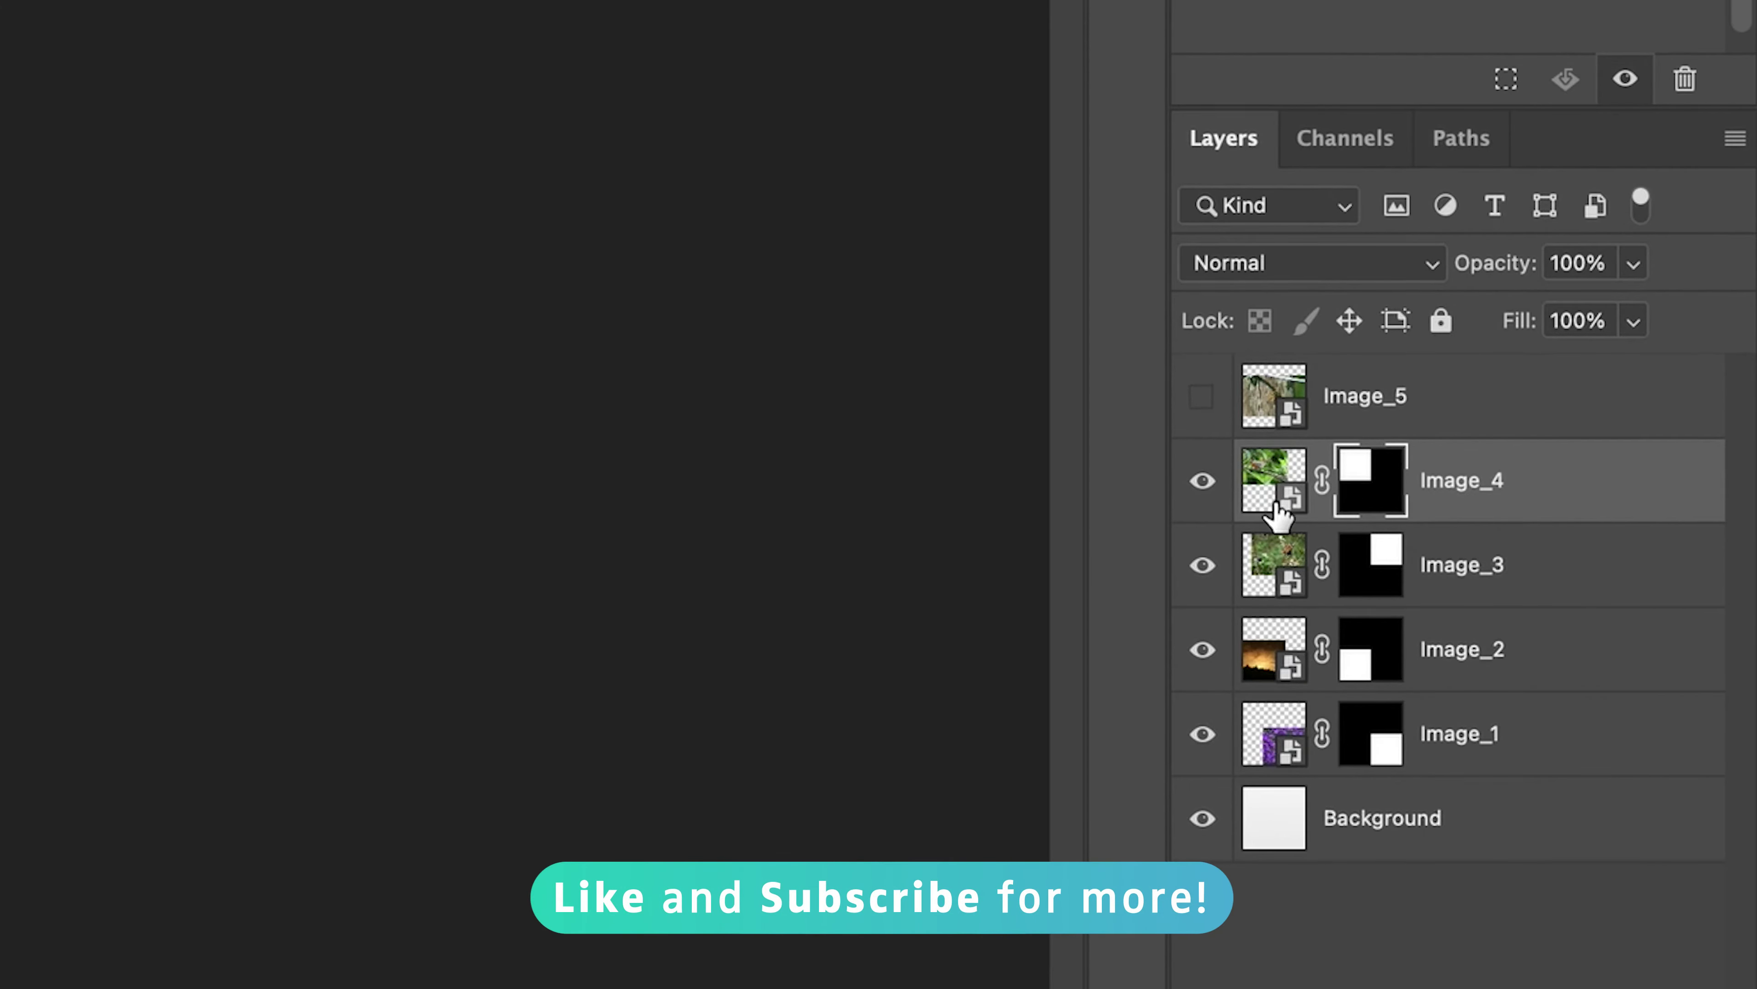
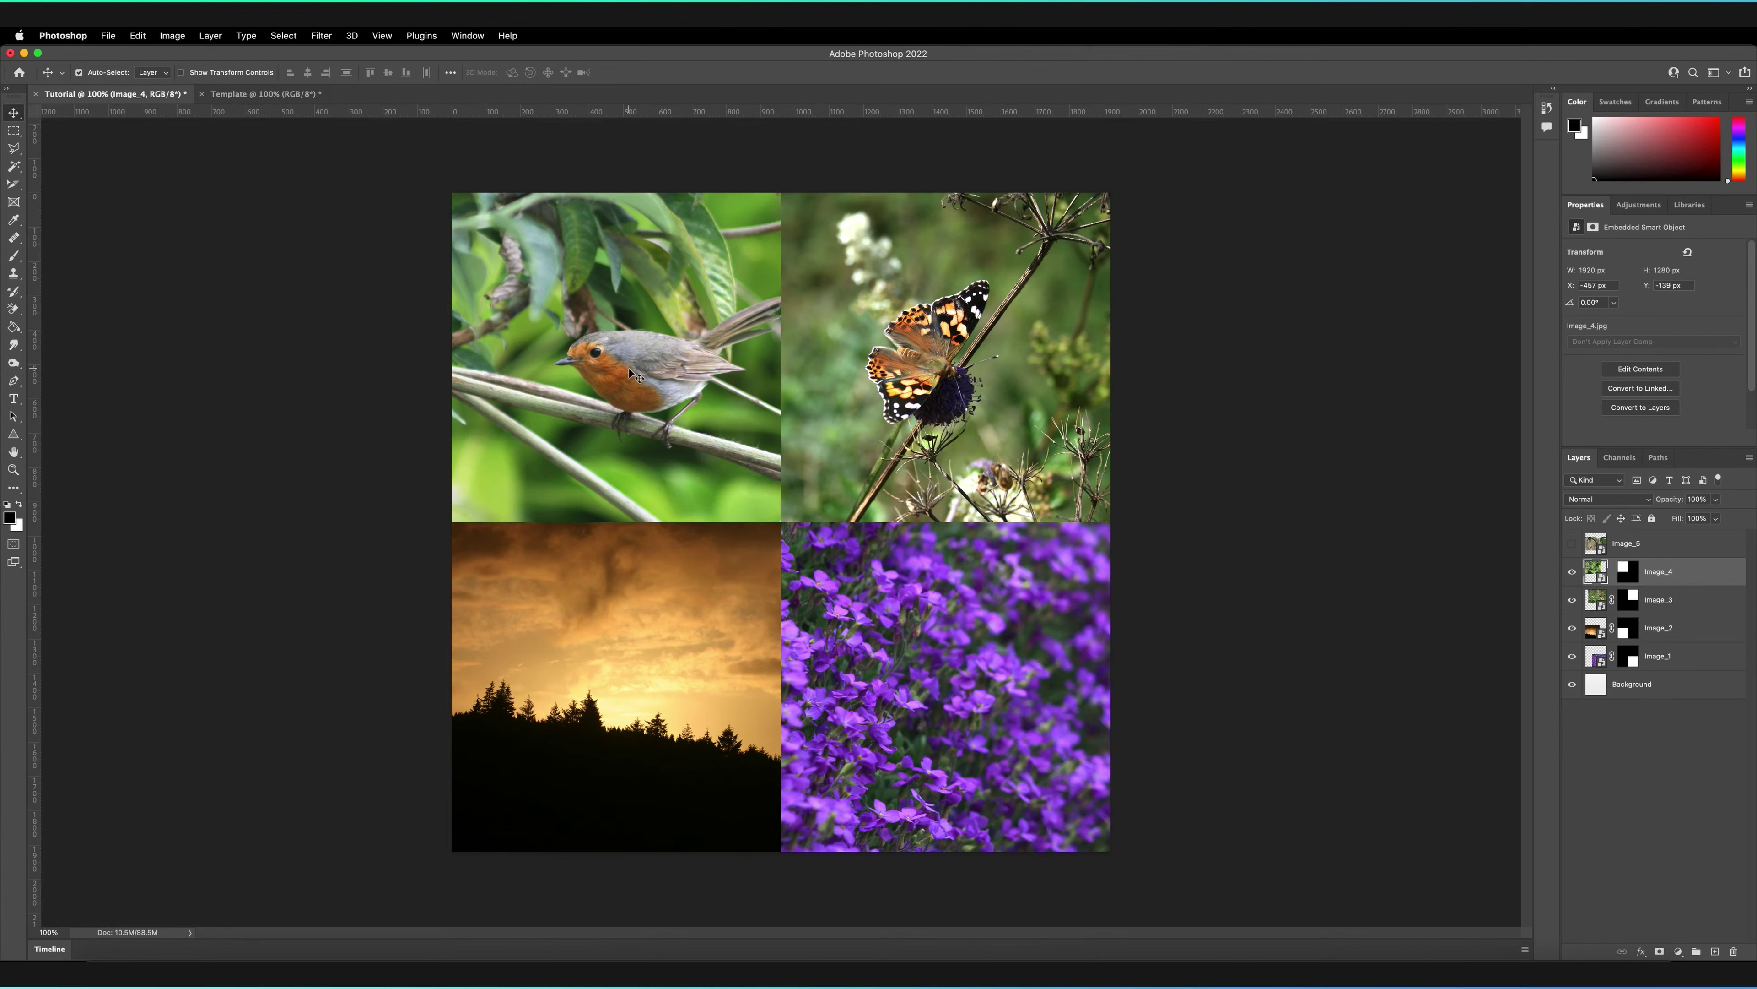
key(super+t)
drag(949, 607, 605, 623)
drag(659, 277, 569, 178)
drag(966, 512, 392, 432)
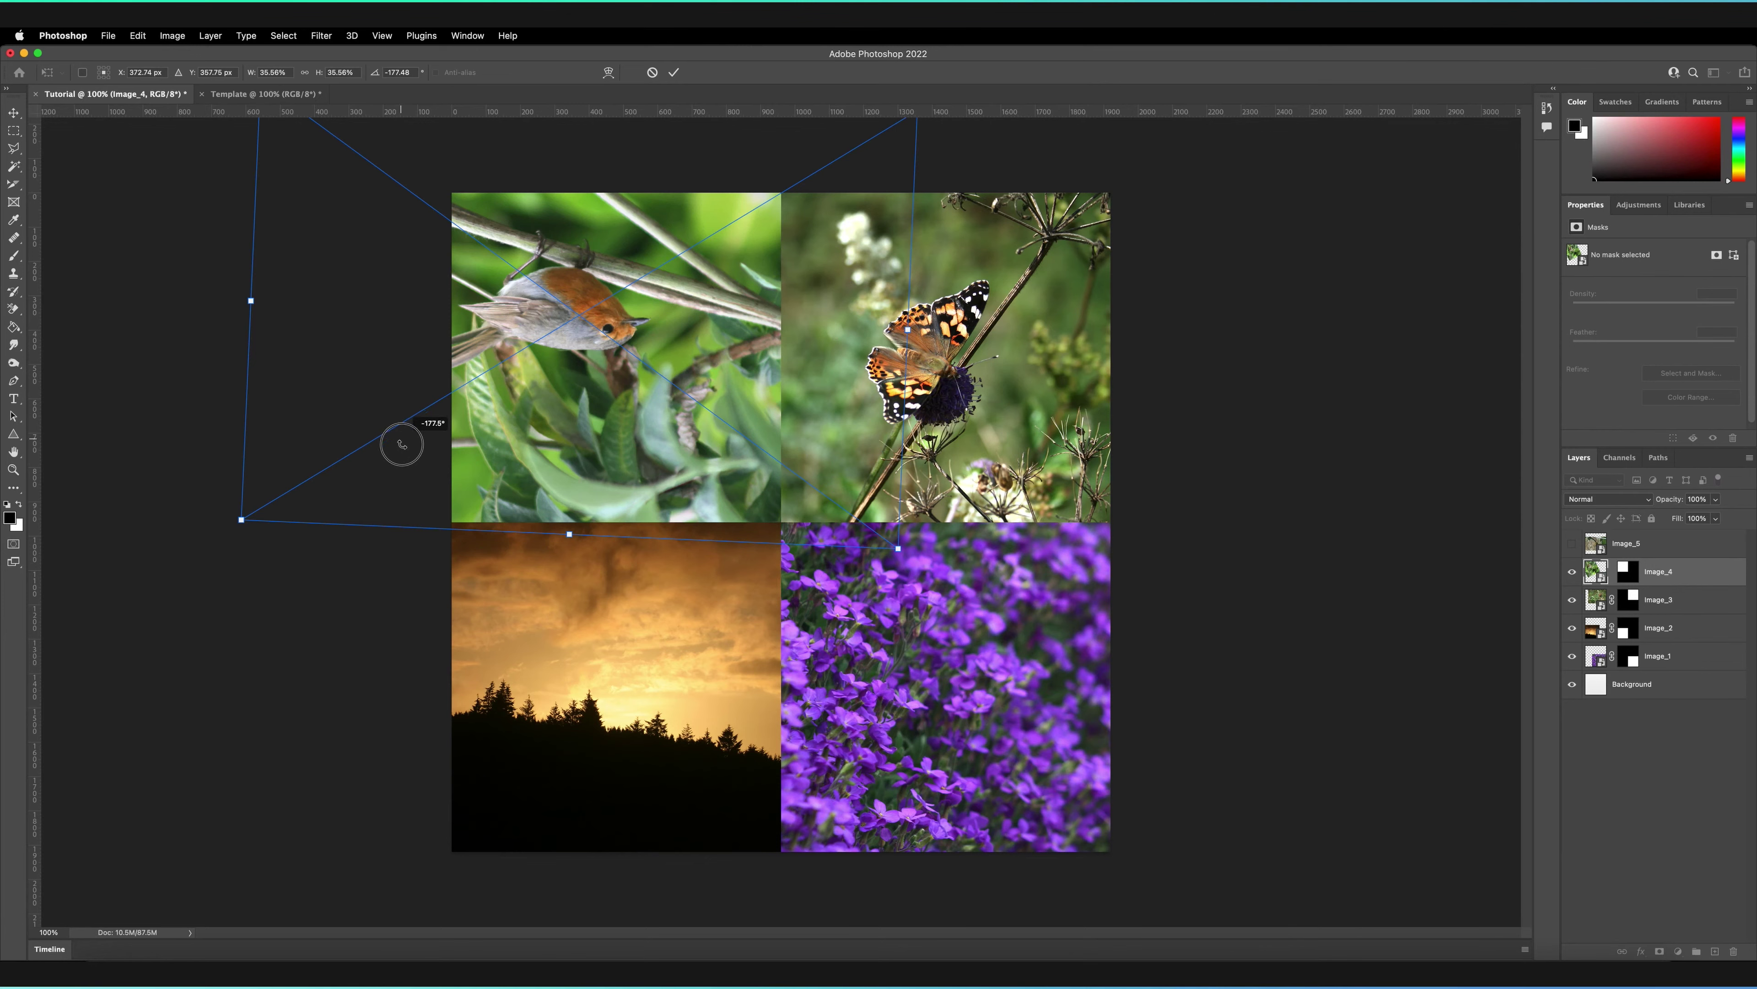
drag(592, 466, 656, 504)
key(Return)
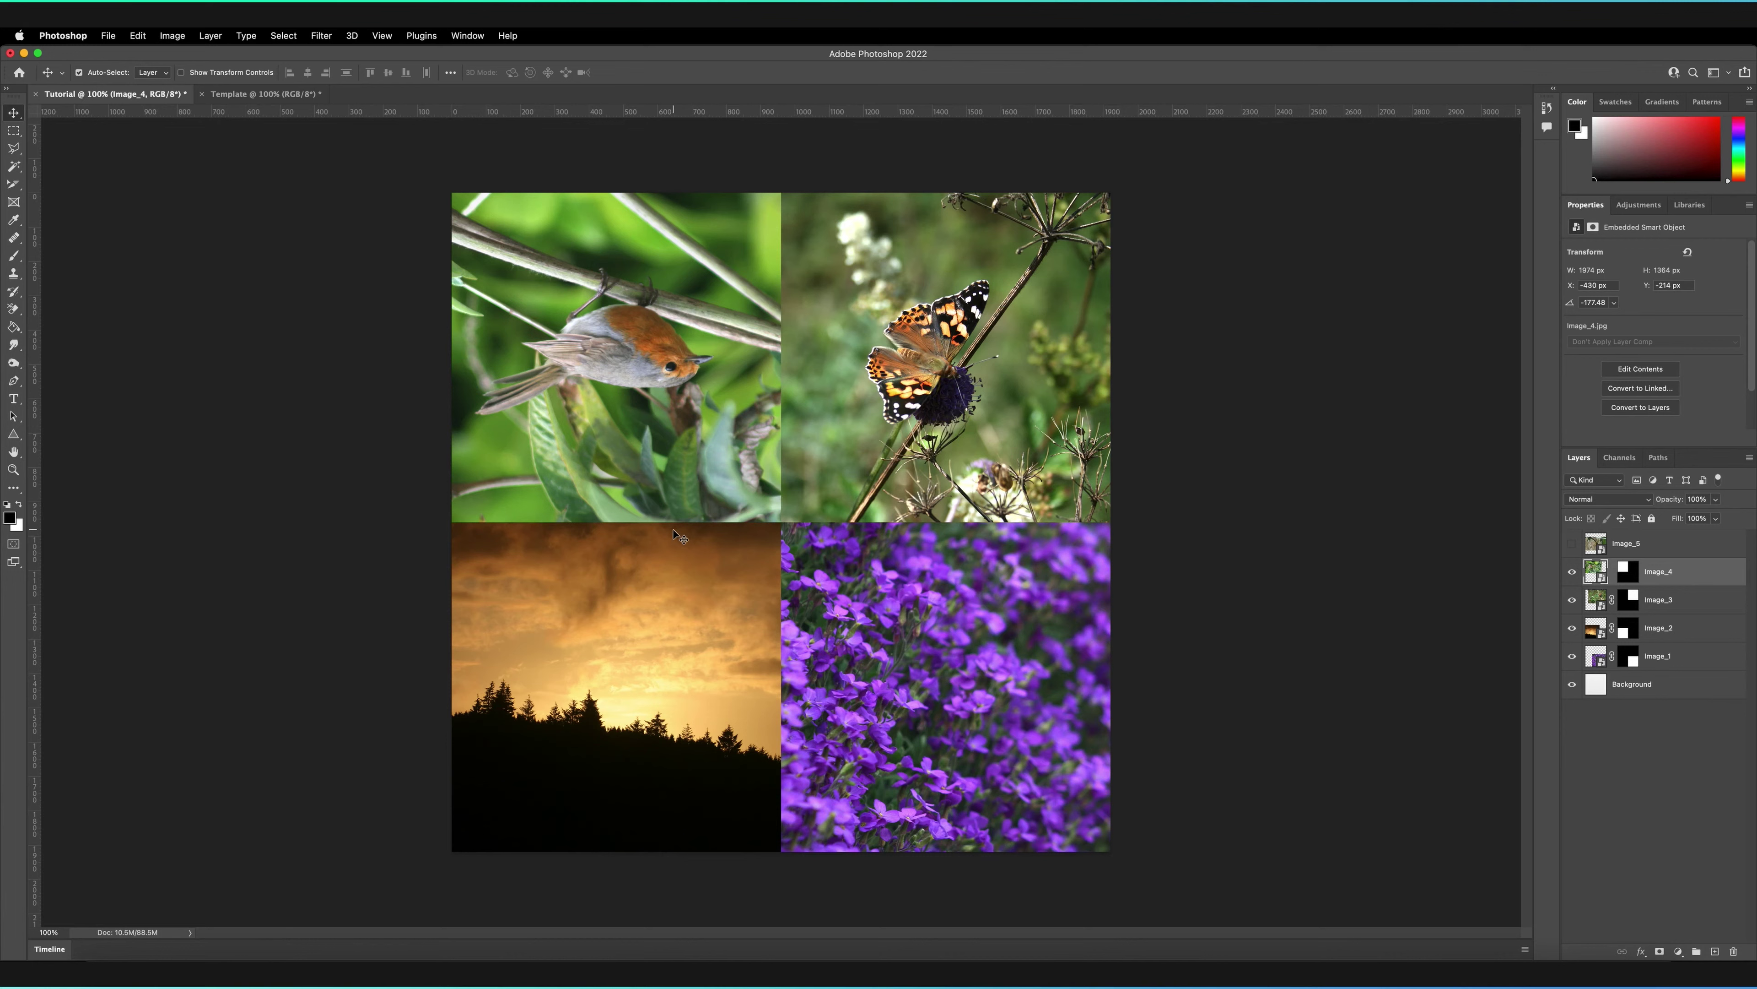
Unlink Image_3 from its mask, then enlarge the image to about 2570 × 1713 px and reposition the butterfly within the upper-right quadrant.
click(922, 365)
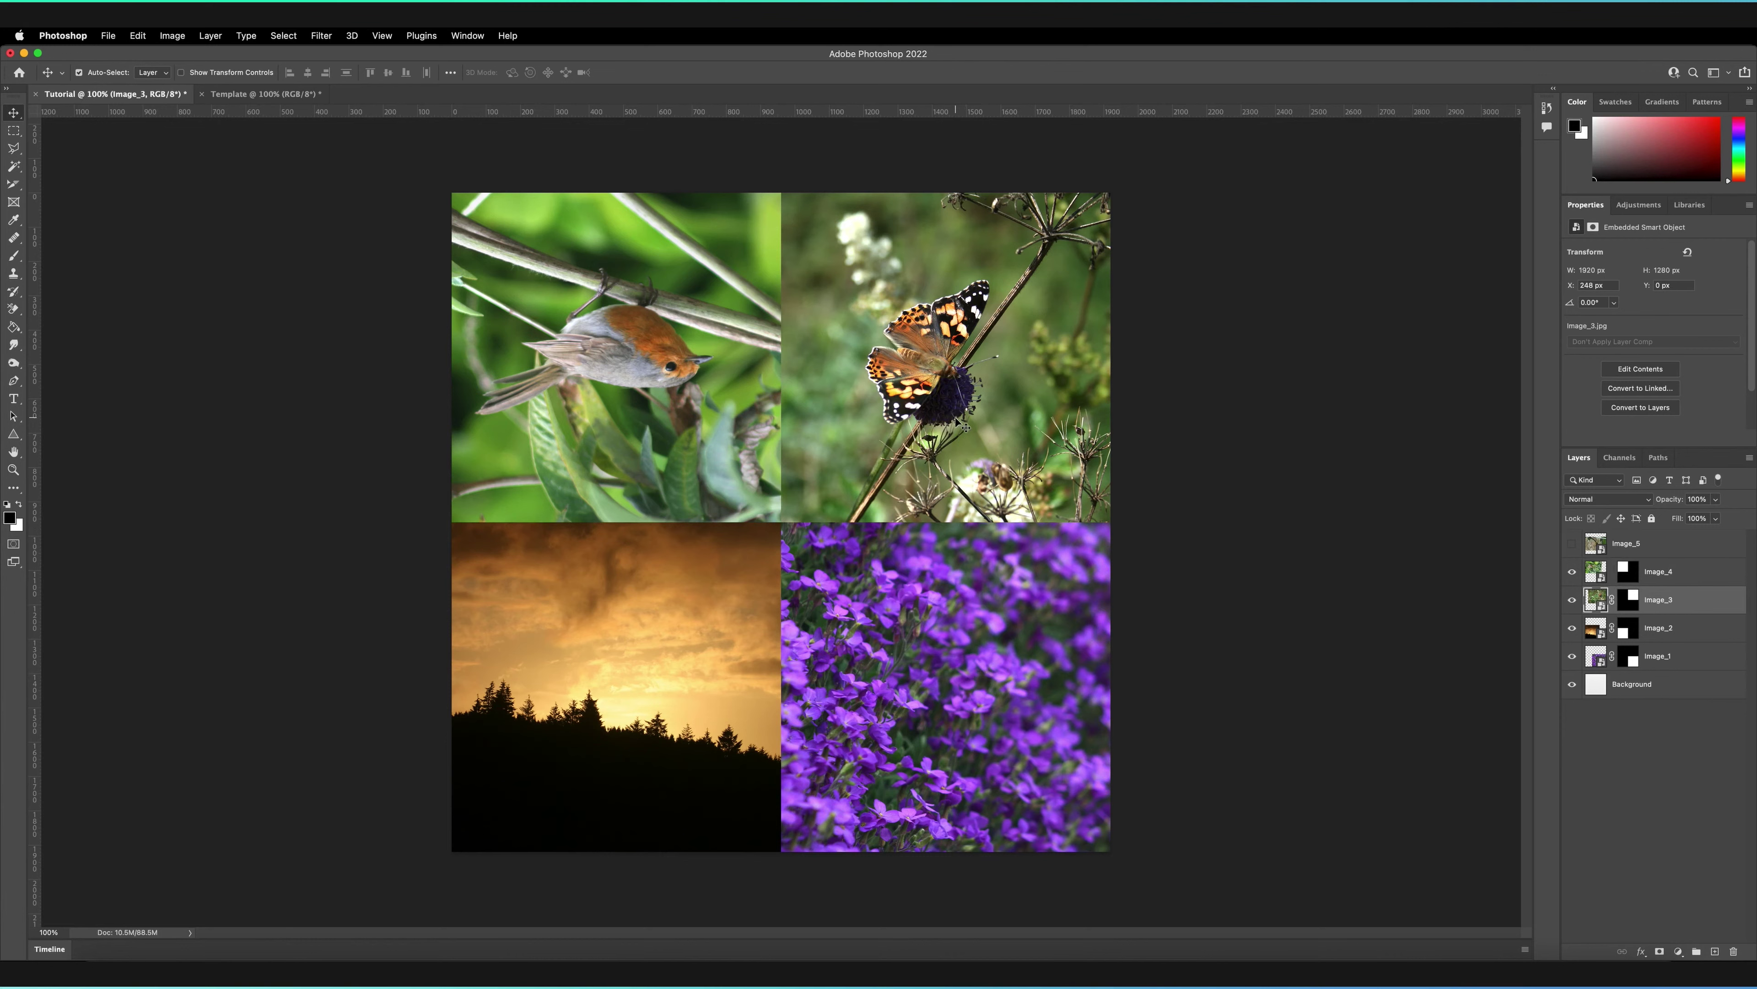
click(1613, 600)
key(super+t)
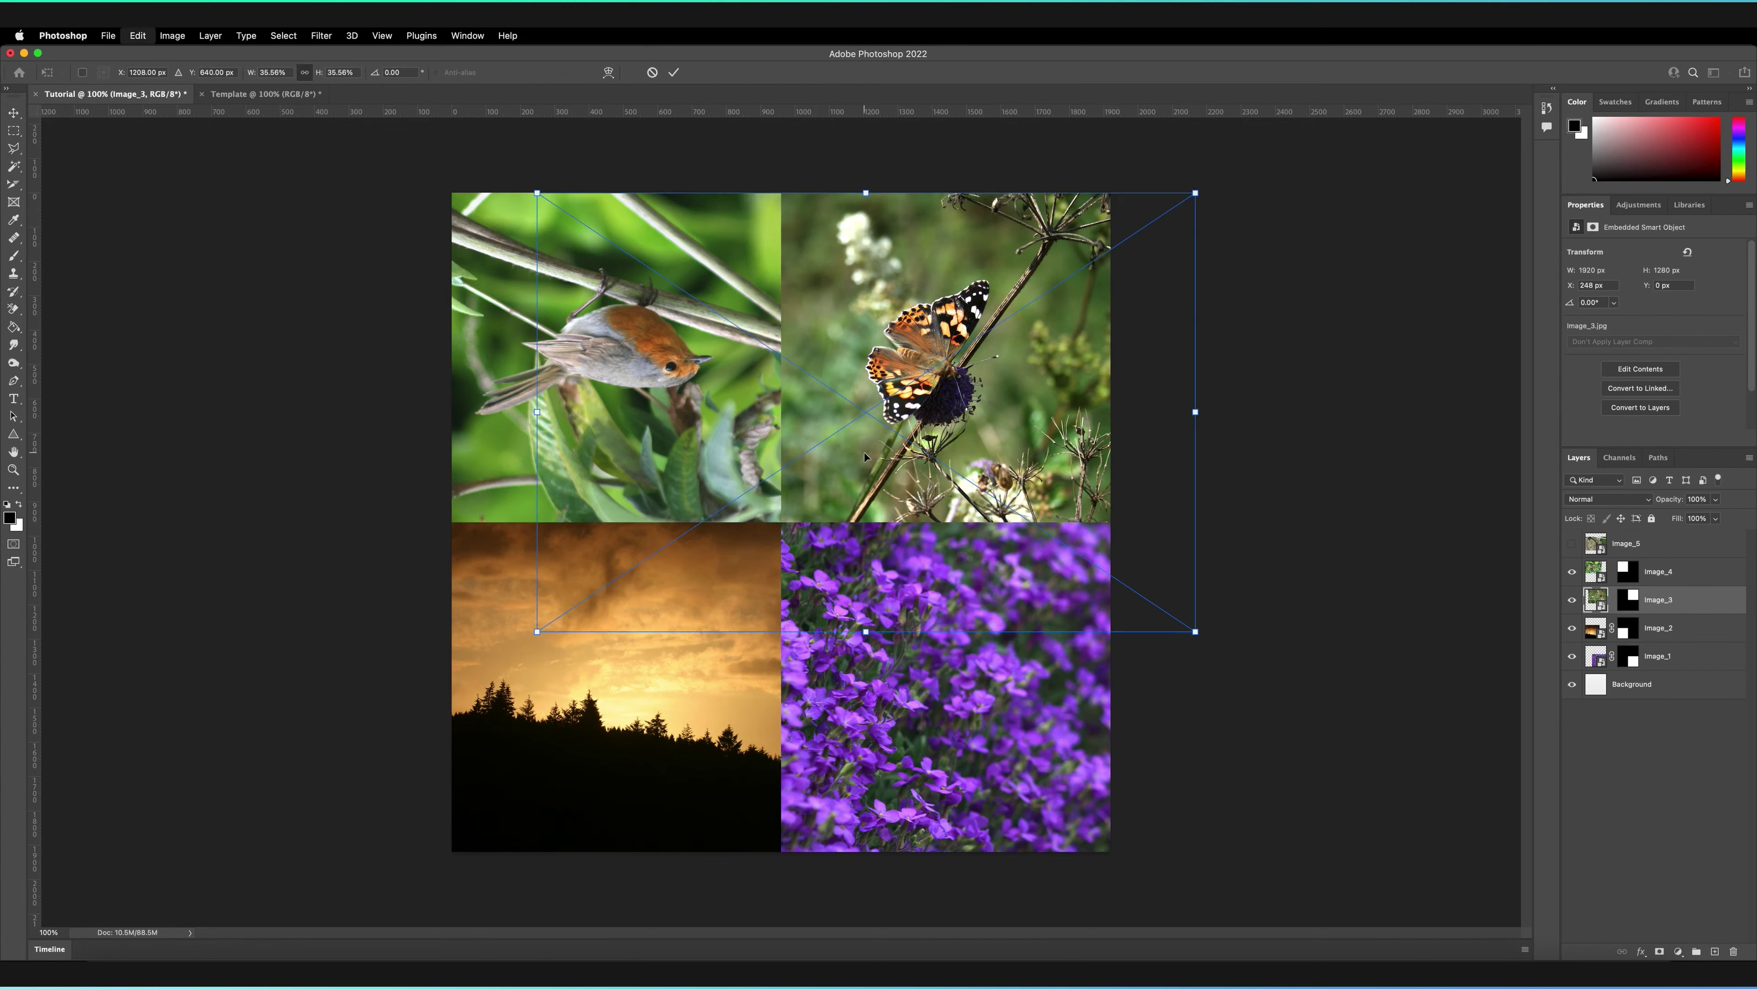
drag(539, 630, 314, 781)
drag(788, 666, 882, 621)
key(Return)
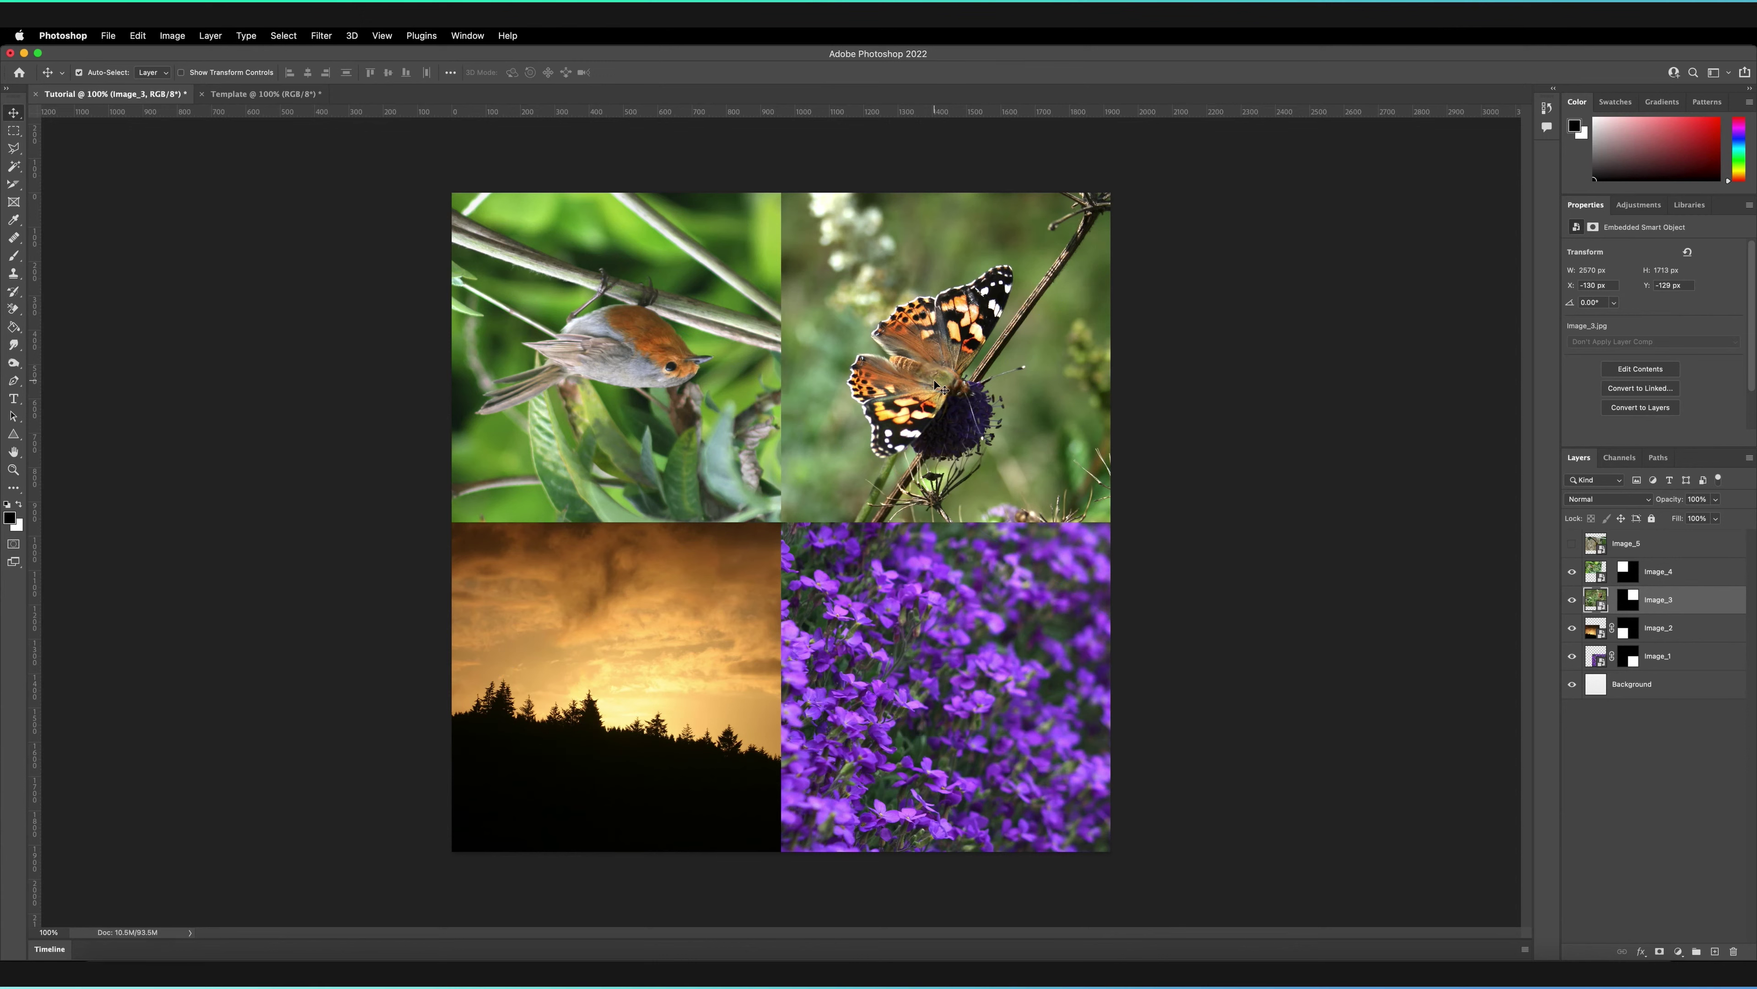
With Image_1 unlinked from its mask, shrink the image to about 1480 × 987 px and reposition it to fill the lower-right quadrant.
click(1066, 561)
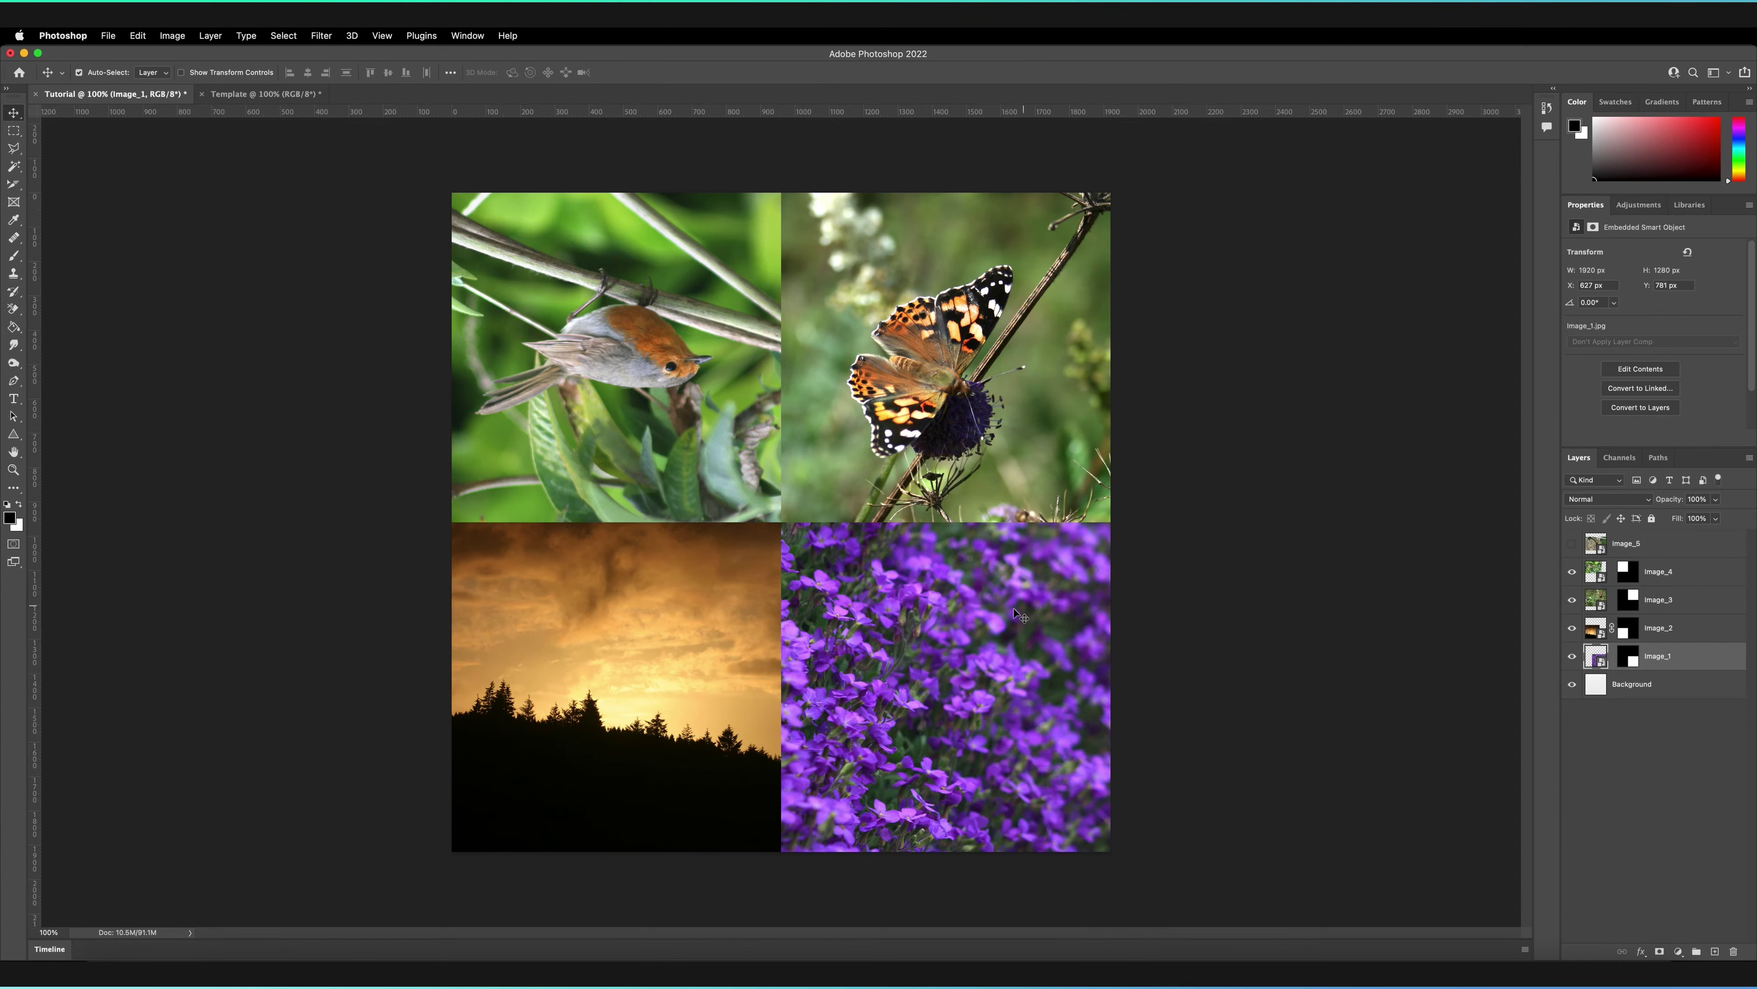
key(cmd+t)
drag(667, 680, 803, 675)
drag(1324, 679, 1288, 677)
drag(1135, 695, 1137, 701)
key(Return)
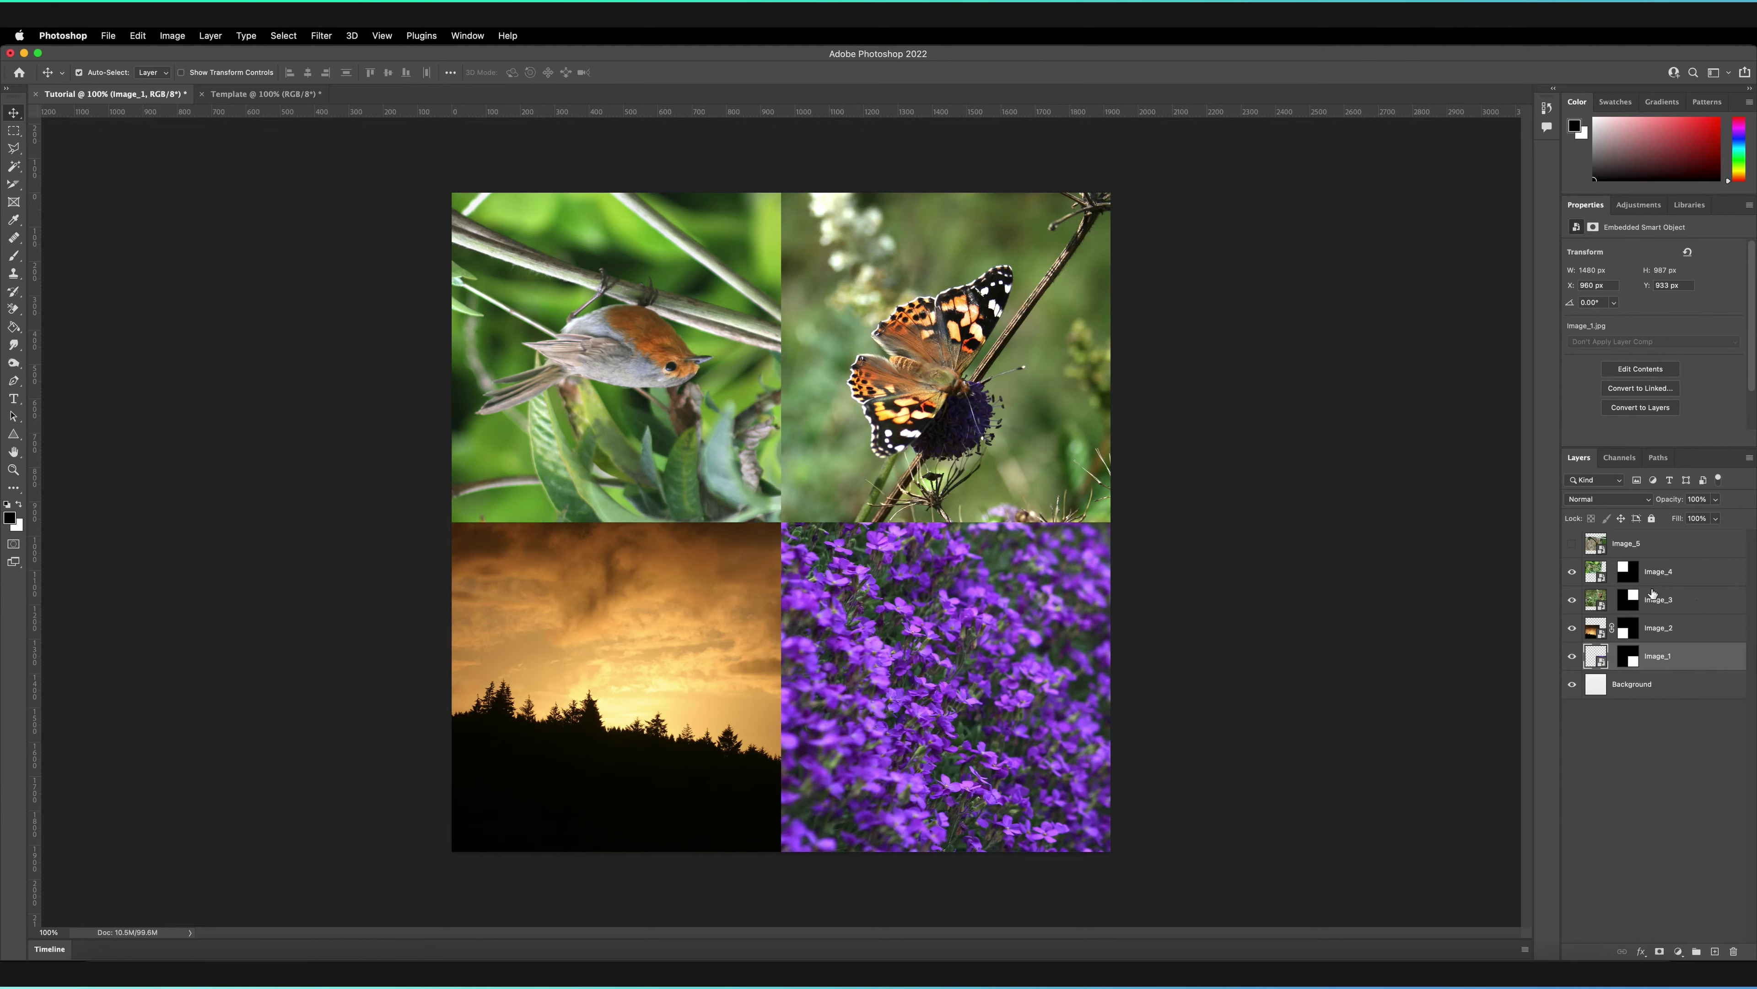
click(1630, 573)
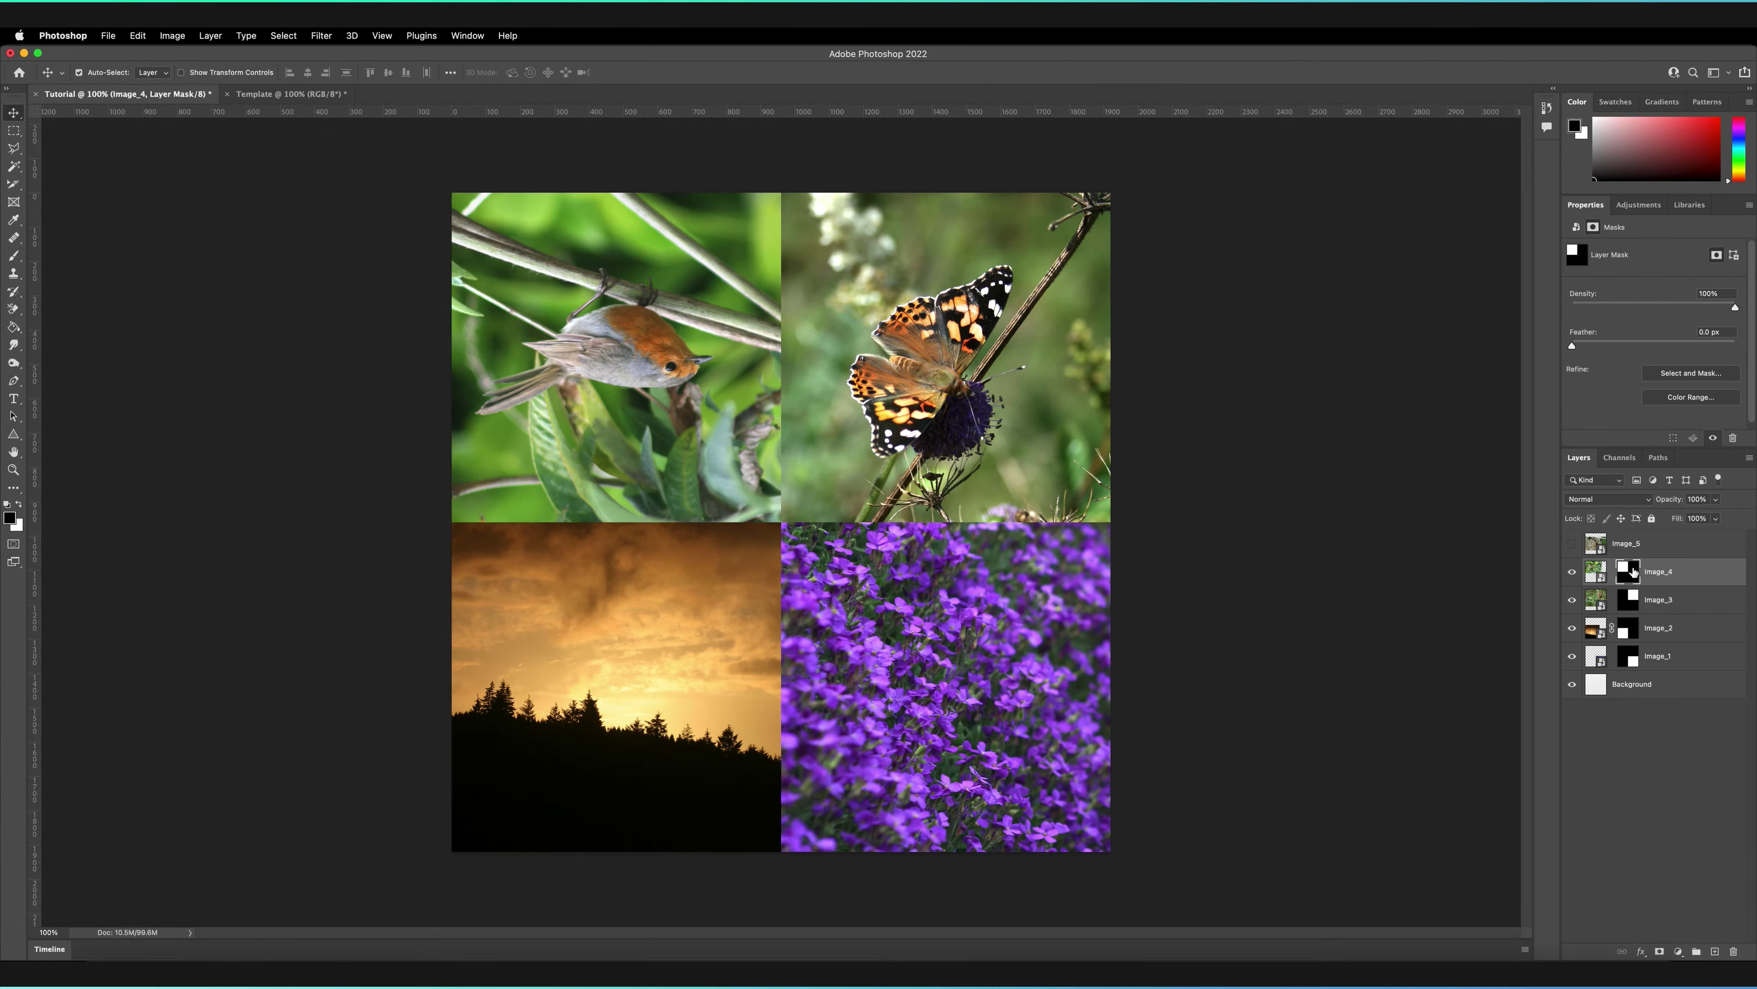
click(1595, 572)
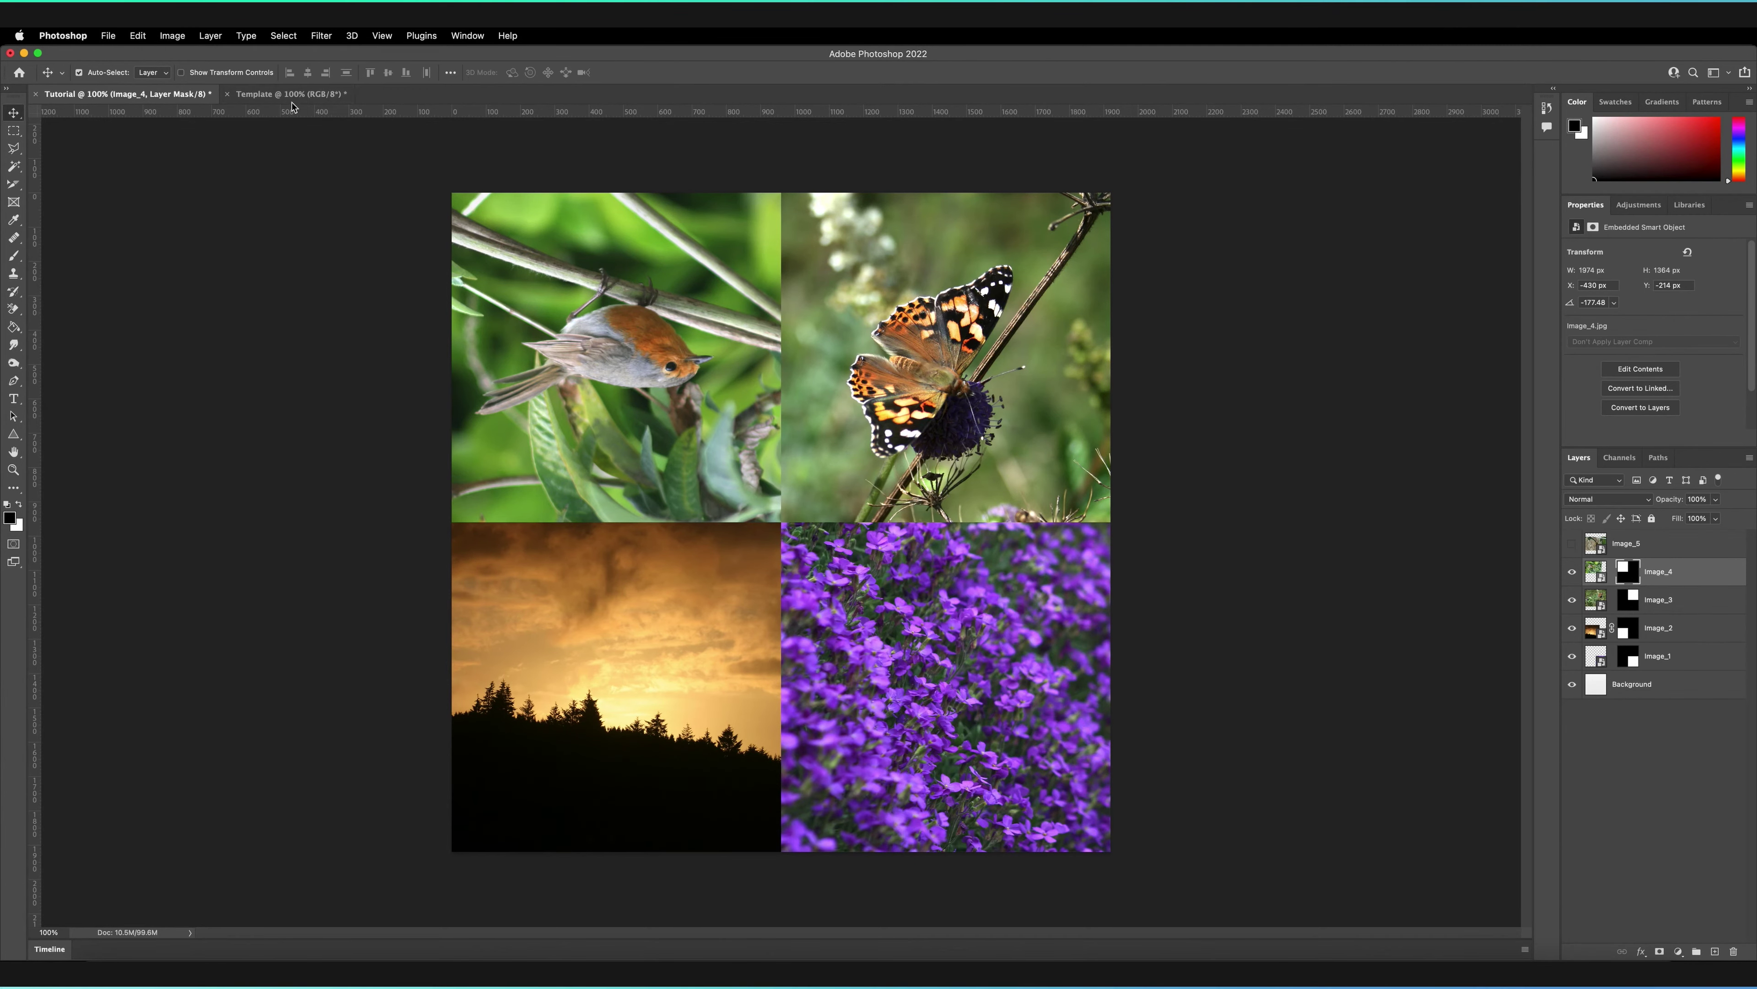
Switch to the Template document and place Image_2, Image_4 and Image_5 from the Tutorial folder in Finder at their default size.
click(267, 96)
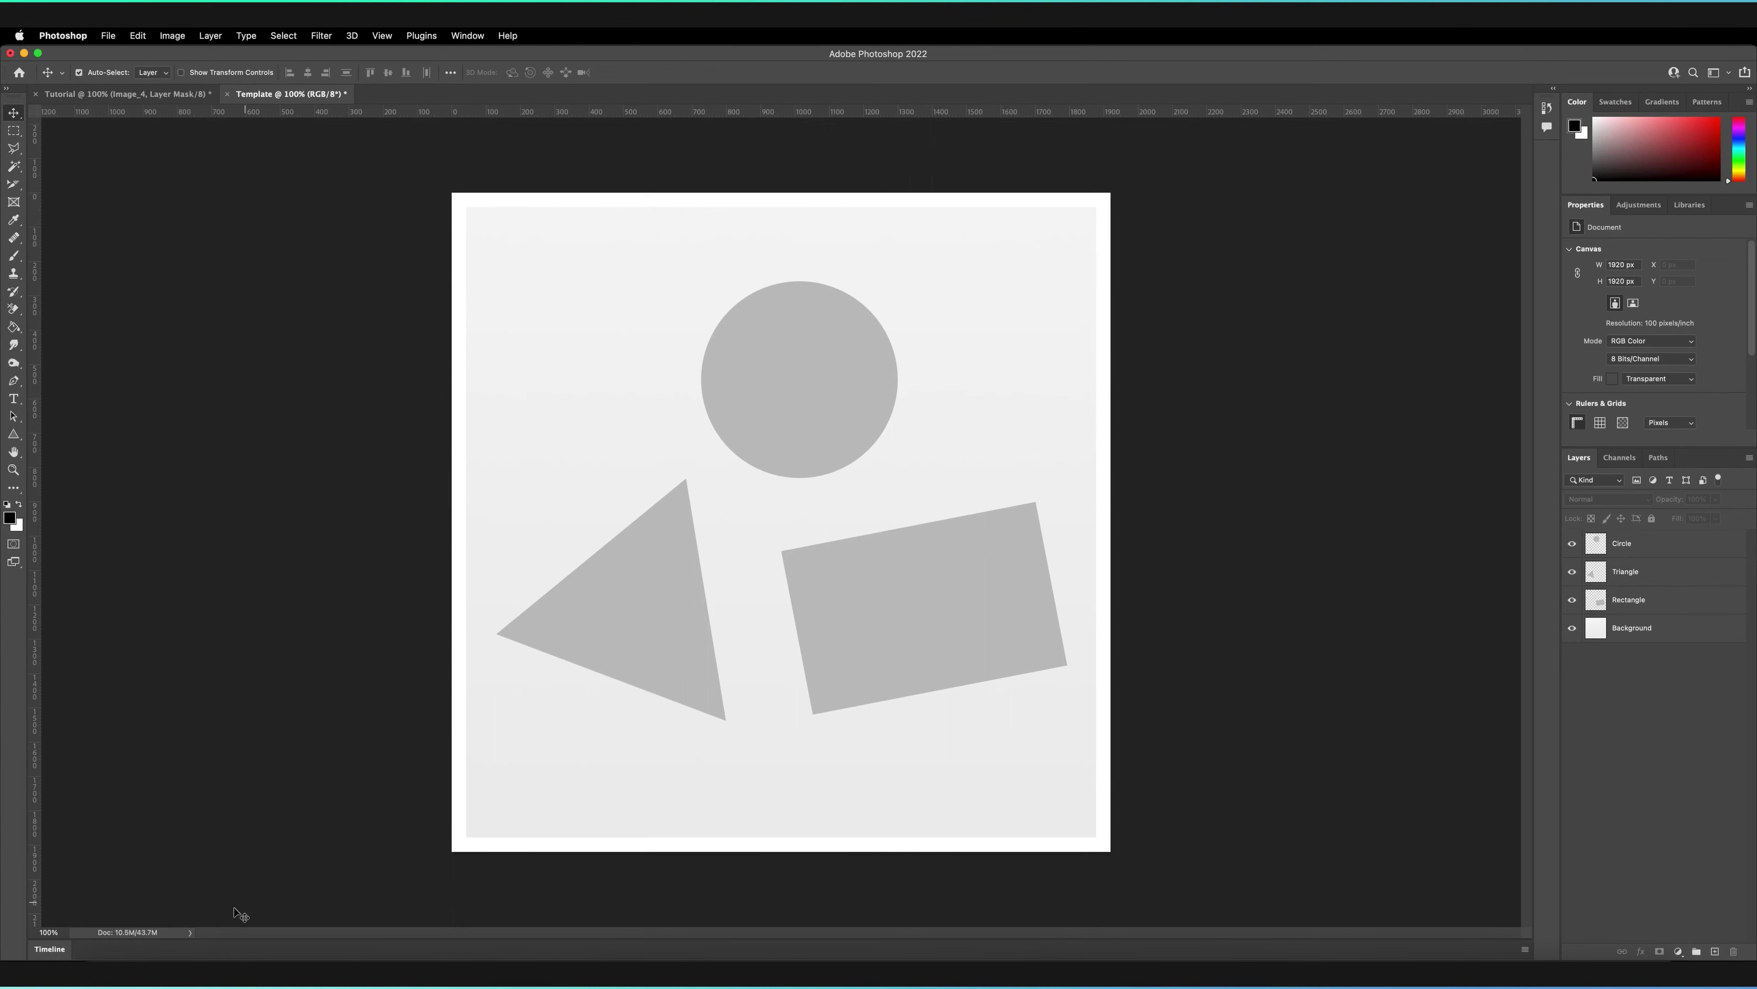
key(super+Tab)
drag(1186, 373, 1301, 283)
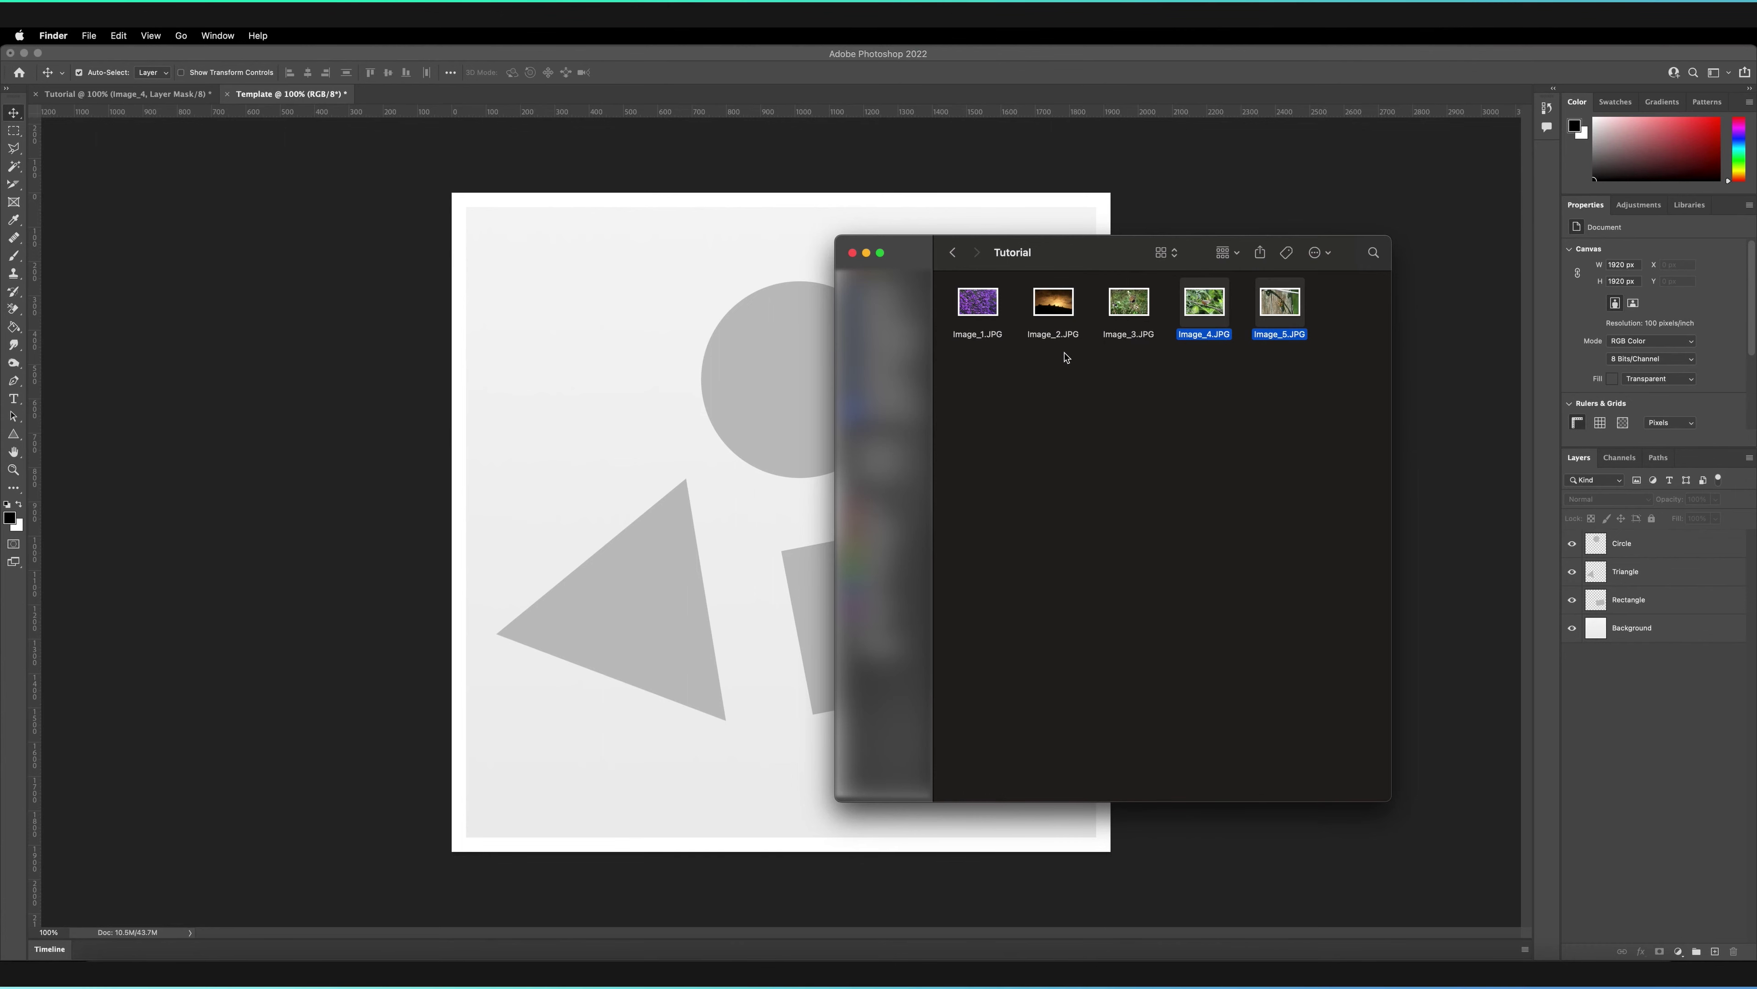
super+click(1053, 305)
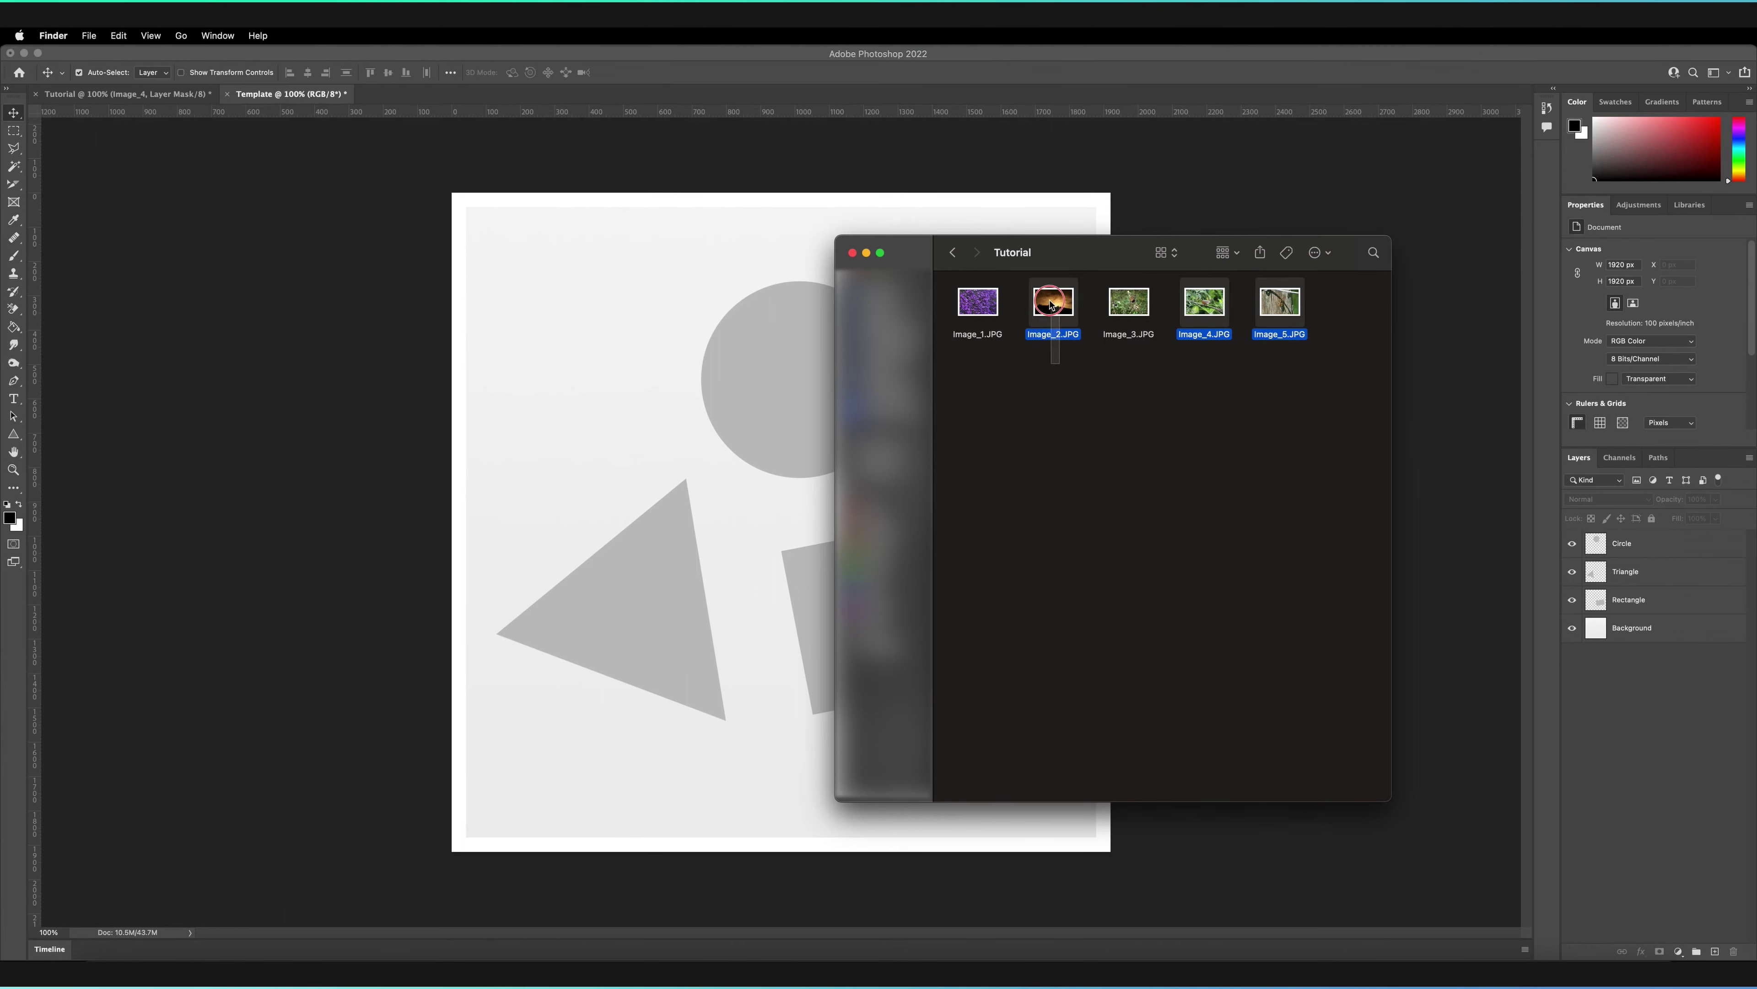
drag(1053, 305, 655, 451)
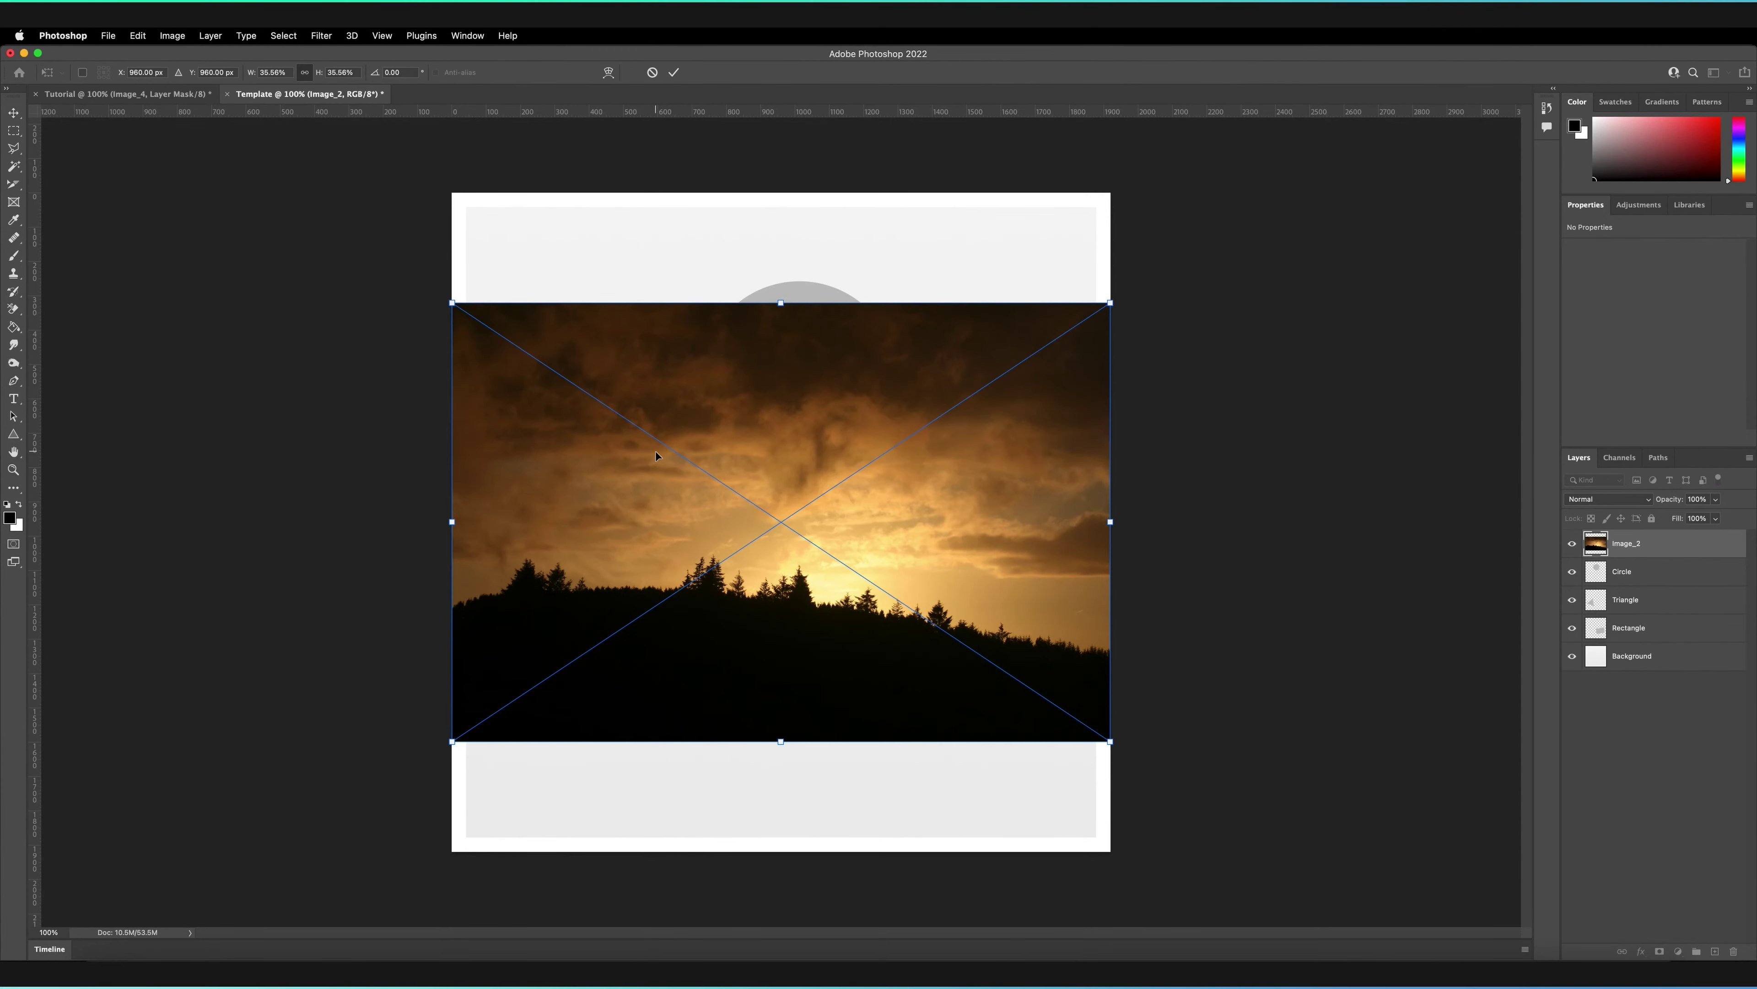
key(Return)
key(Return)
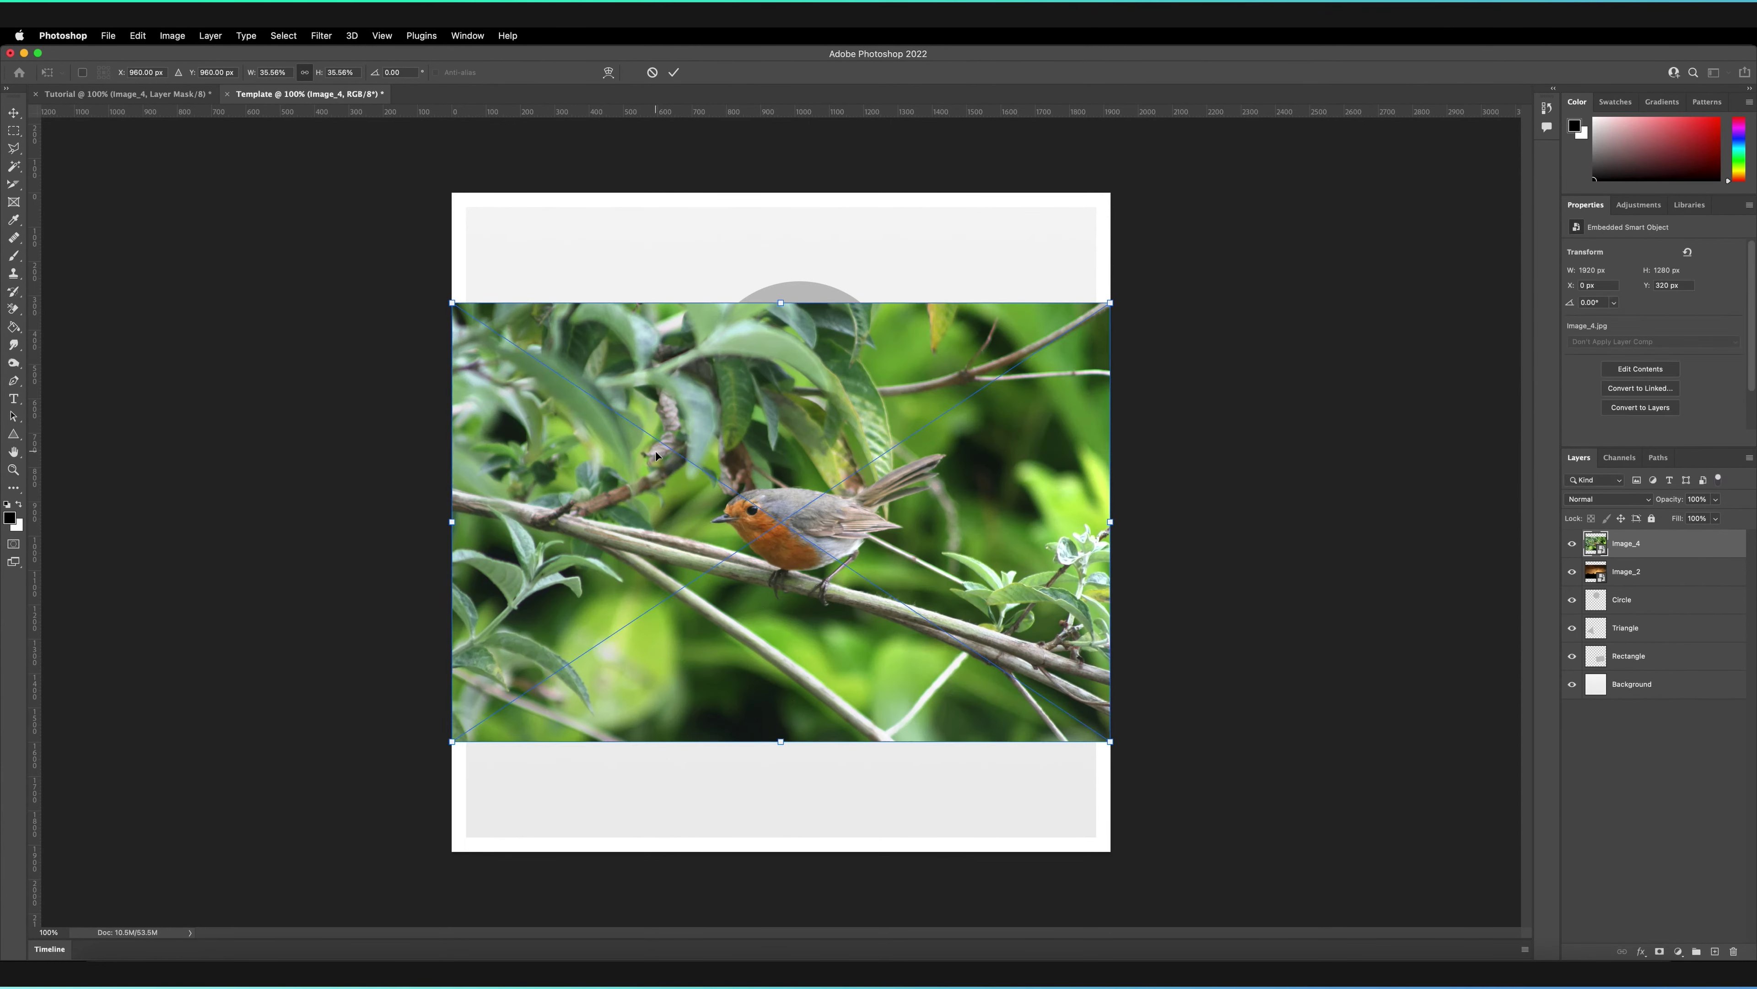
key(Return)
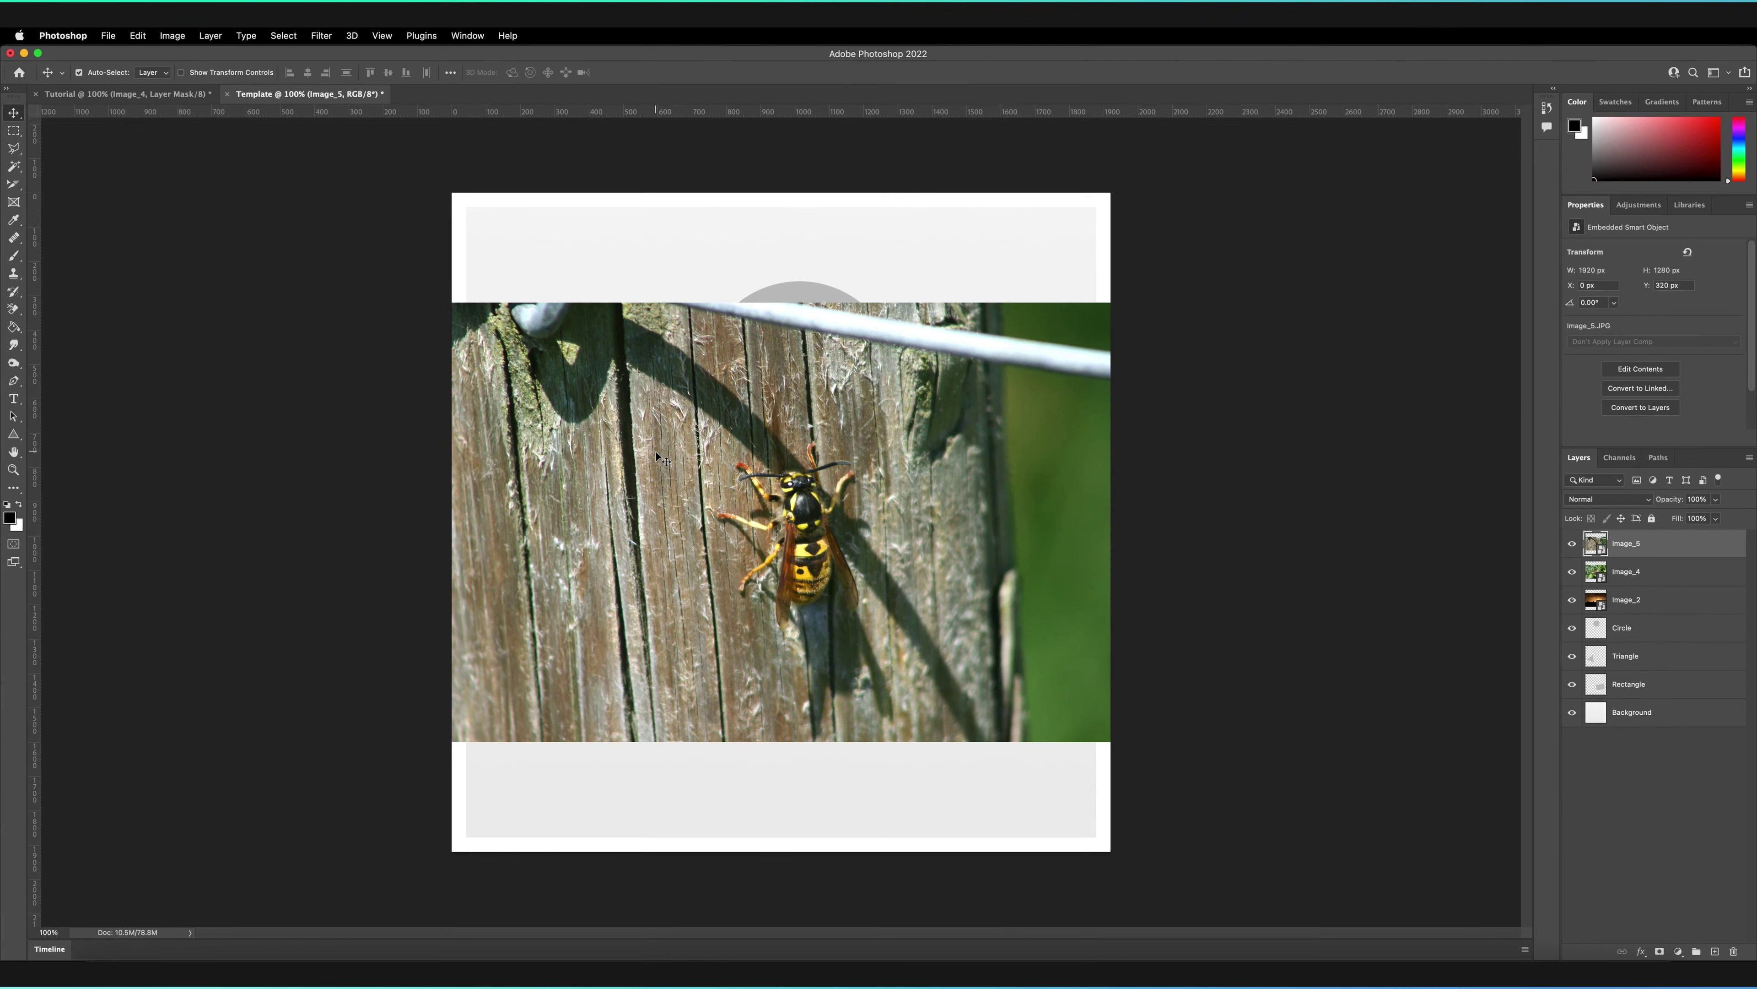
Reorder Image_5 beneath Image_4, and hide the Image_4, Image_5 and Image_2 layers to reveal the template shapes.
drag(1598, 541, 1604, 580)
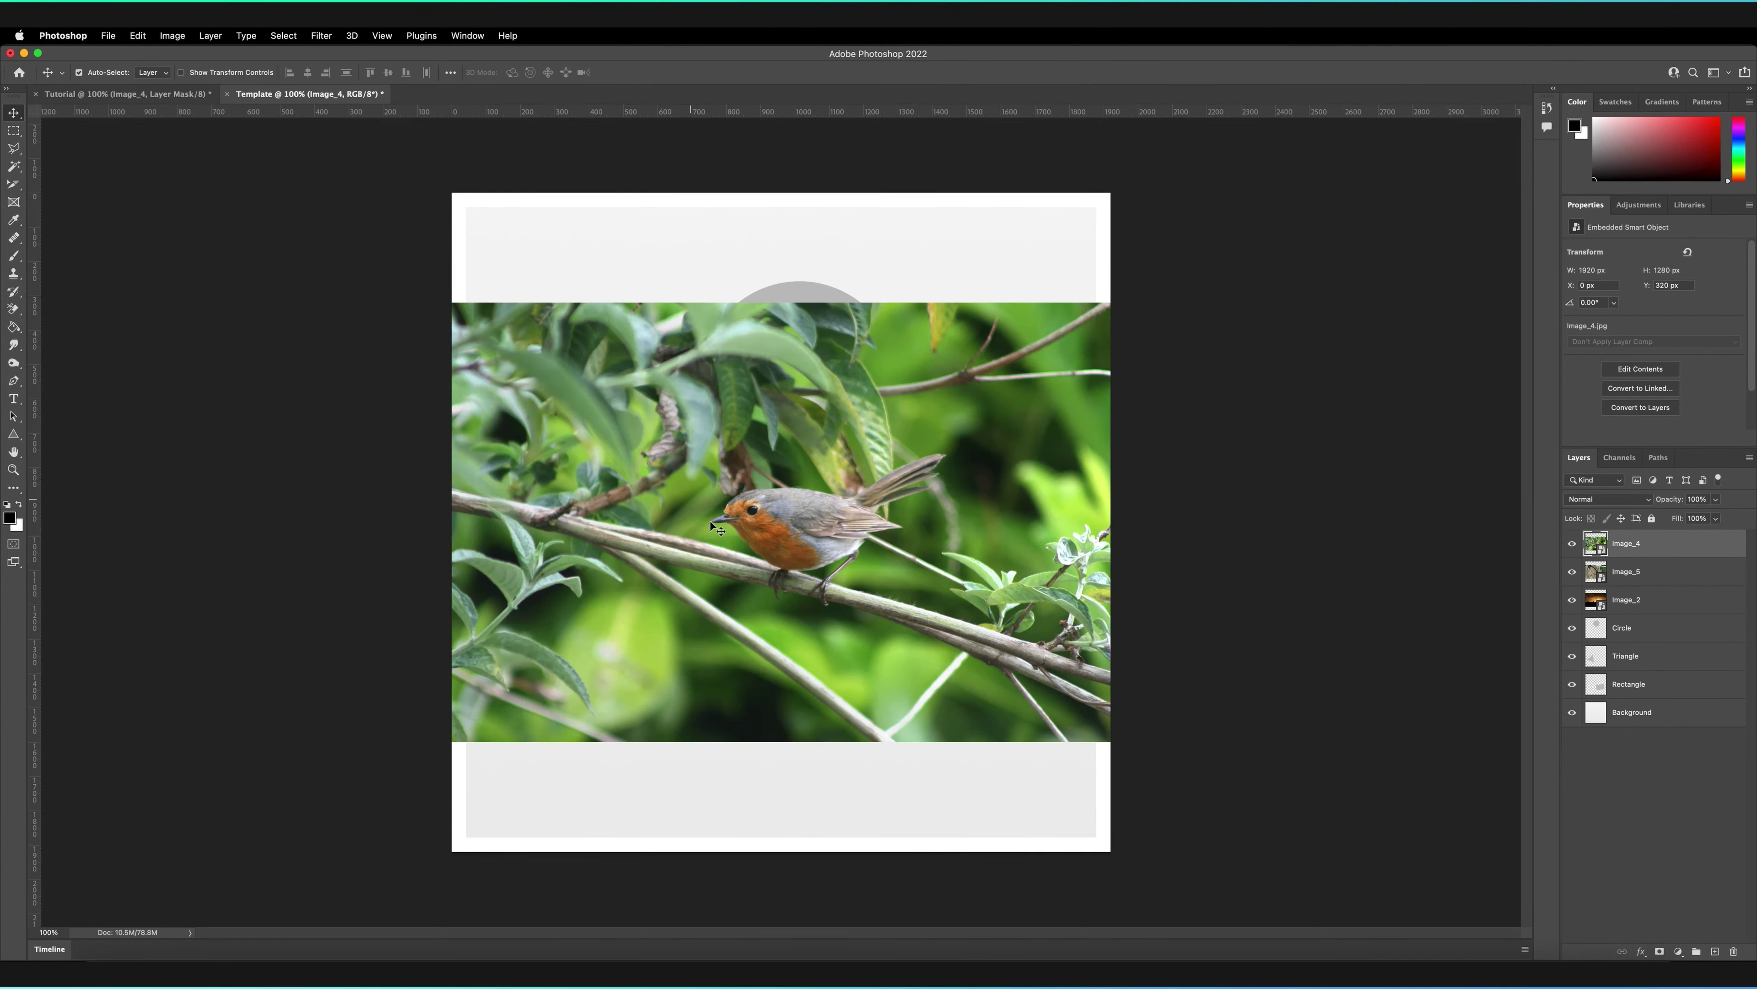
click(1573, 572)
click(1572, 545)
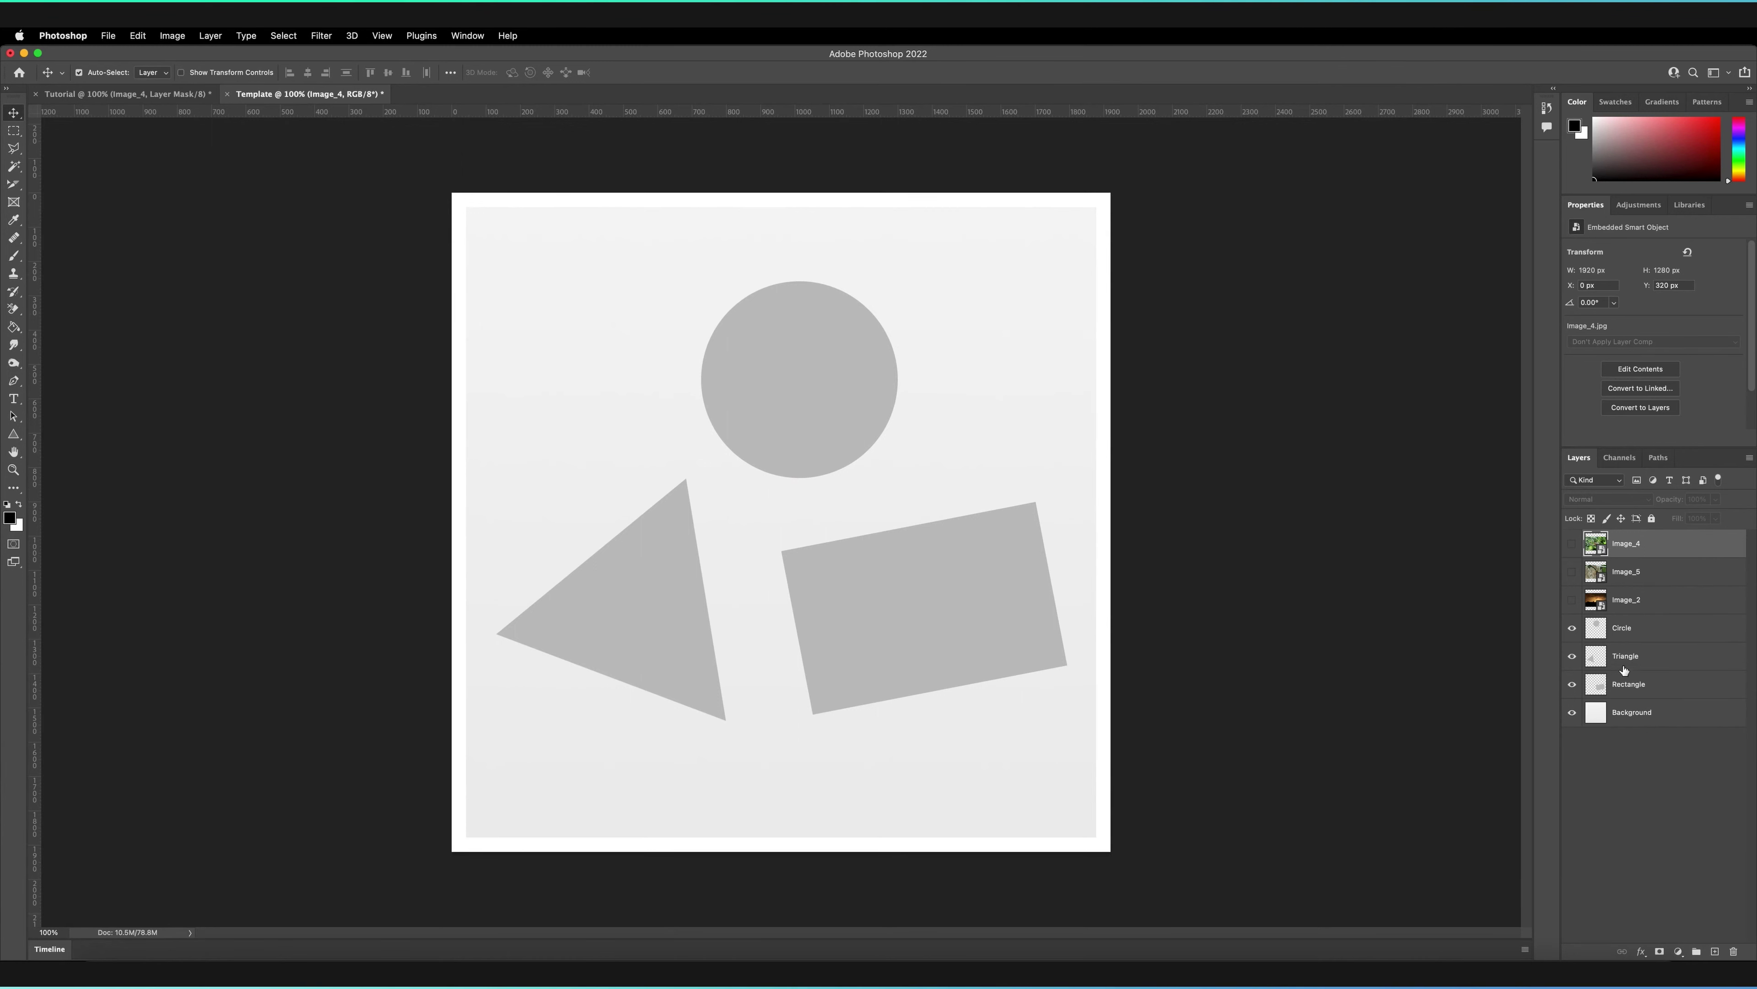
Show the Image_4 layer and move the image so the robin sits over the circle.
click(1597, 628)
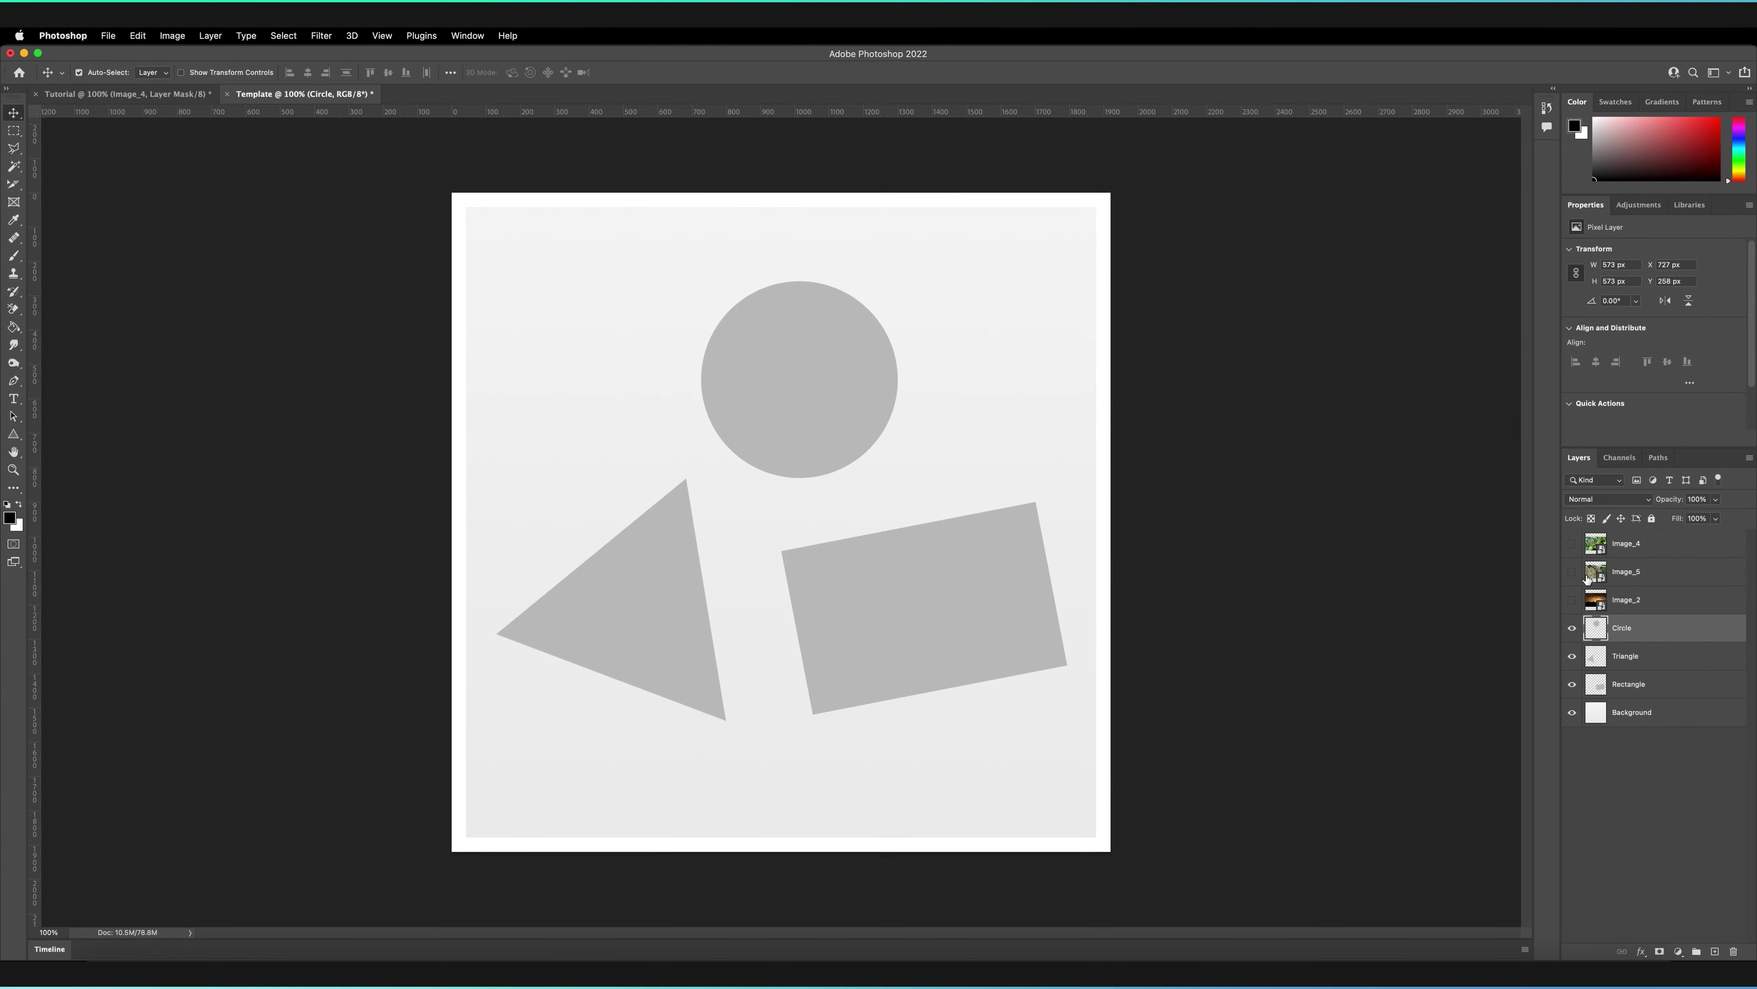
click(1572, 543)
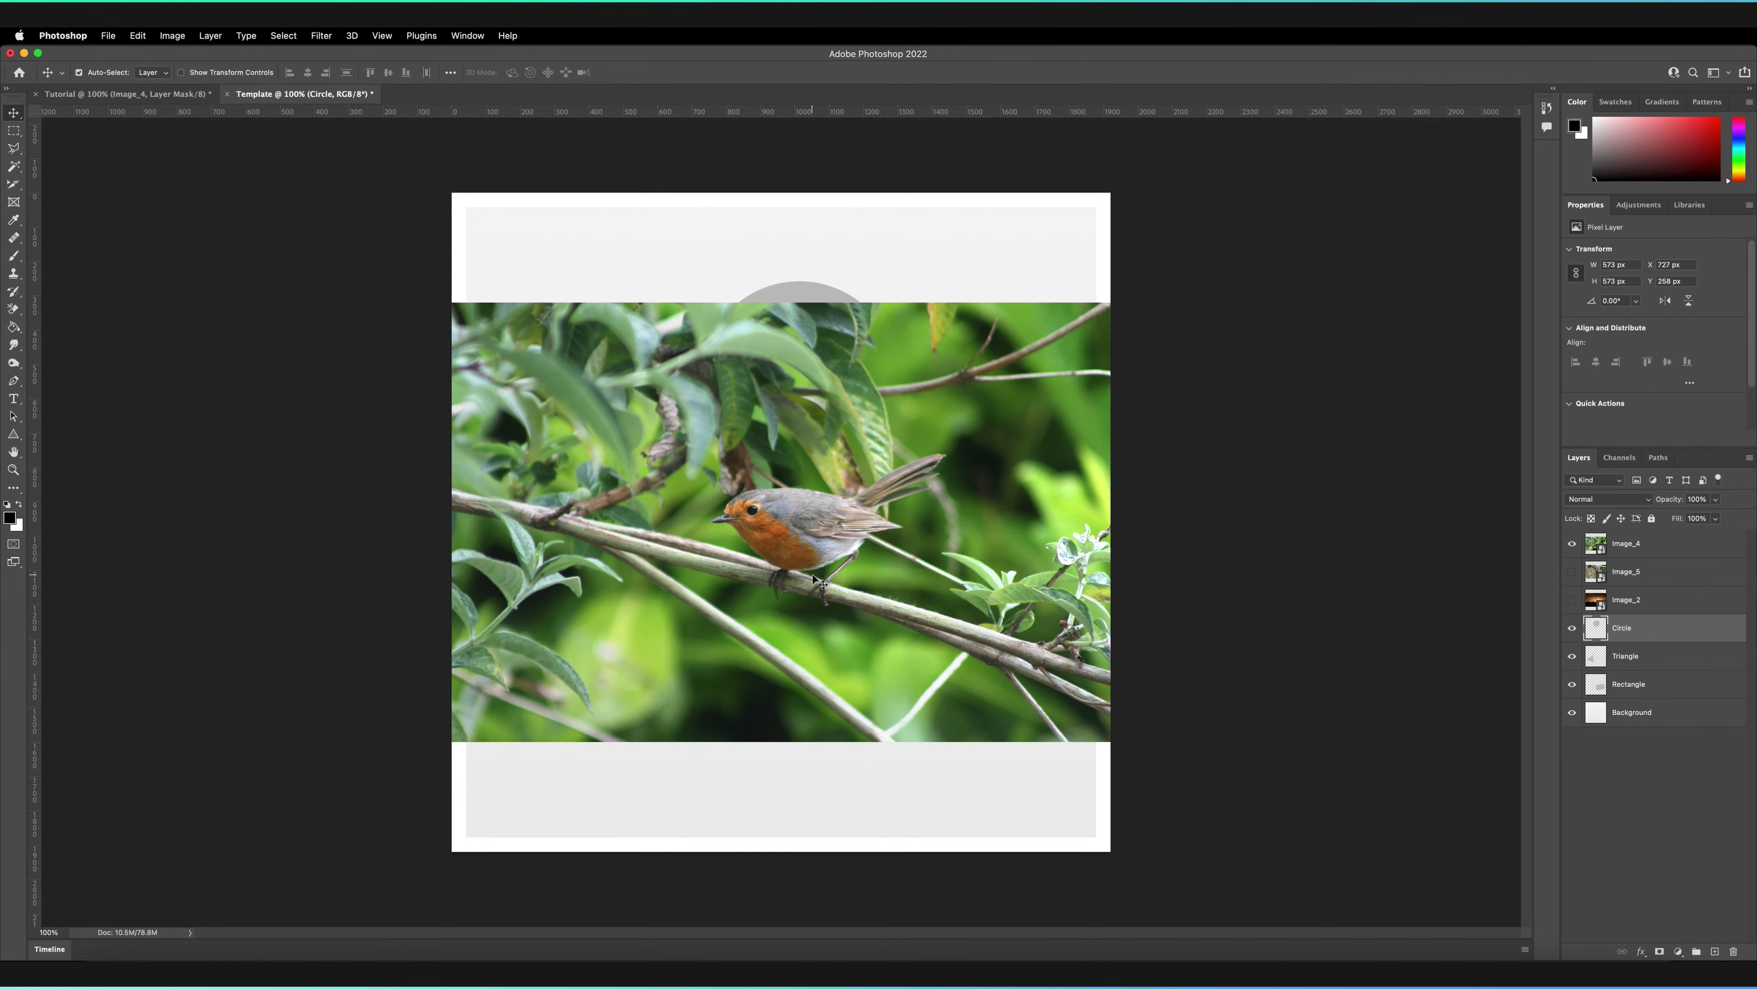
drag(818, 591, 820, 455)
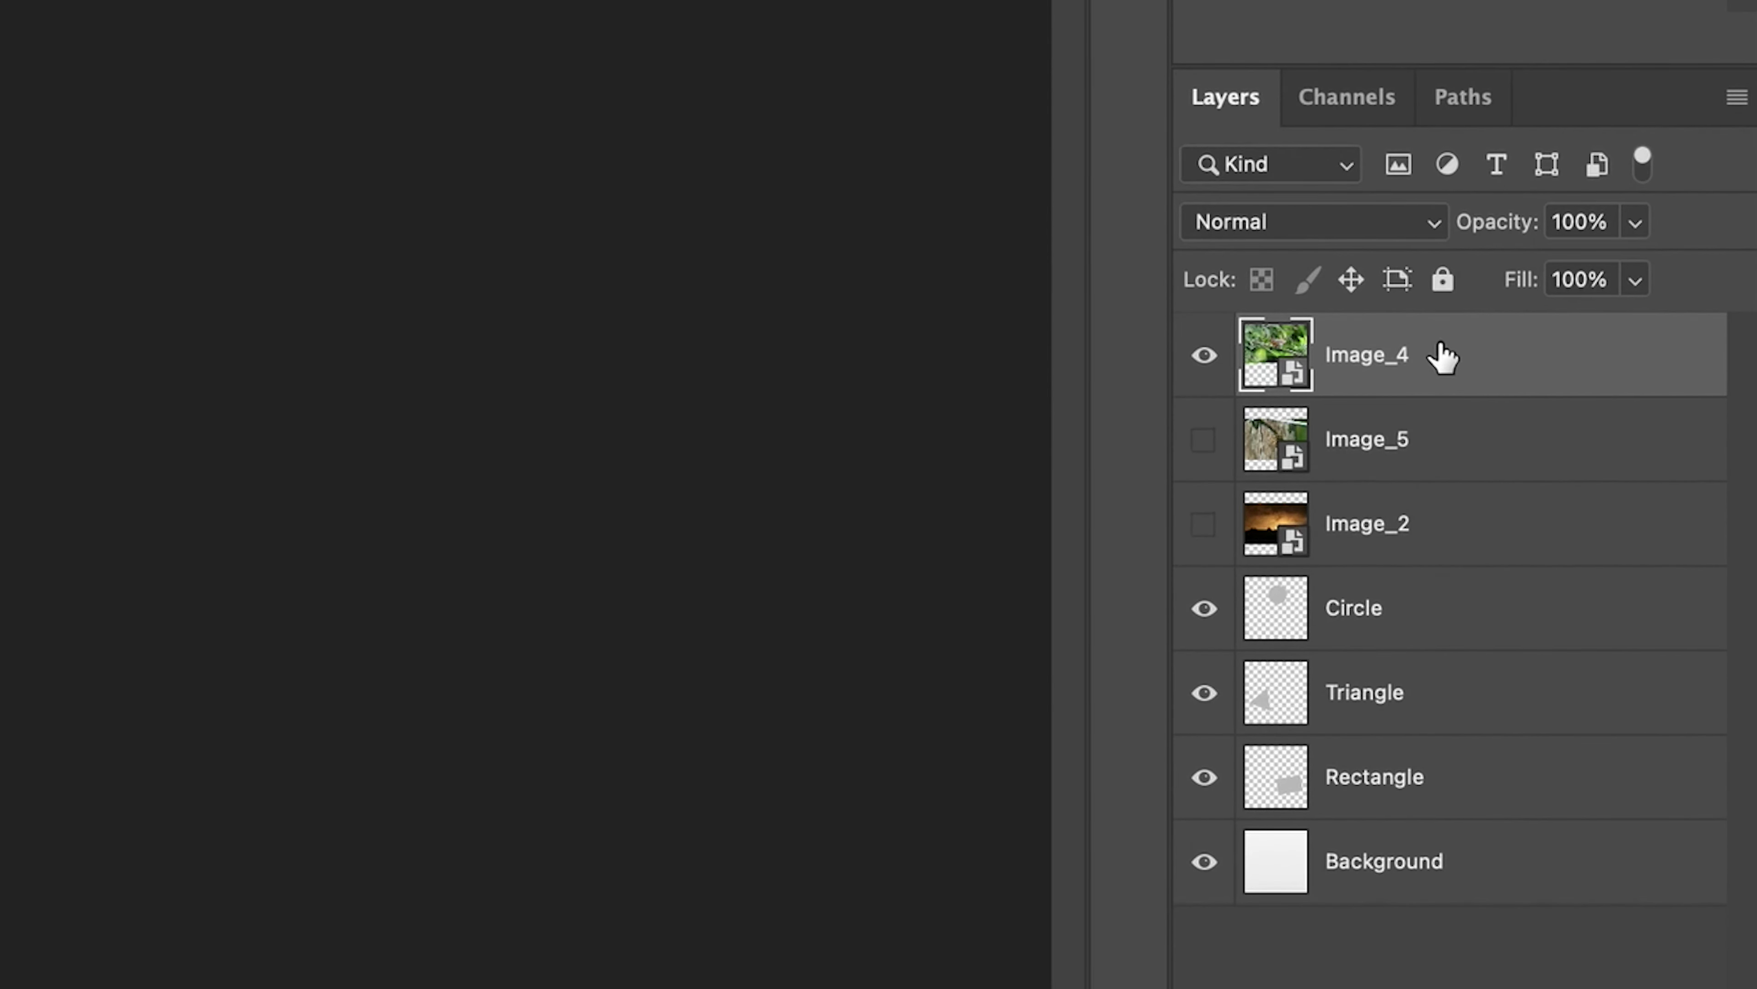
Reorder Image_4 directly above the Circle layer, clip it to the circle, and adjust the robin's position within it.
drag(1436, 362, 1512, 570)
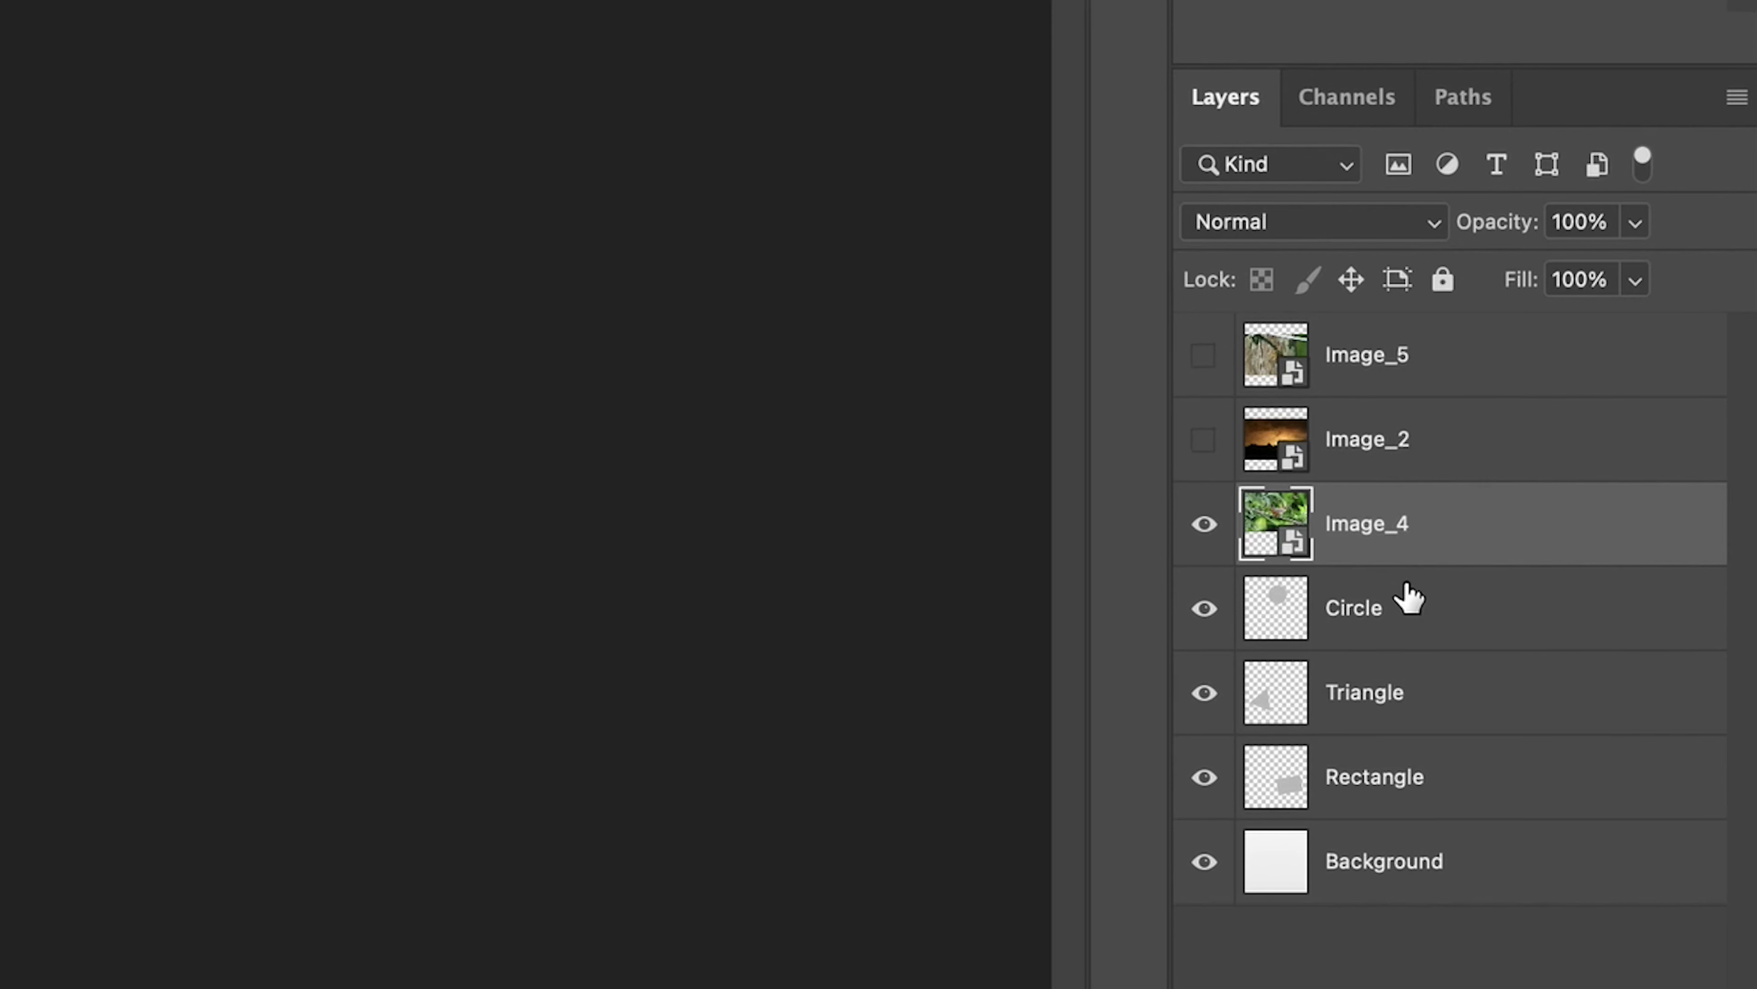
key(alt)
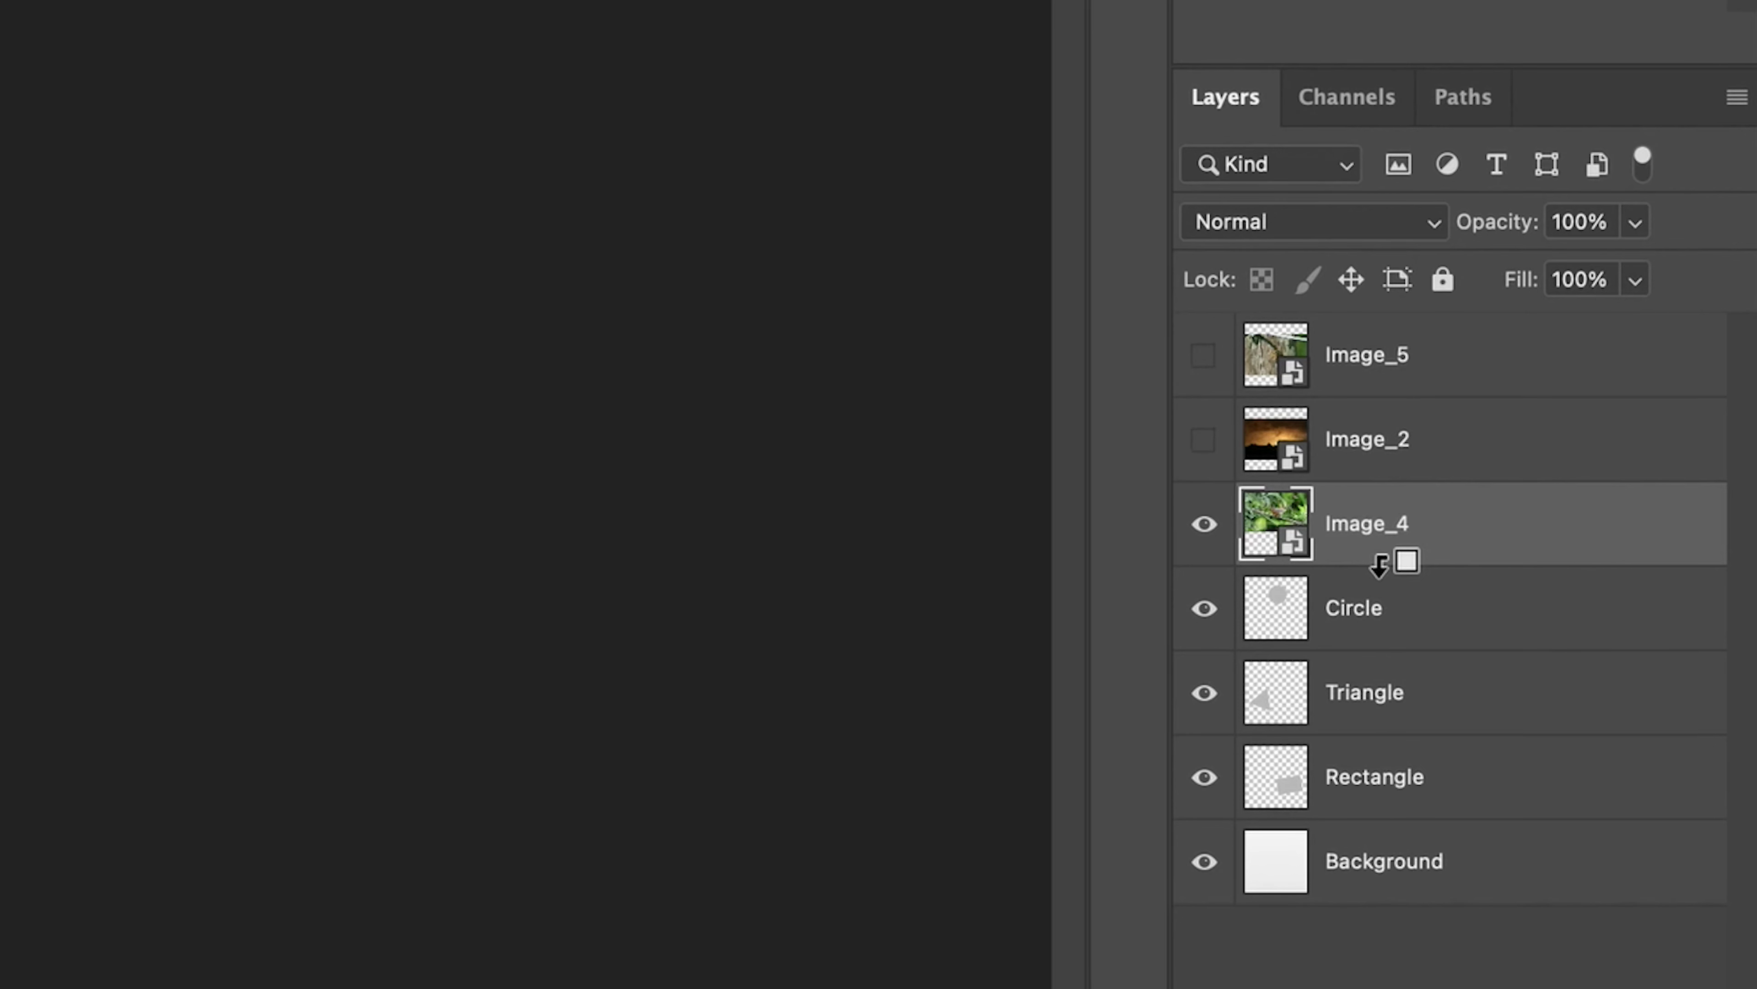
alt+click(1379, 564)
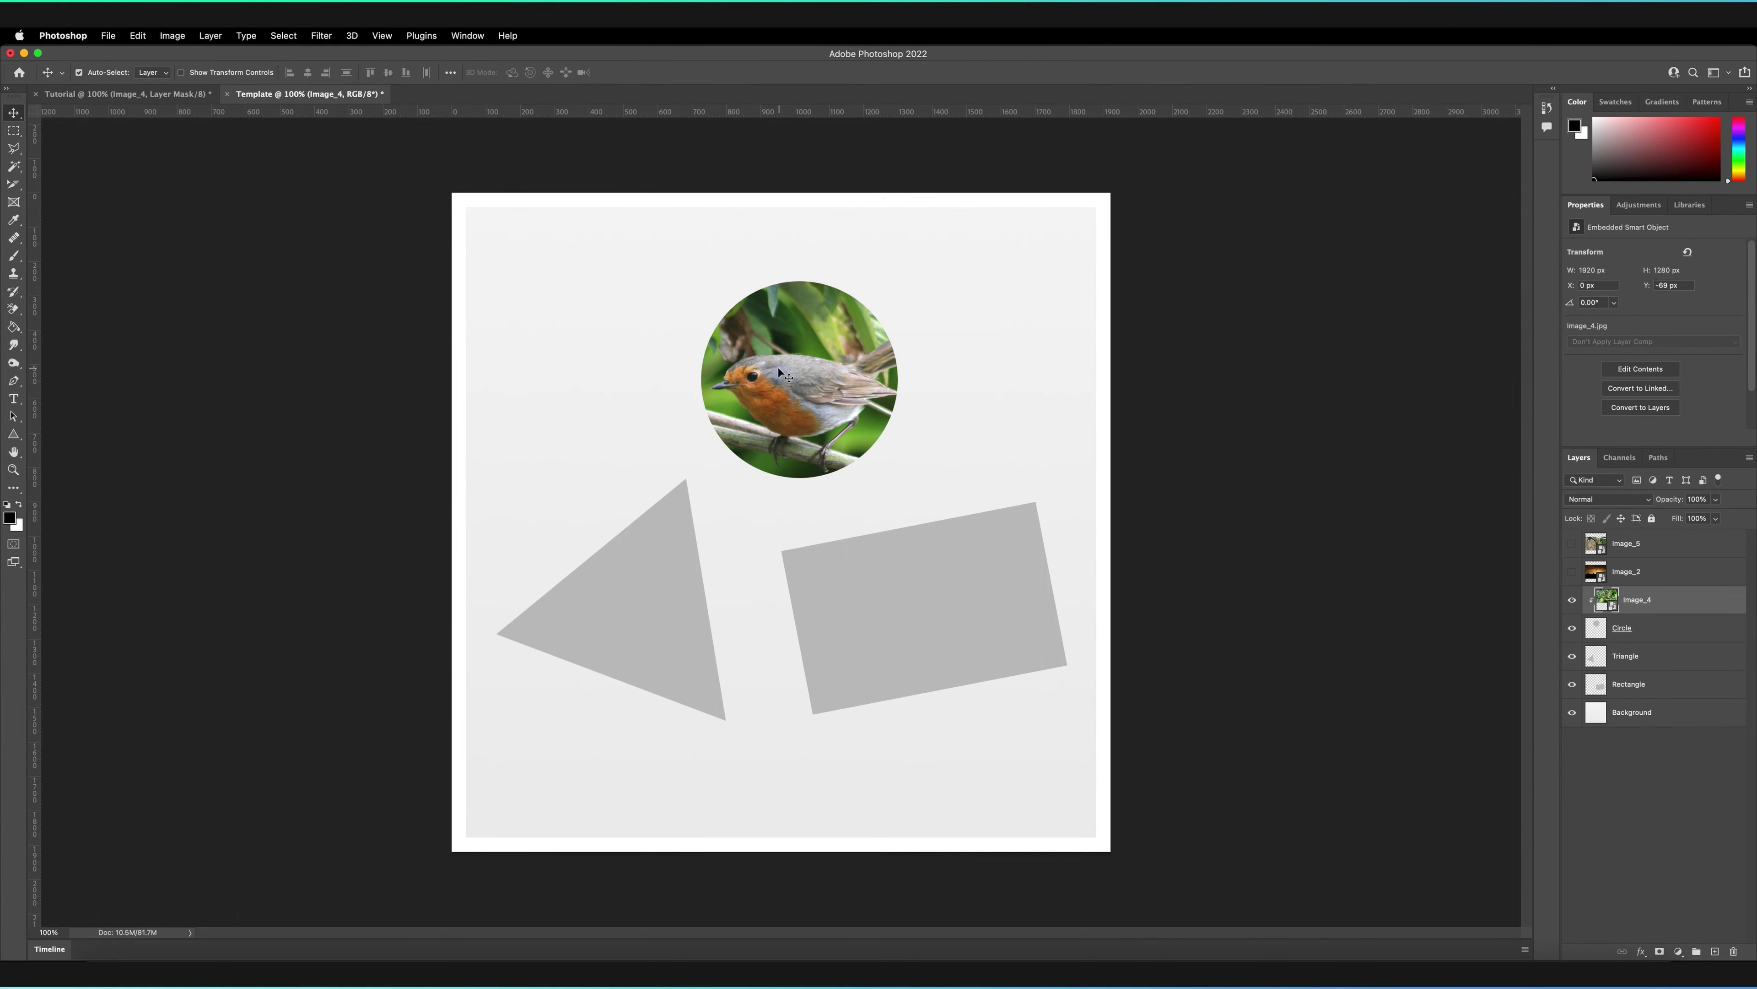
mouse_move(761, 377)
mouse_down()
mouse_move(867, 332)
mouse_move(773, 393)
mouse_move(815, 346)
mouse_move(789, 396)
mouse_up()
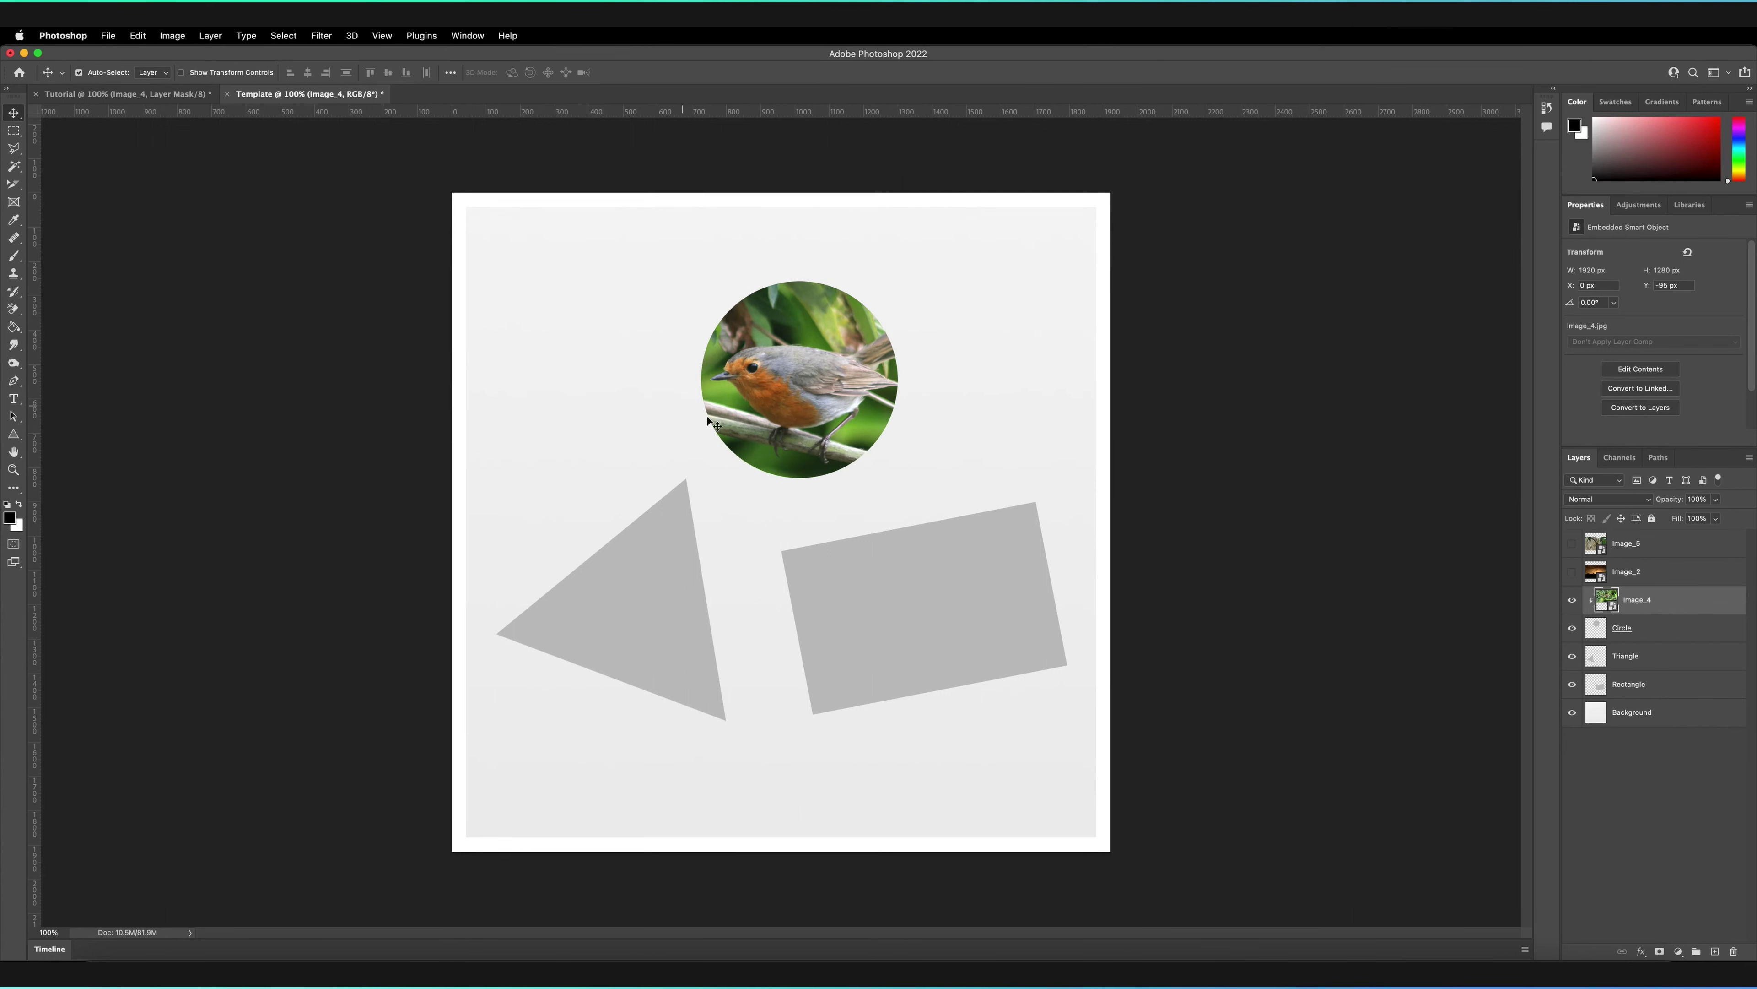
Try to move the circle shape on the canvas with the Circle layer selected, and undo the move.
click(1624, 629)
drag(806, 372, 750, 337)
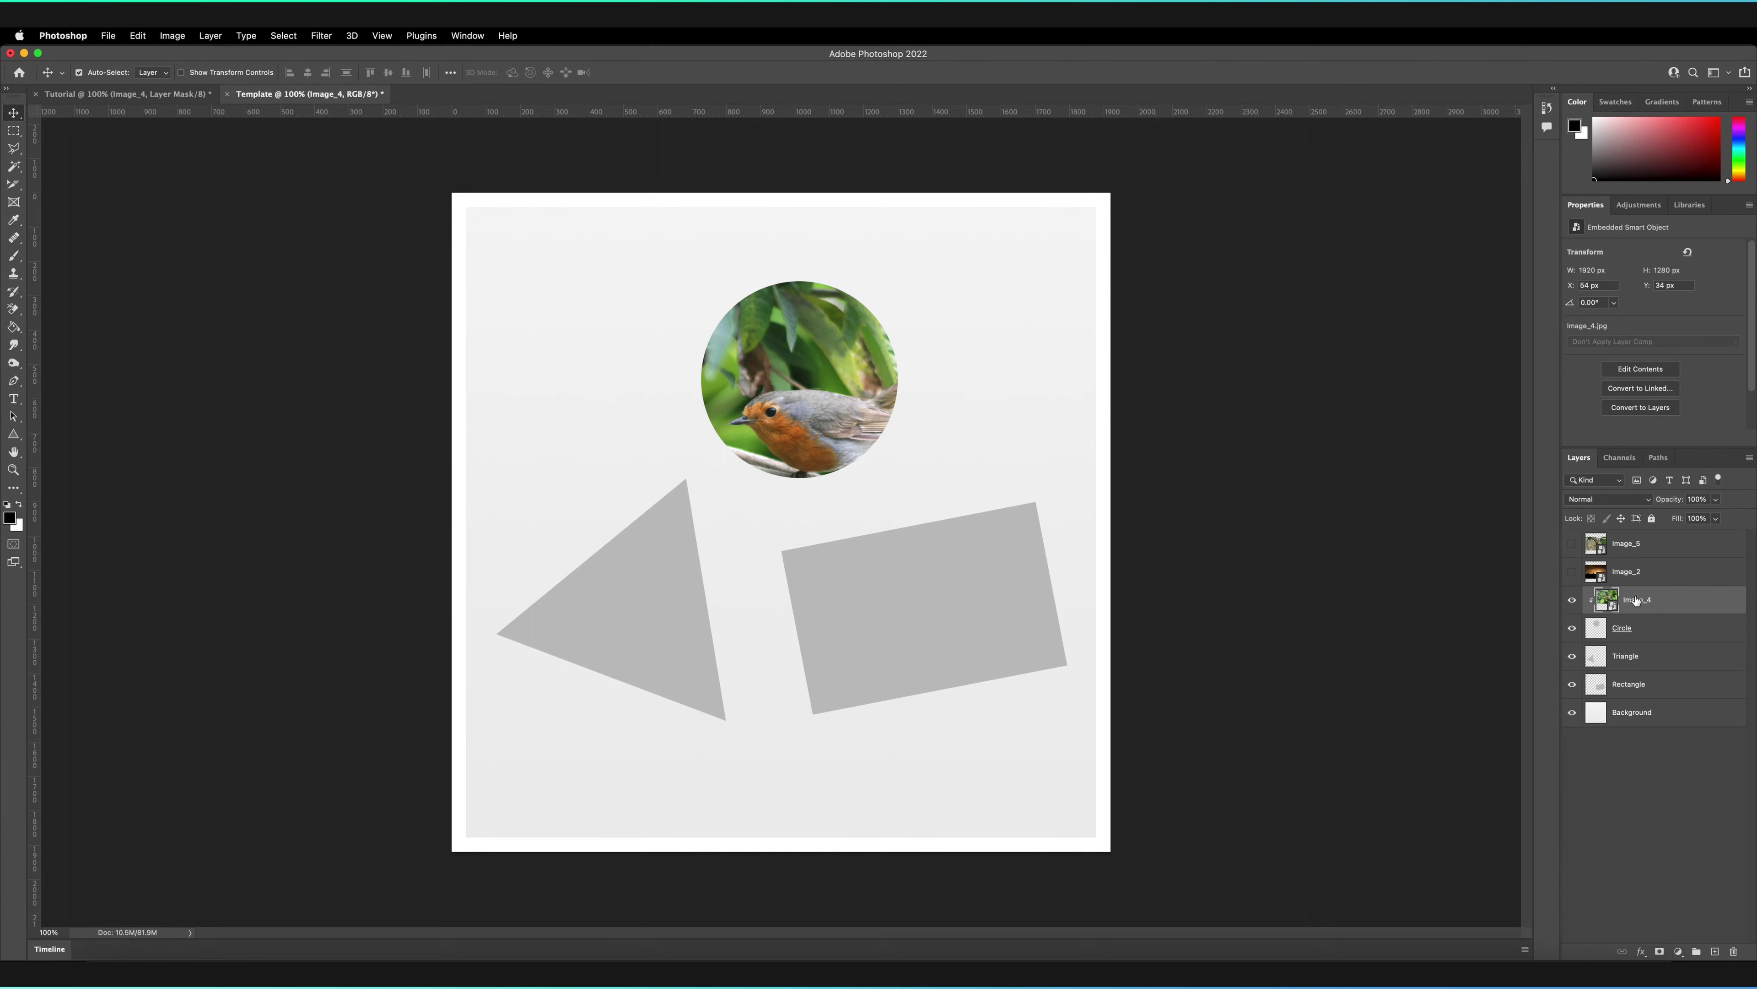
key(super+z)
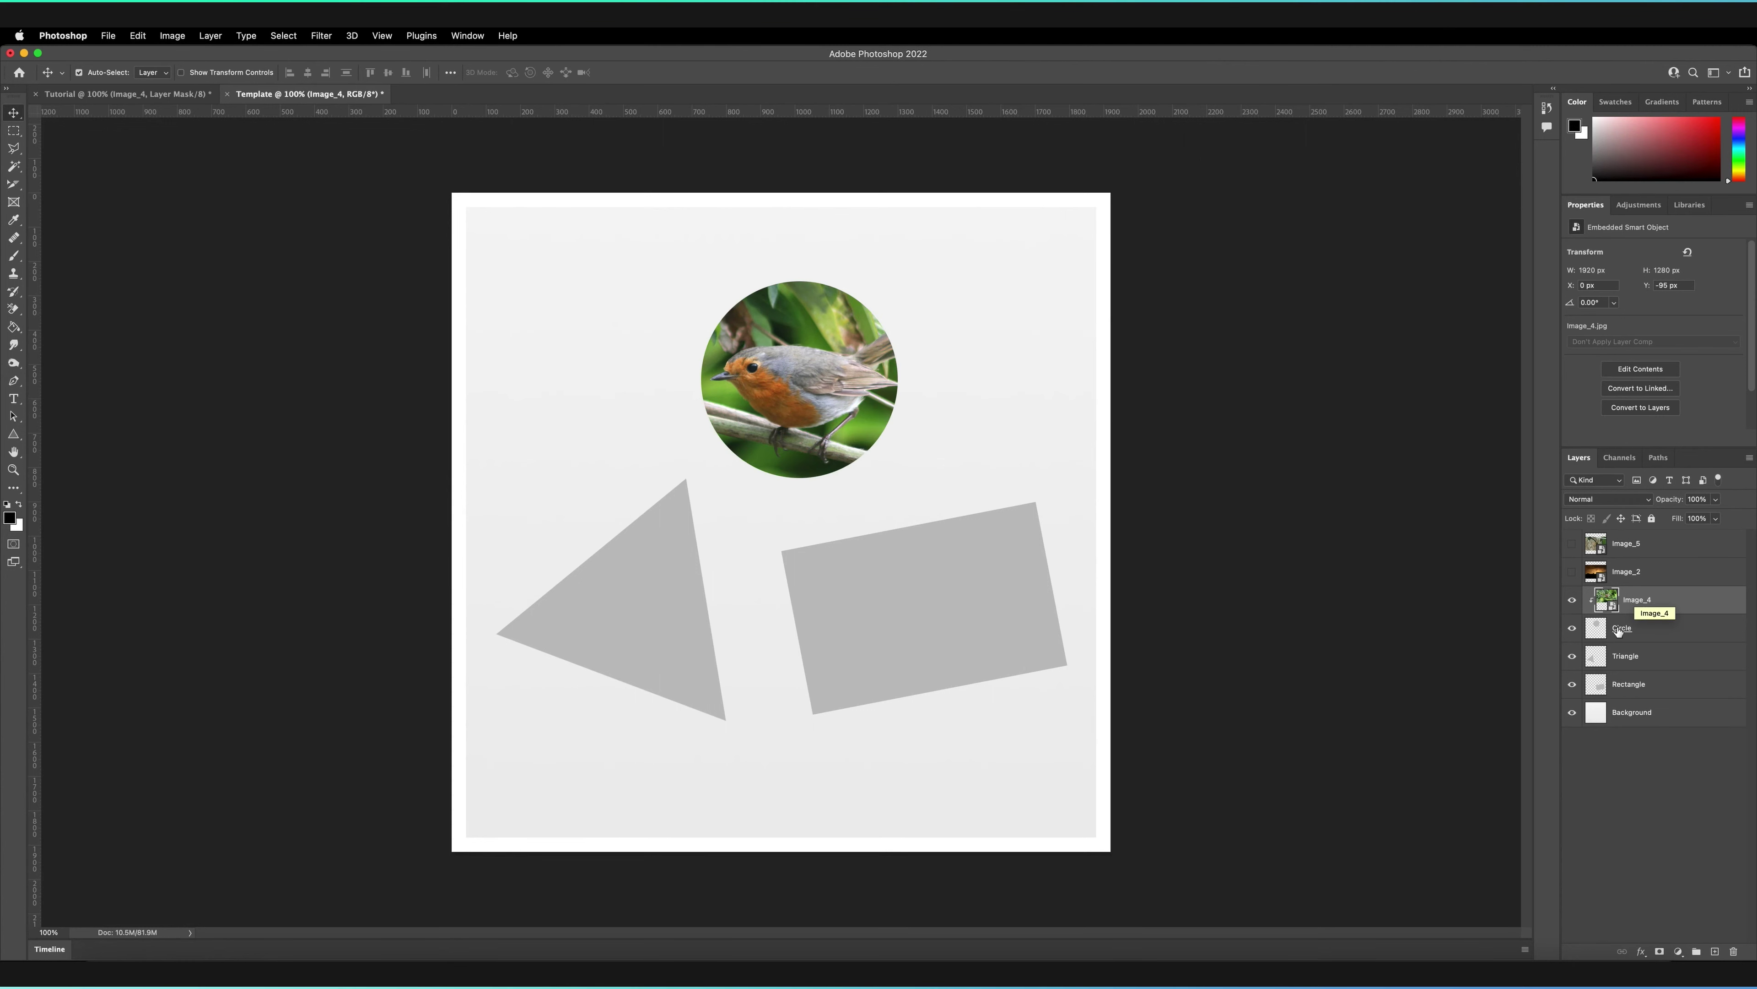
Turn off Auto-Select for the Move tool and try moving the circle with the Circle layer selected.
click(1630, 628)
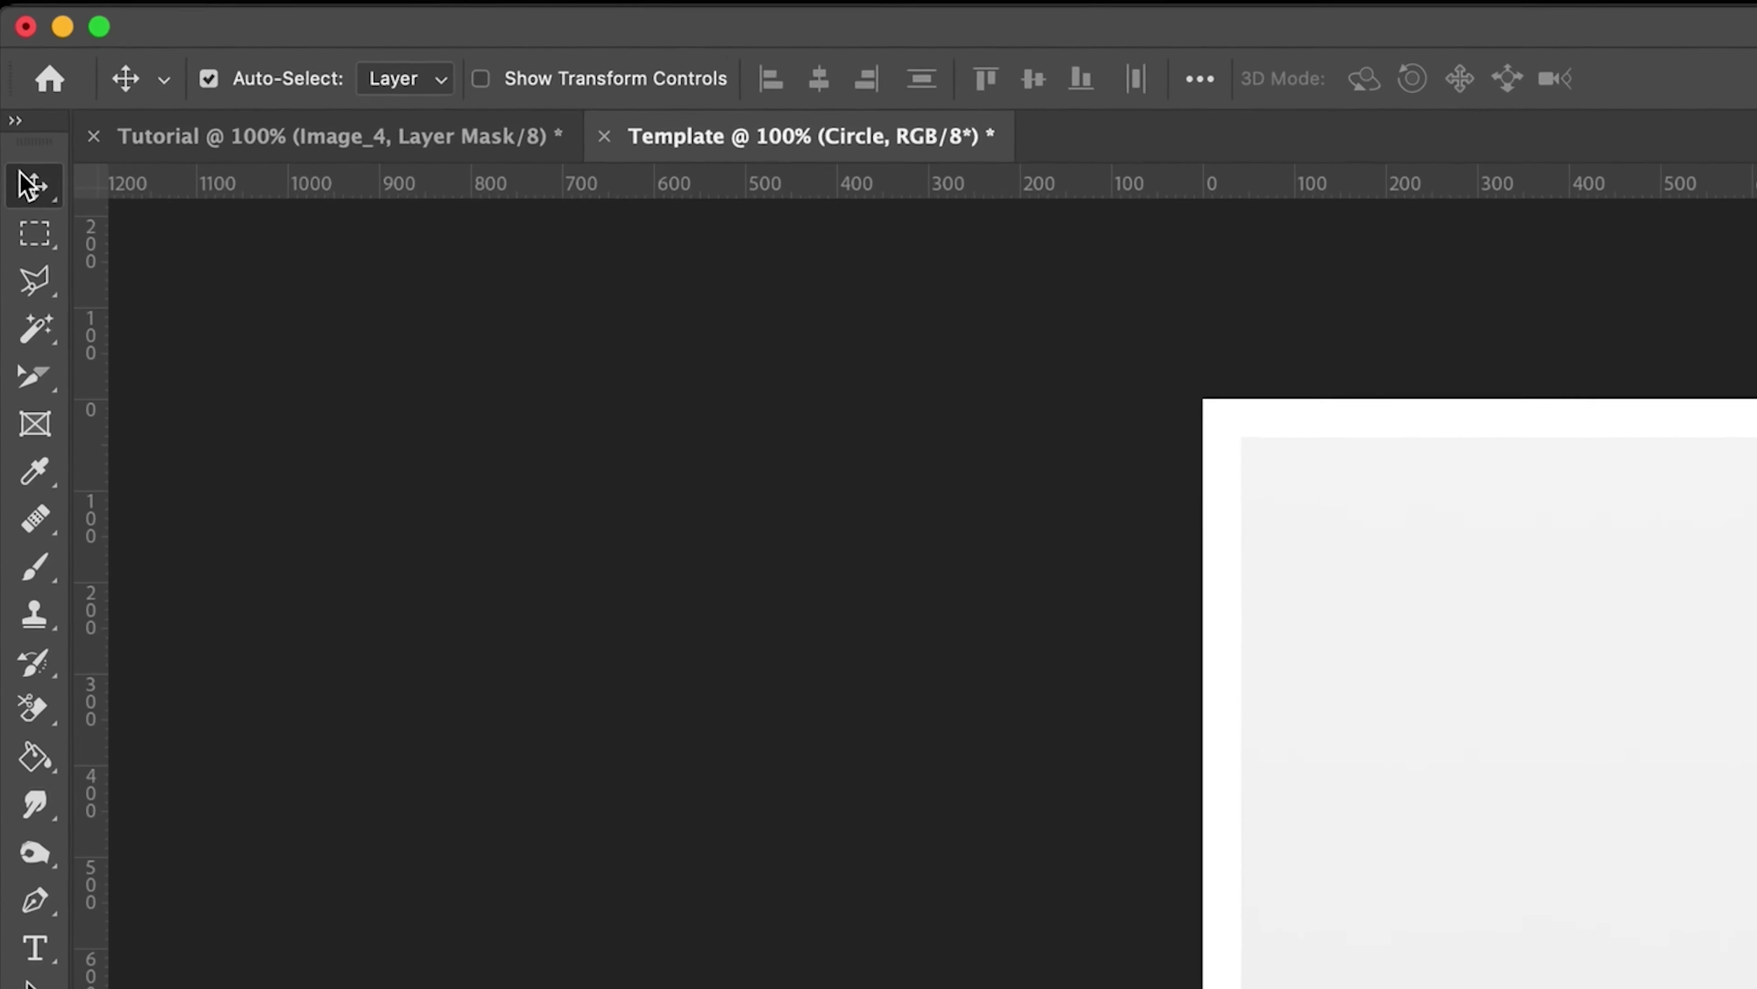
mouse_move(32, 204)
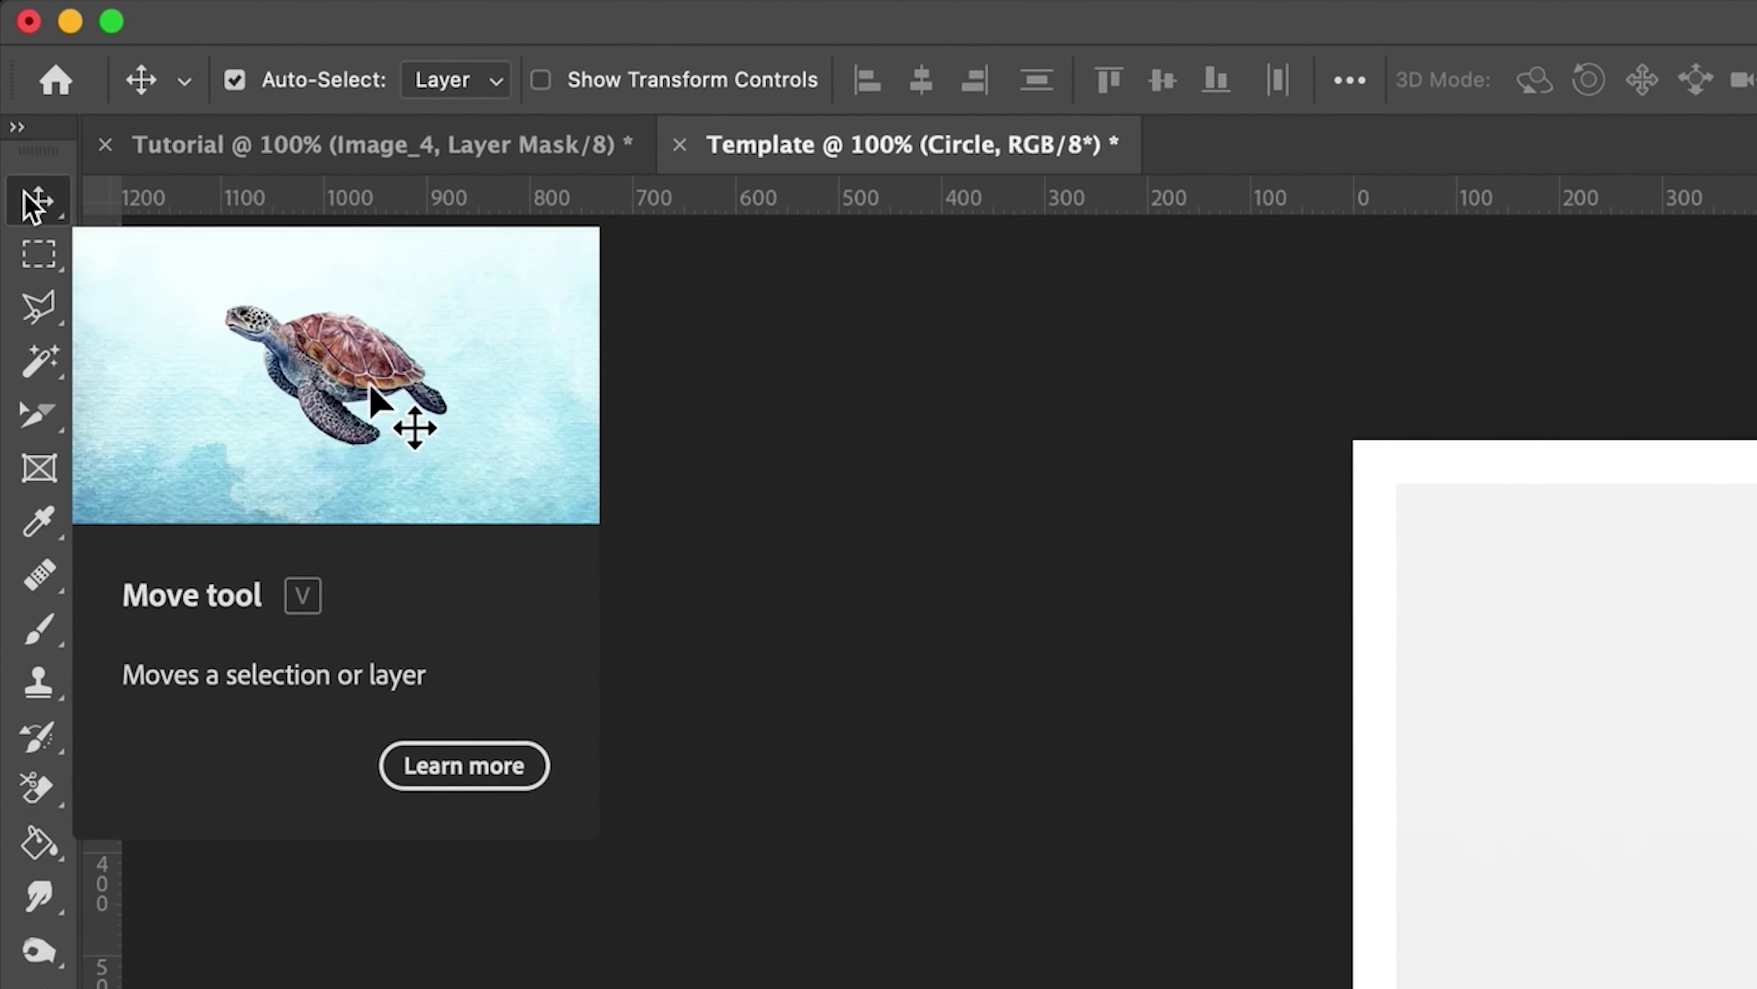
click(235, 78)
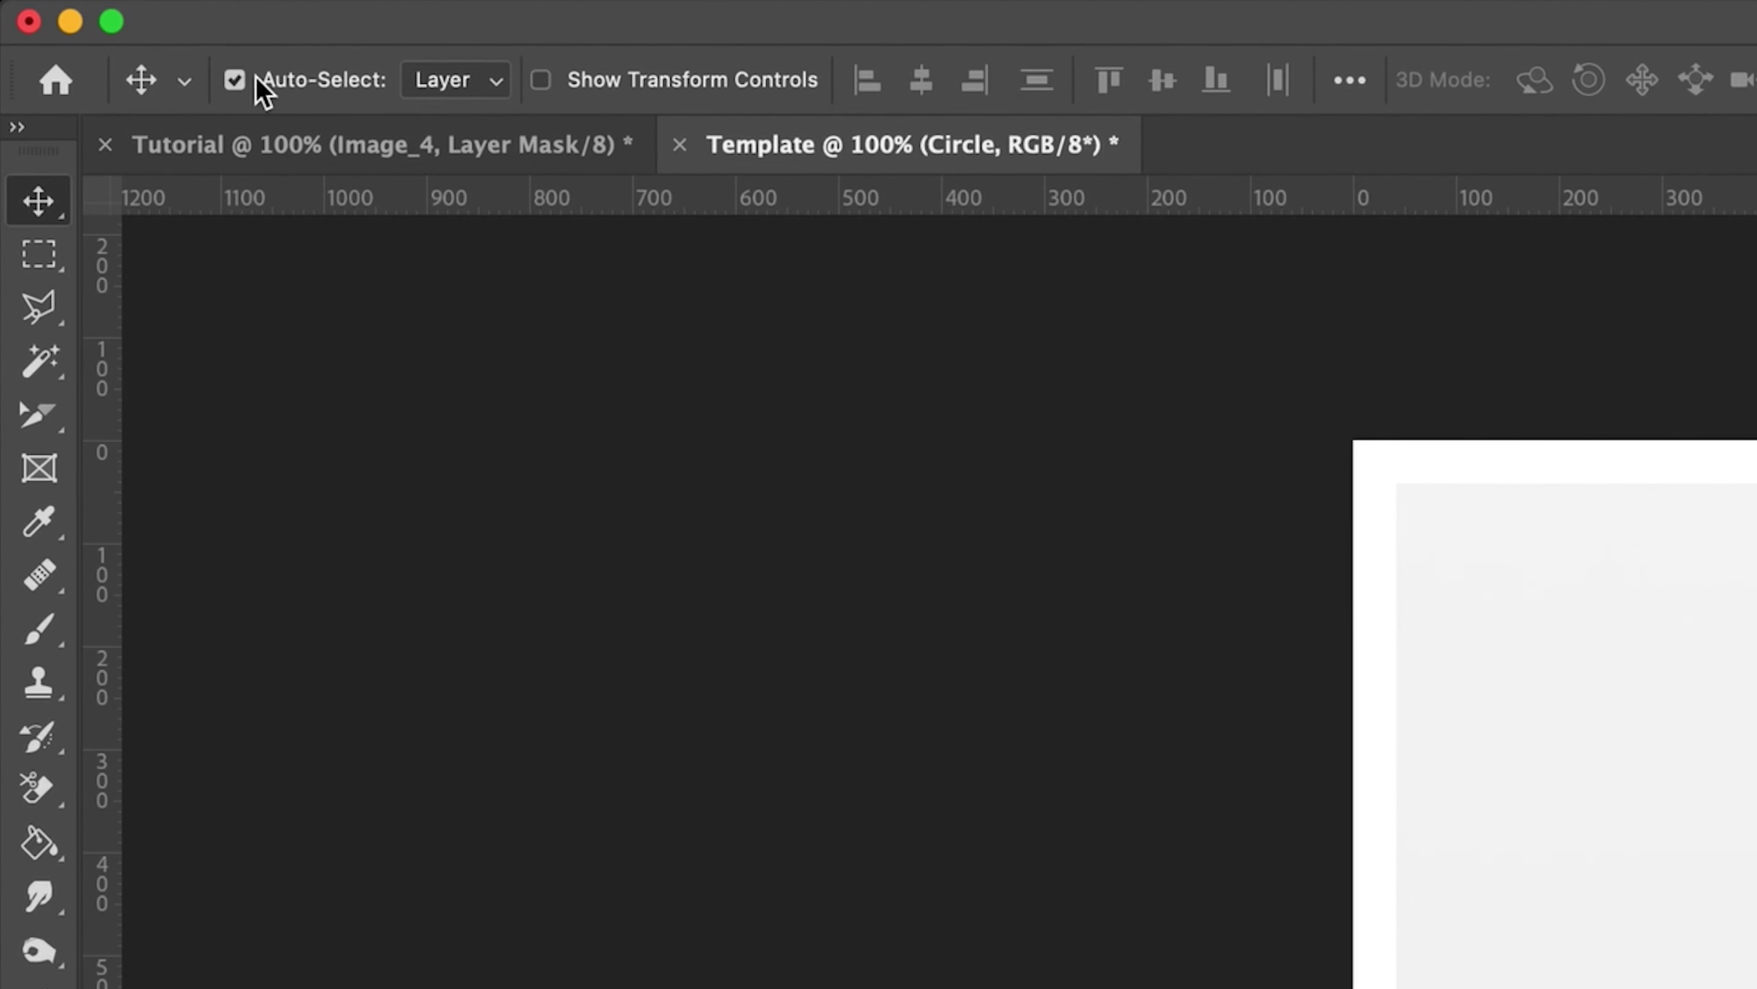
click(235, 79)
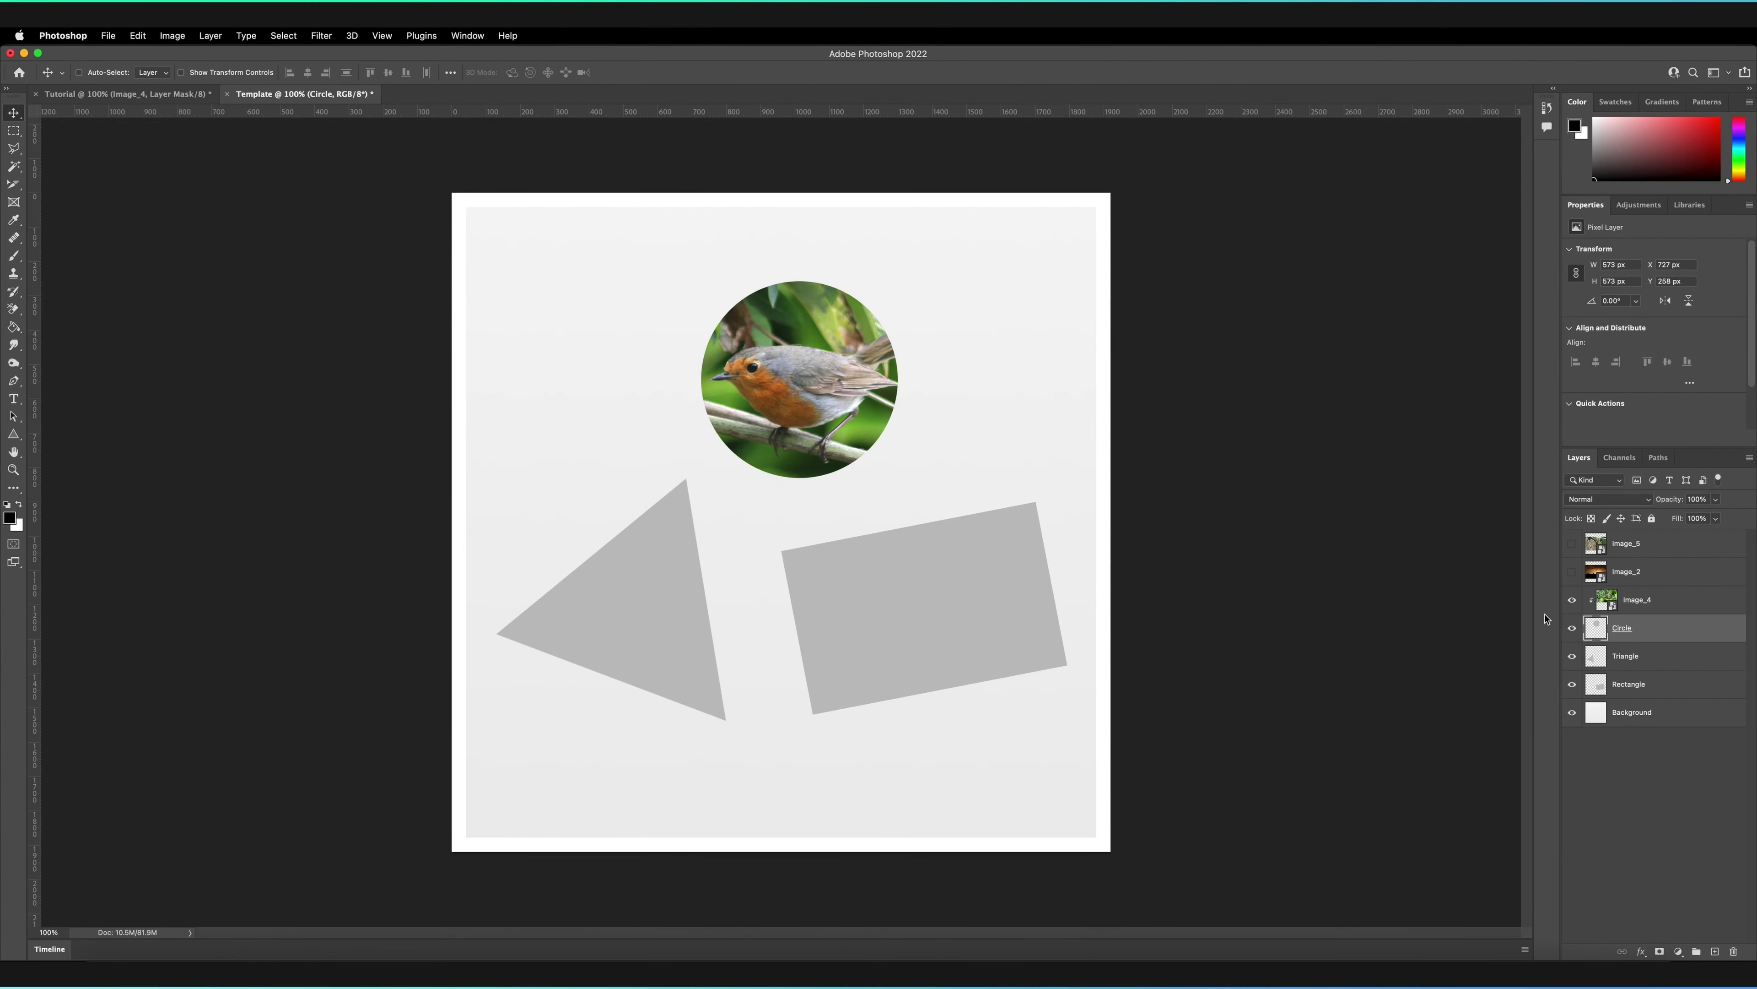
drag(759, 374, 764, 420)
Turn Auto-Select back on and shift the circle and its clipped Image_4 slightly to the right.
key(super)
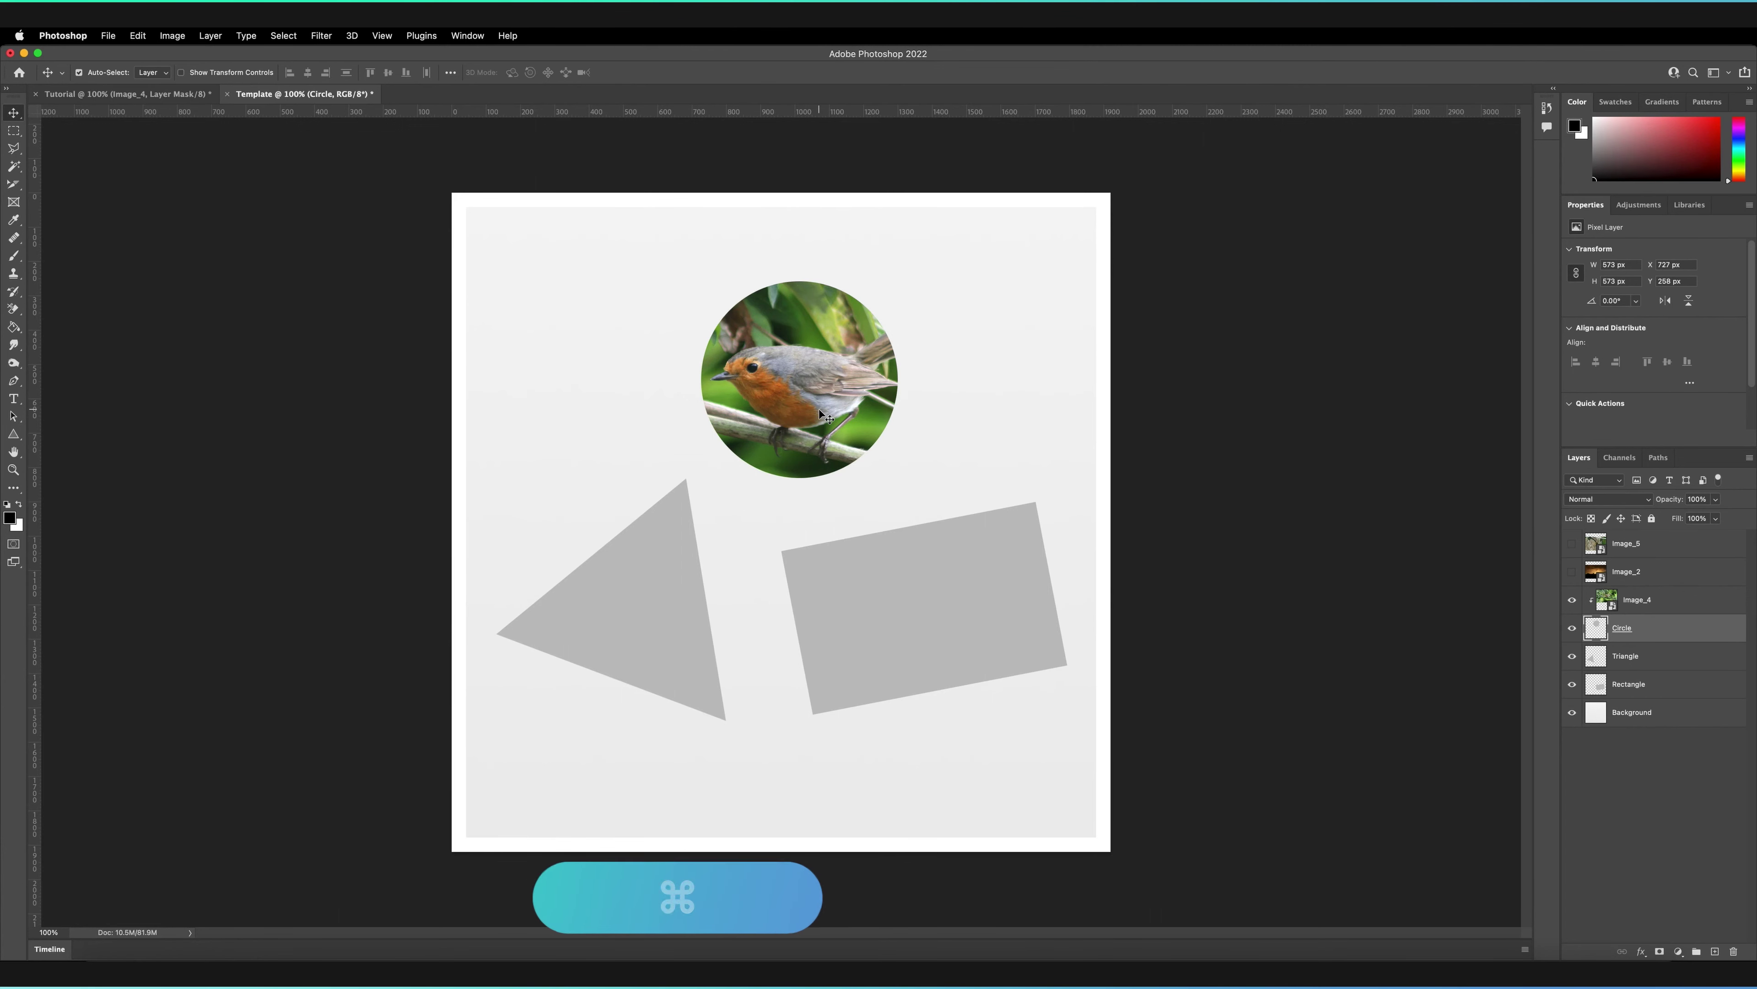
click(80, 72)
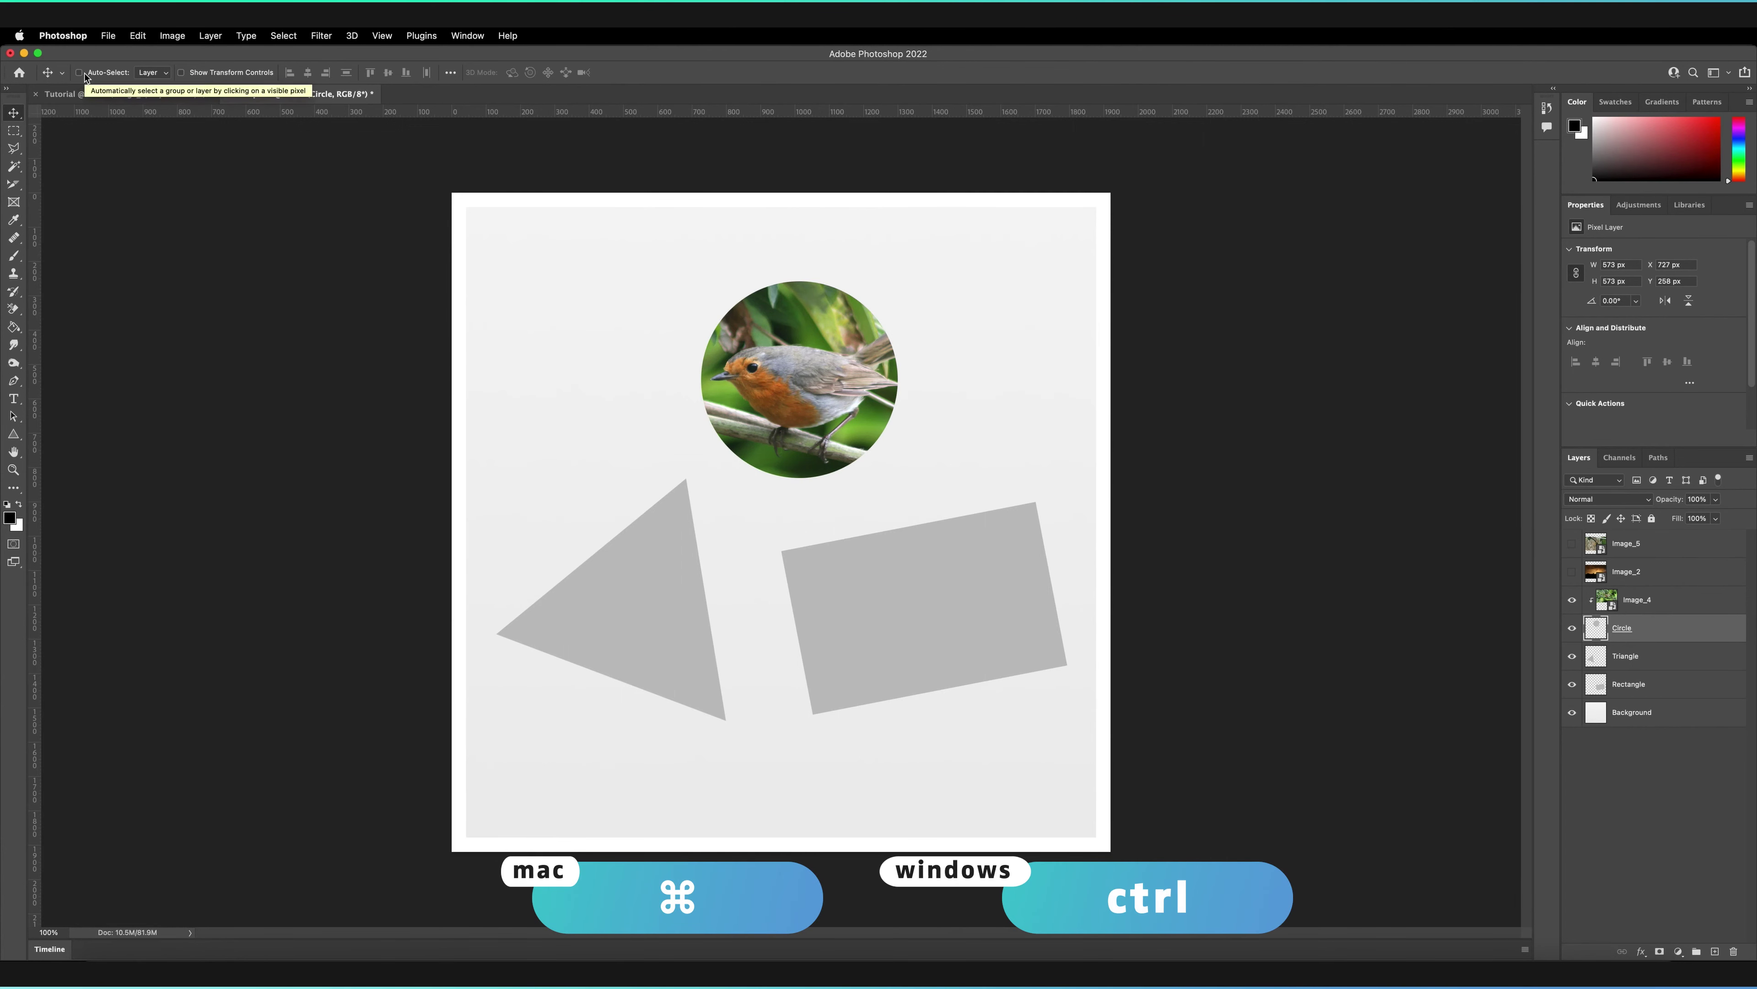
mouse_move(822, 404)
mouse_down()
mouse_move(841, 443)
mouse_move(822, 393)
mouse_move(839, 396)
mouse_up()
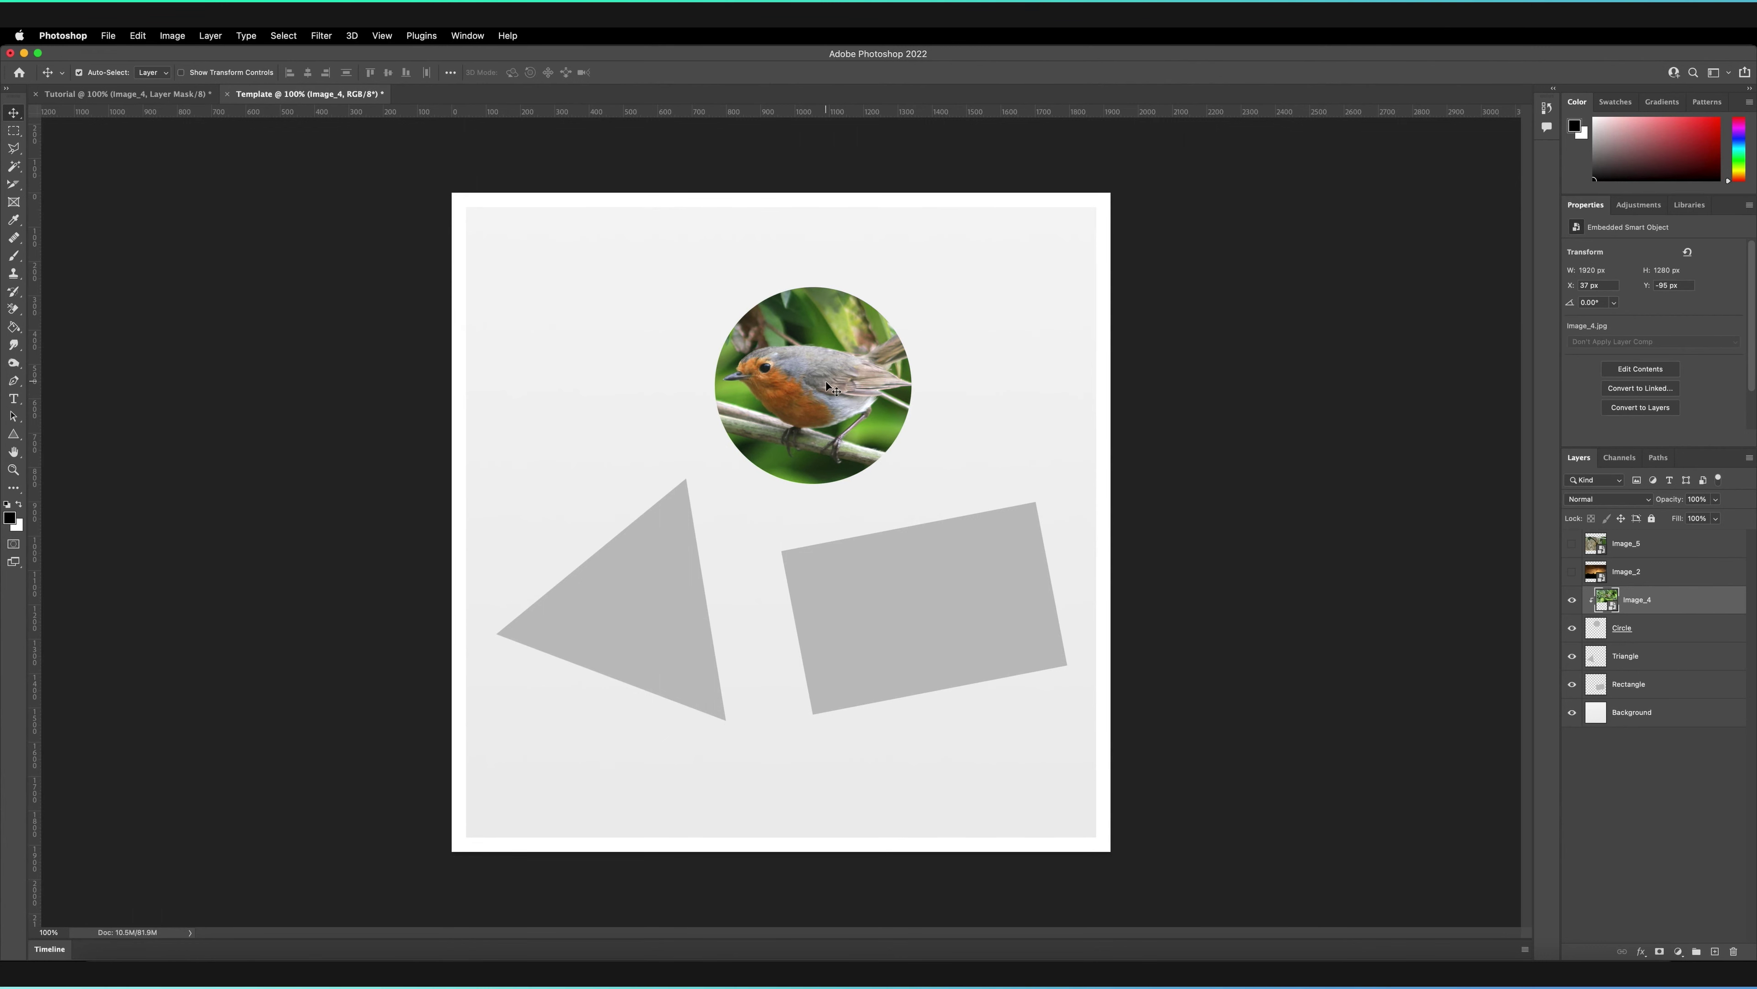
Shrink Image_4 to about 1389 px wide and reposition it so the robin sits inside the circle.
key(super+t)
drag(796, 597, 796, 470)
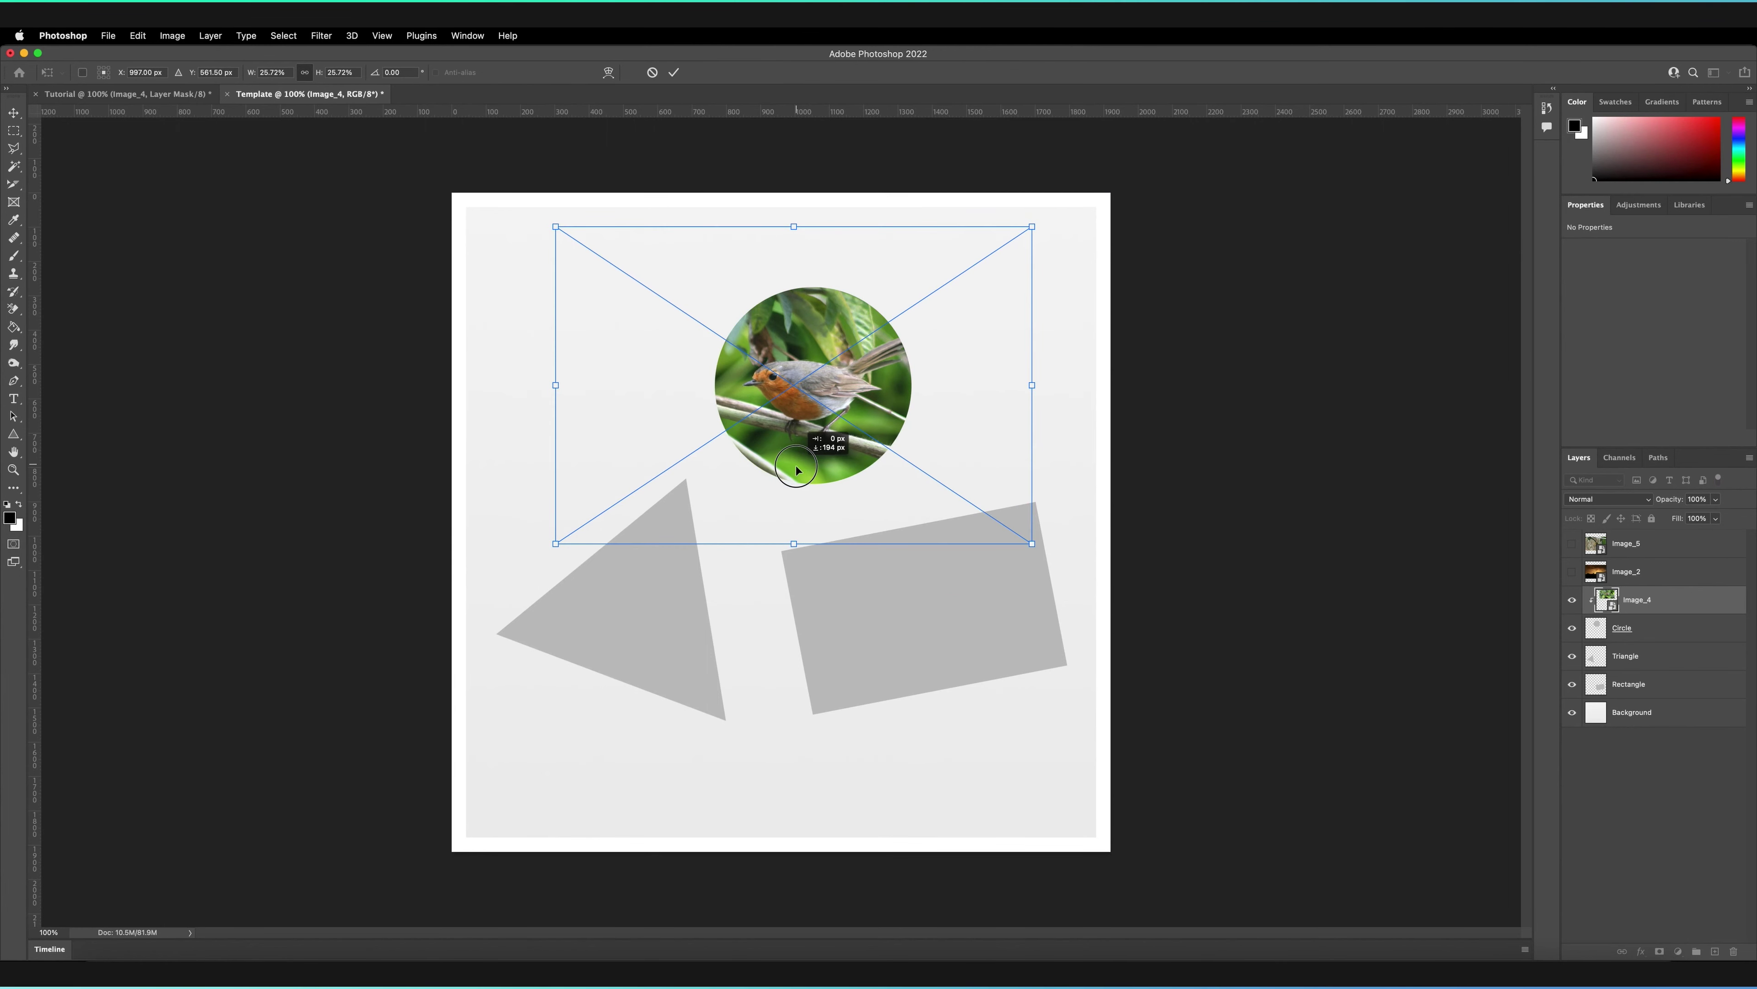
key(Return)
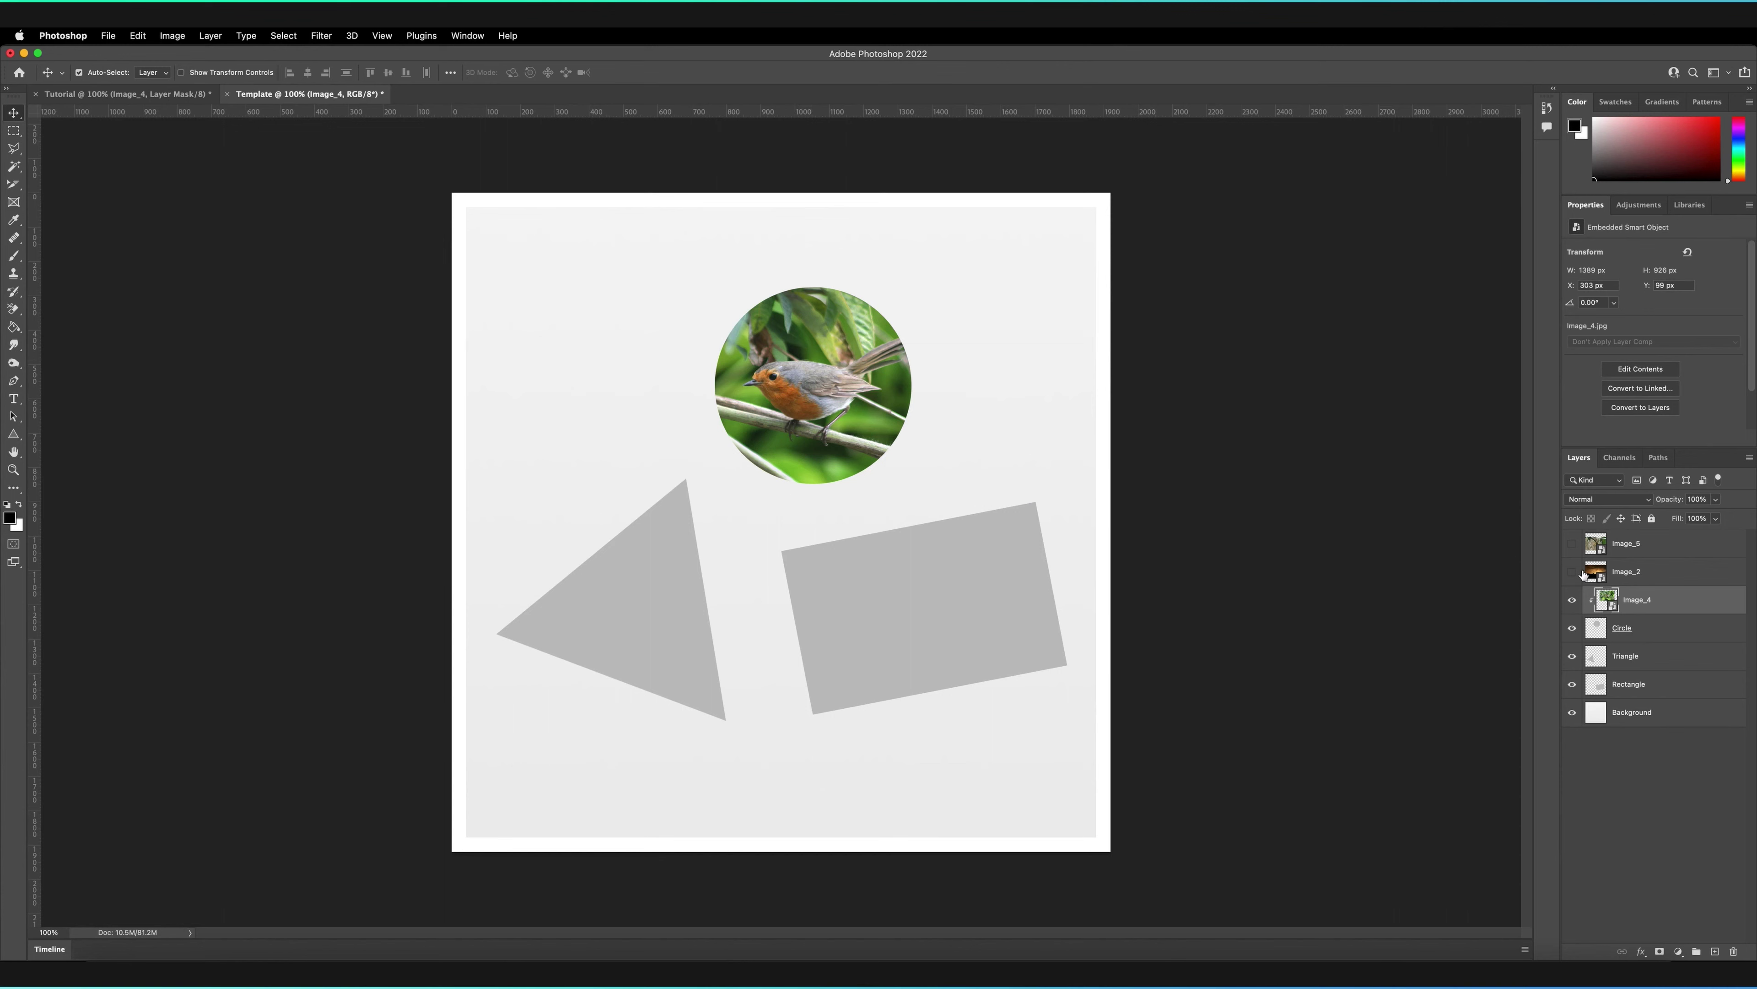
Show Image_5 with the wasp over the triangle, and clip it to the Triangle layer directly beneath it.
click(1572, 543)
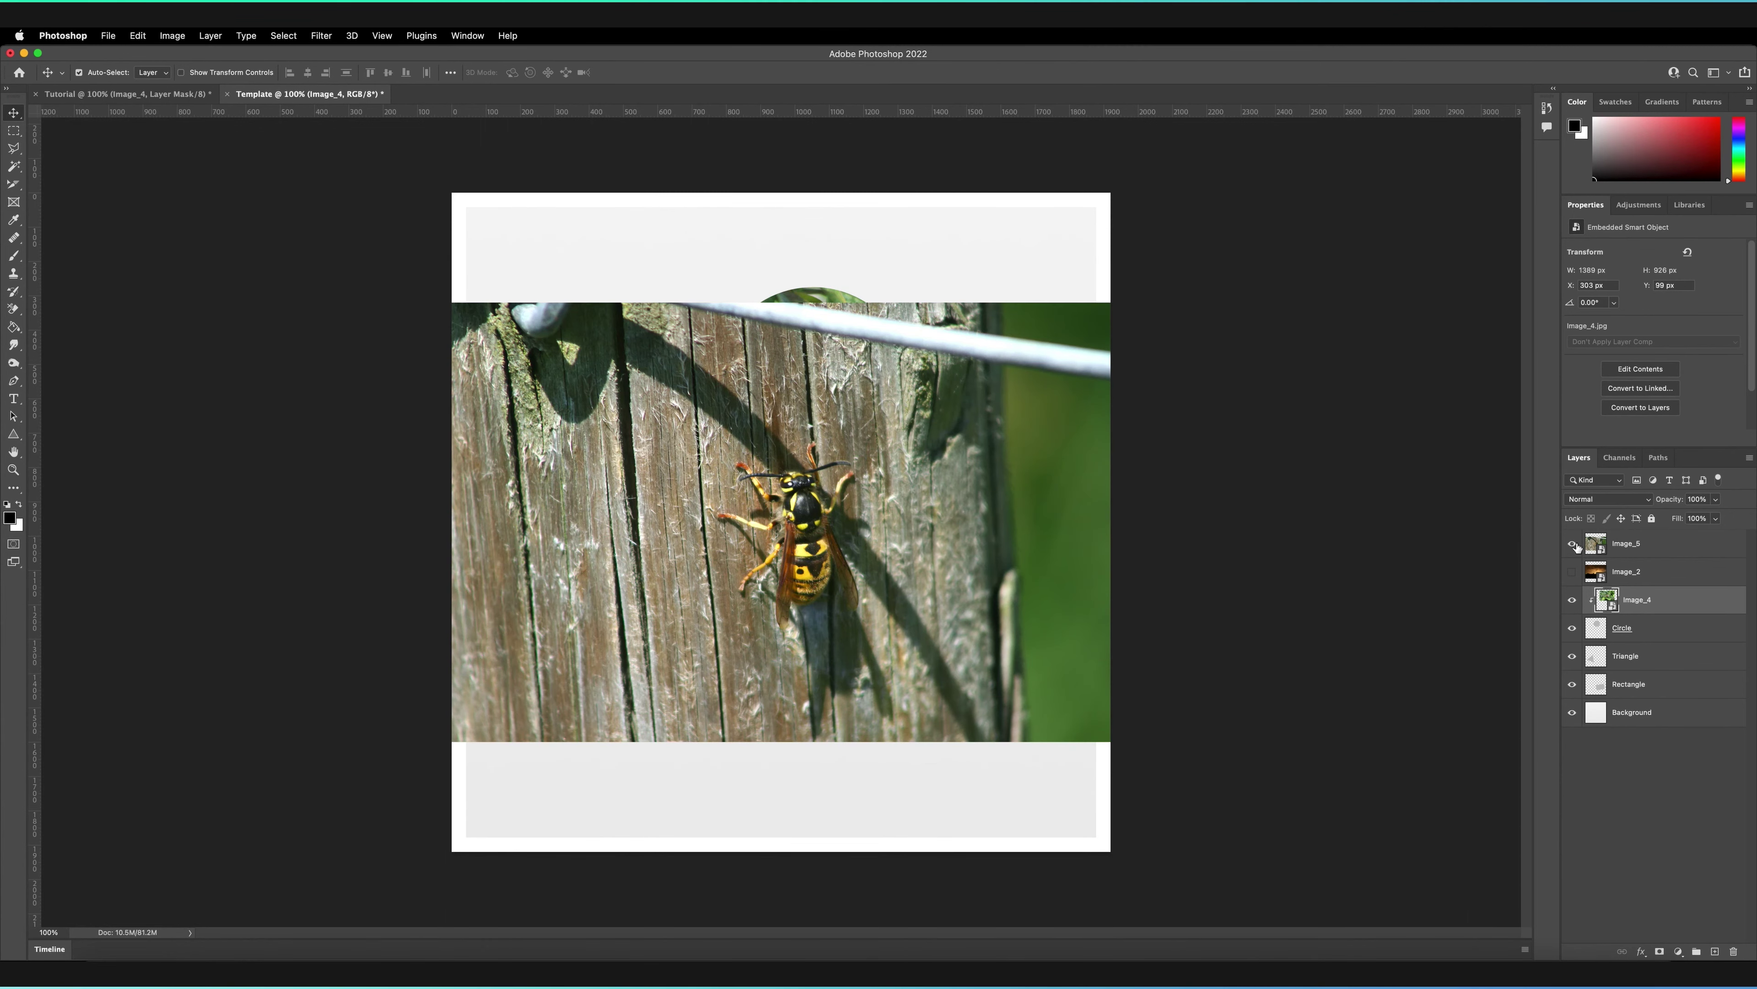
drag(802, 516, 631, 568)
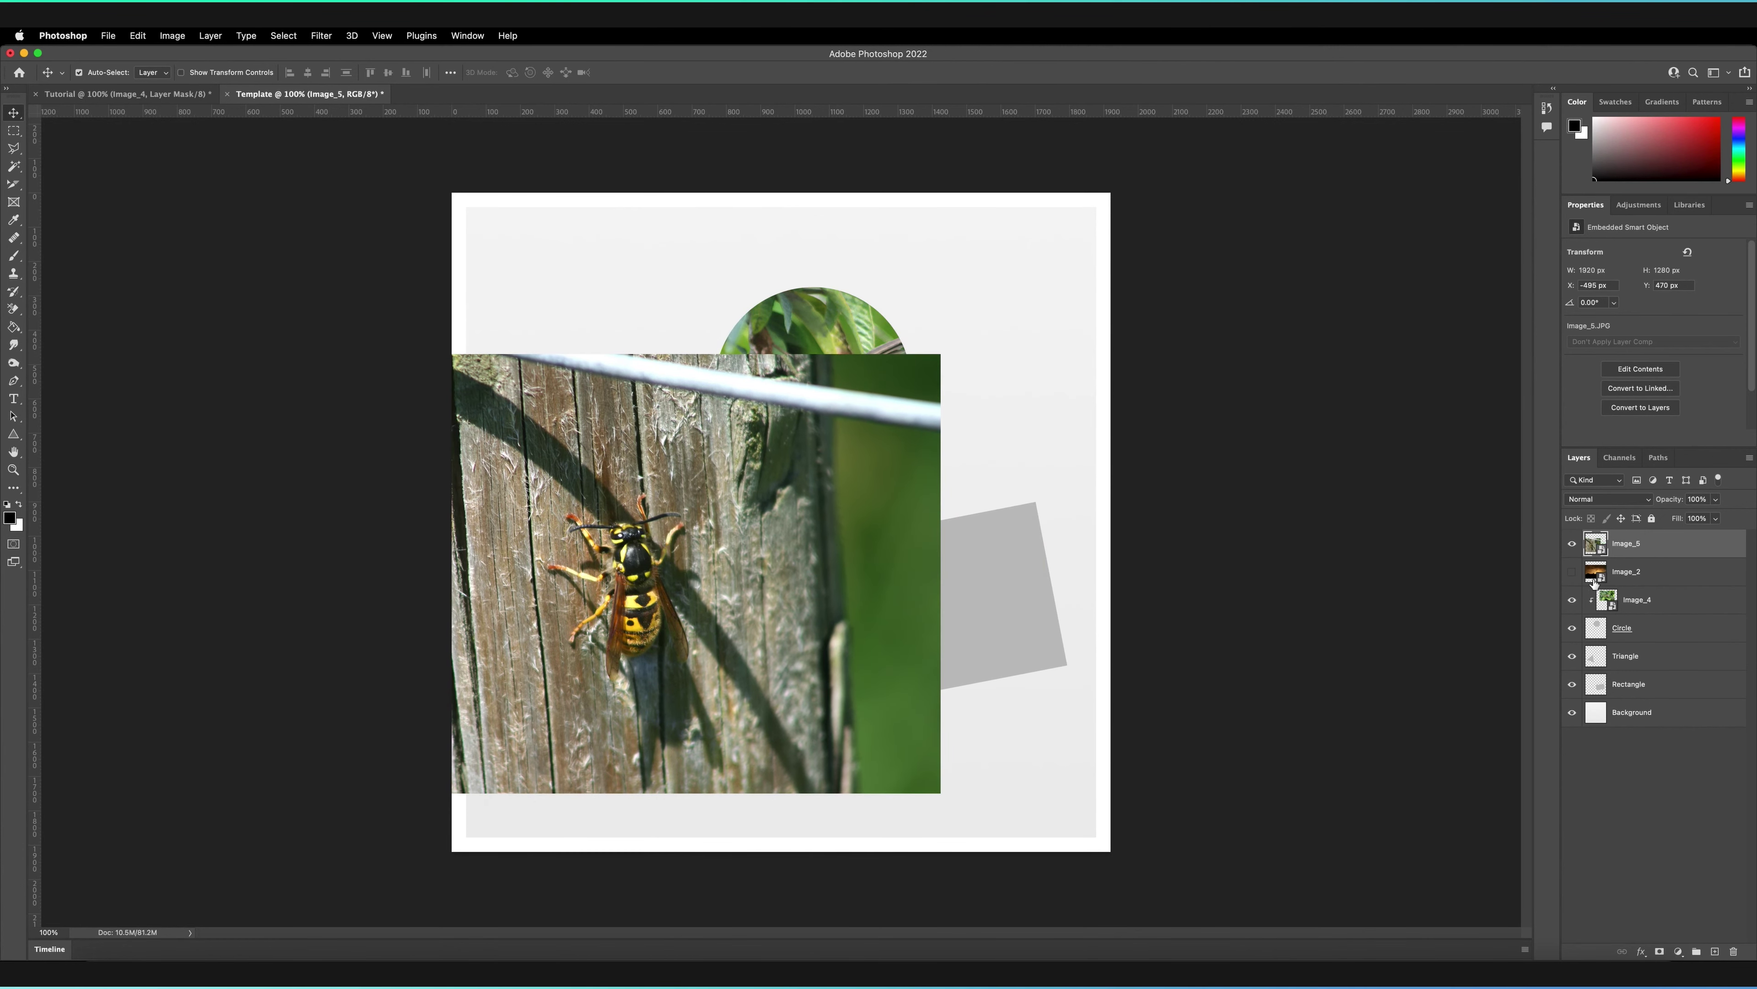
click(1646, 543)
drag(1646, 543, 1670, 643)
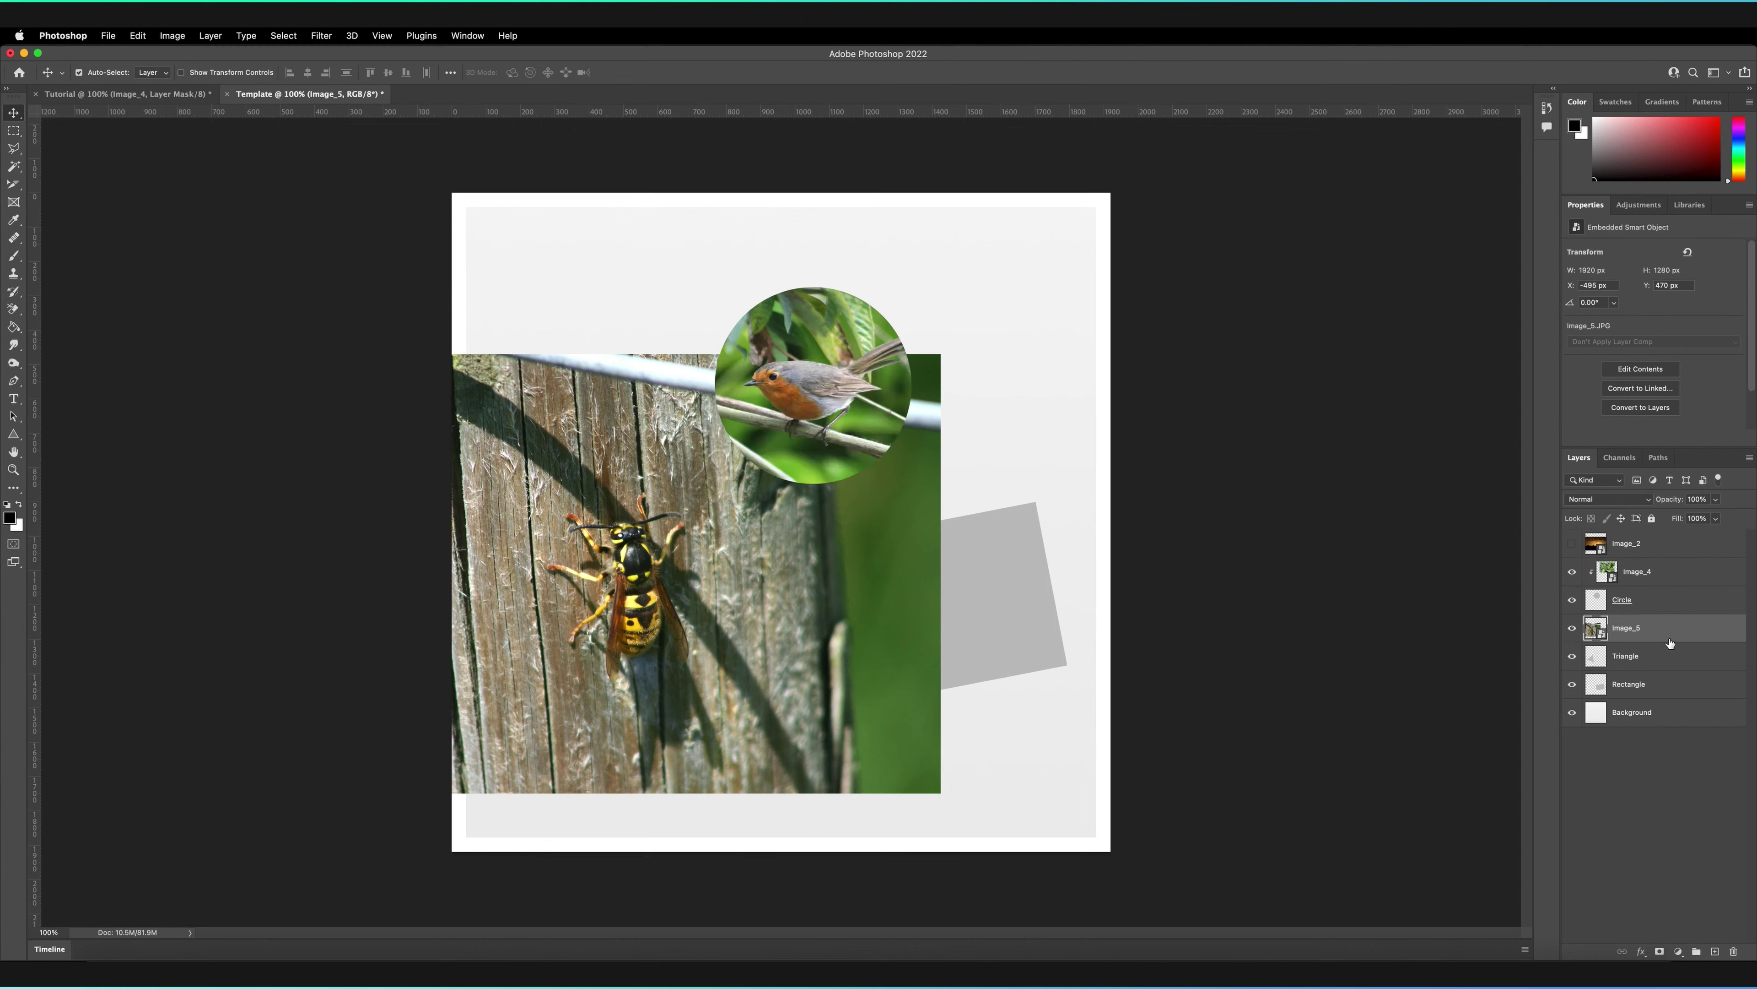
alt+click(1636, 636)
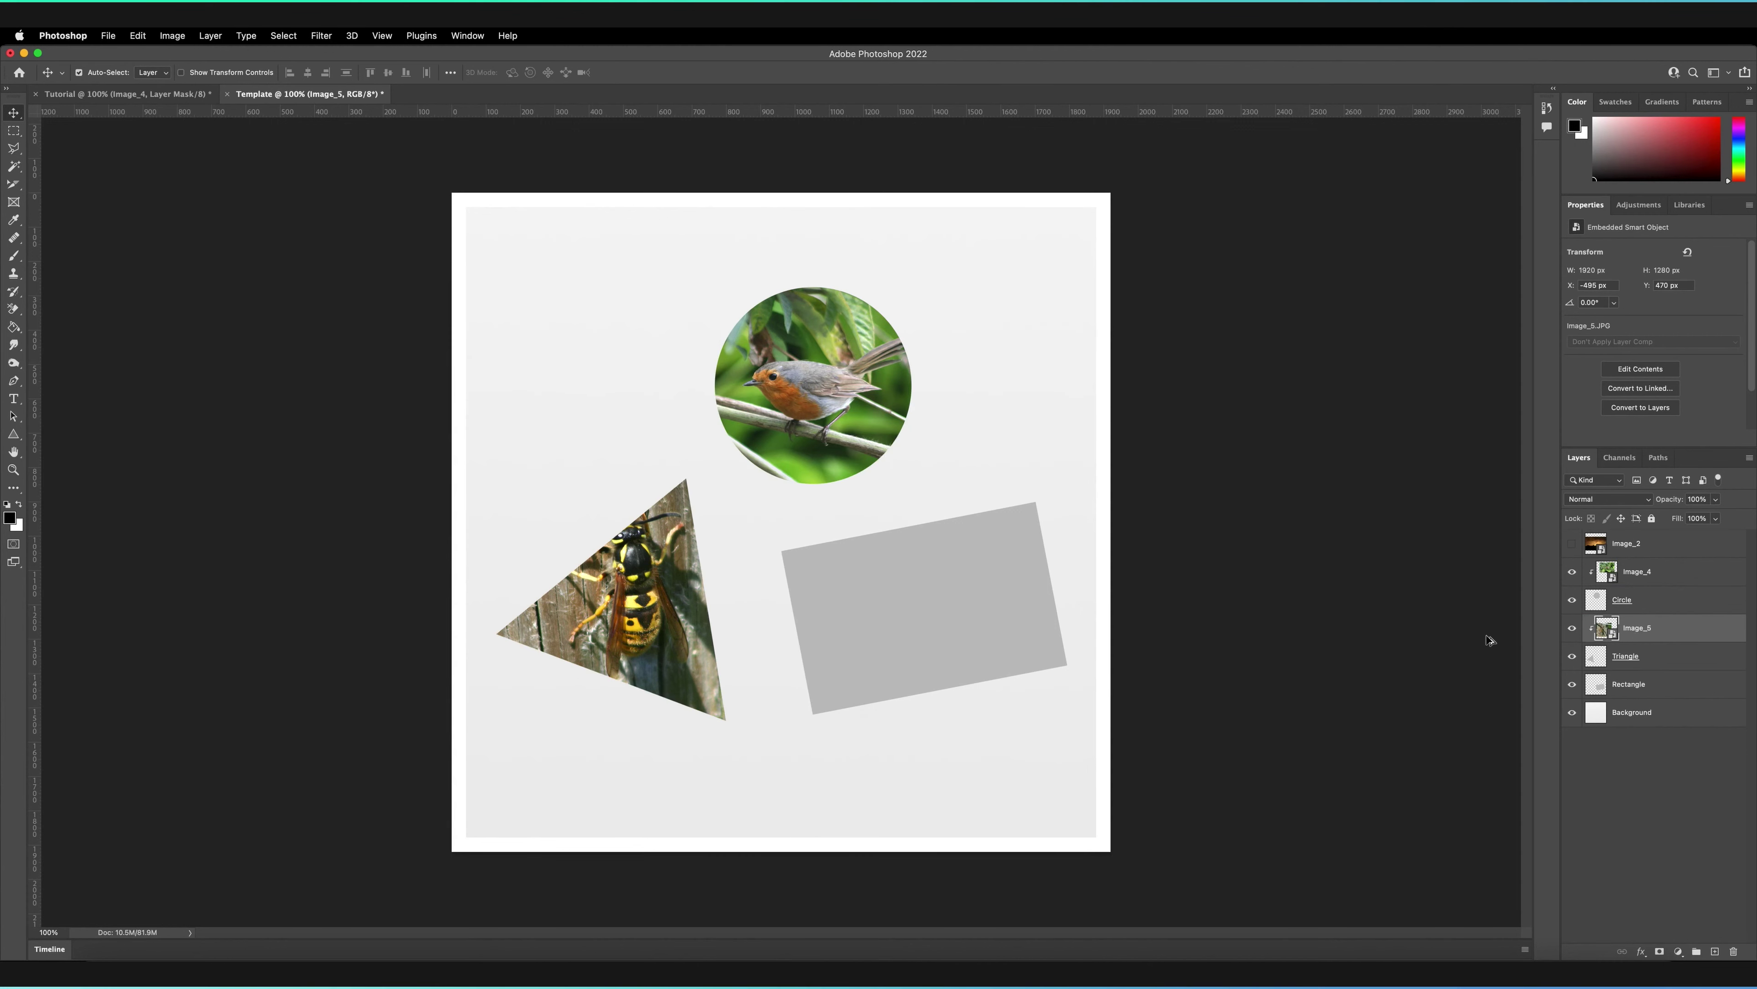
Shrink Image_5 to about 1334 × 890 px and reposition it so the wasp fits inside the triangle.
key(super+t)
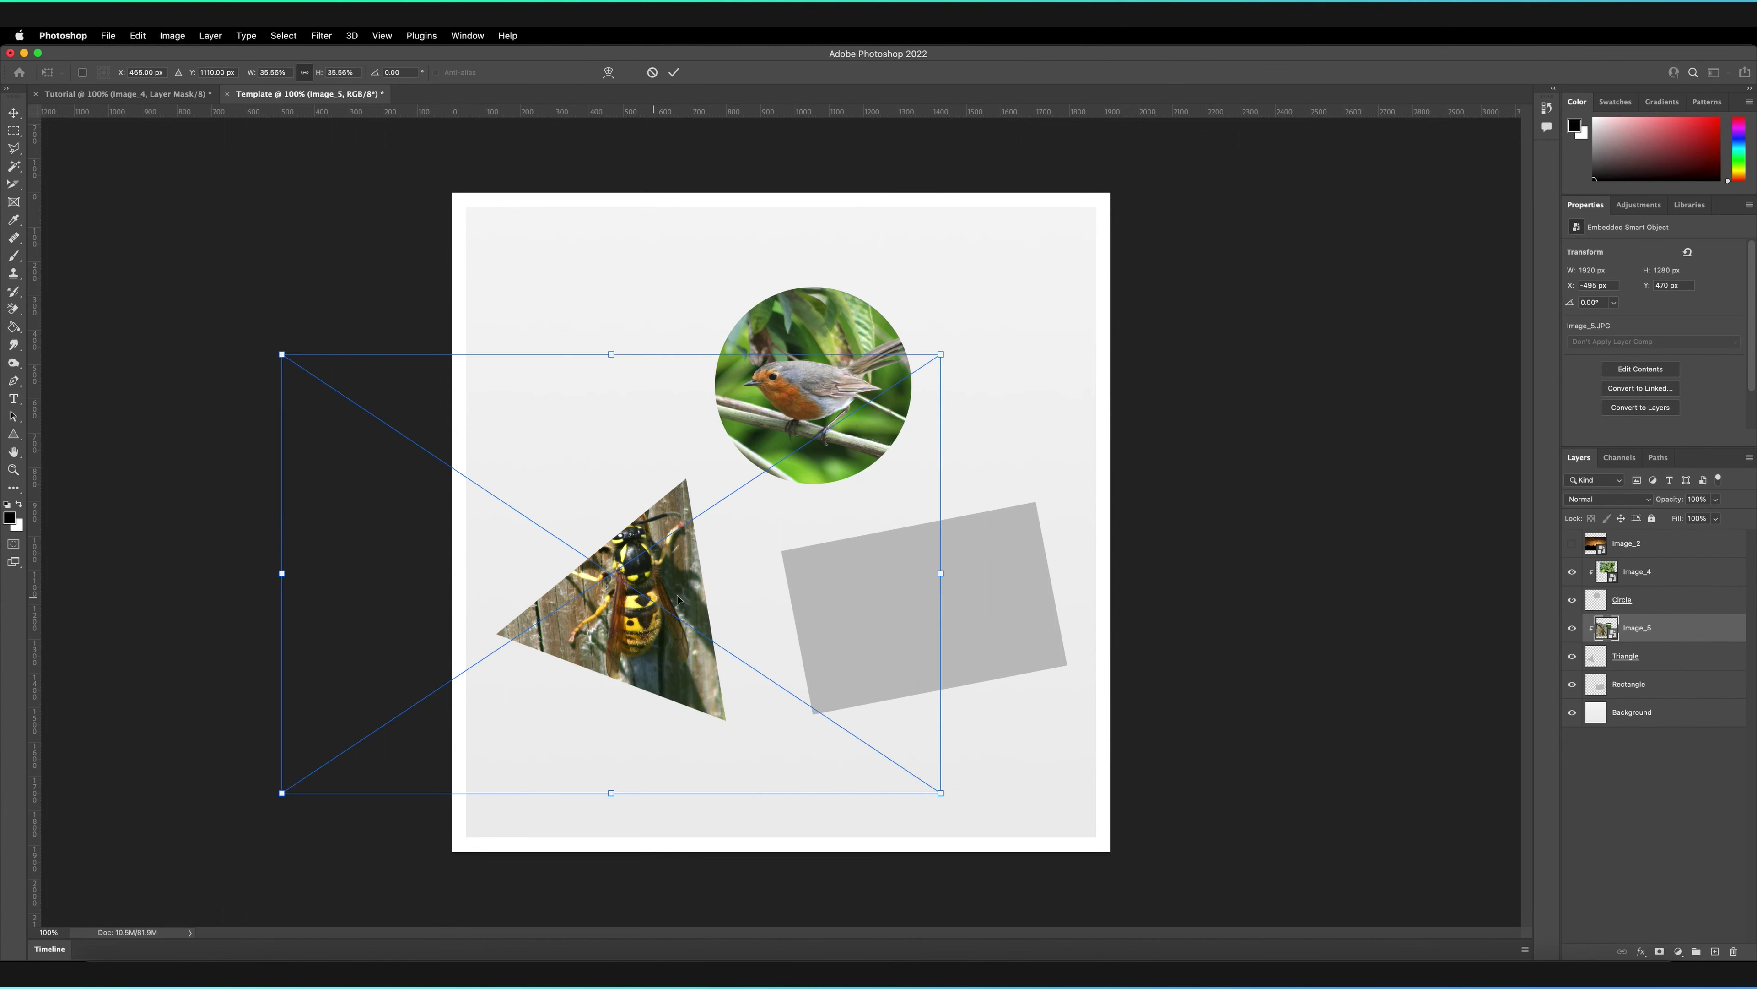
drag(942, 572, 804, 614)
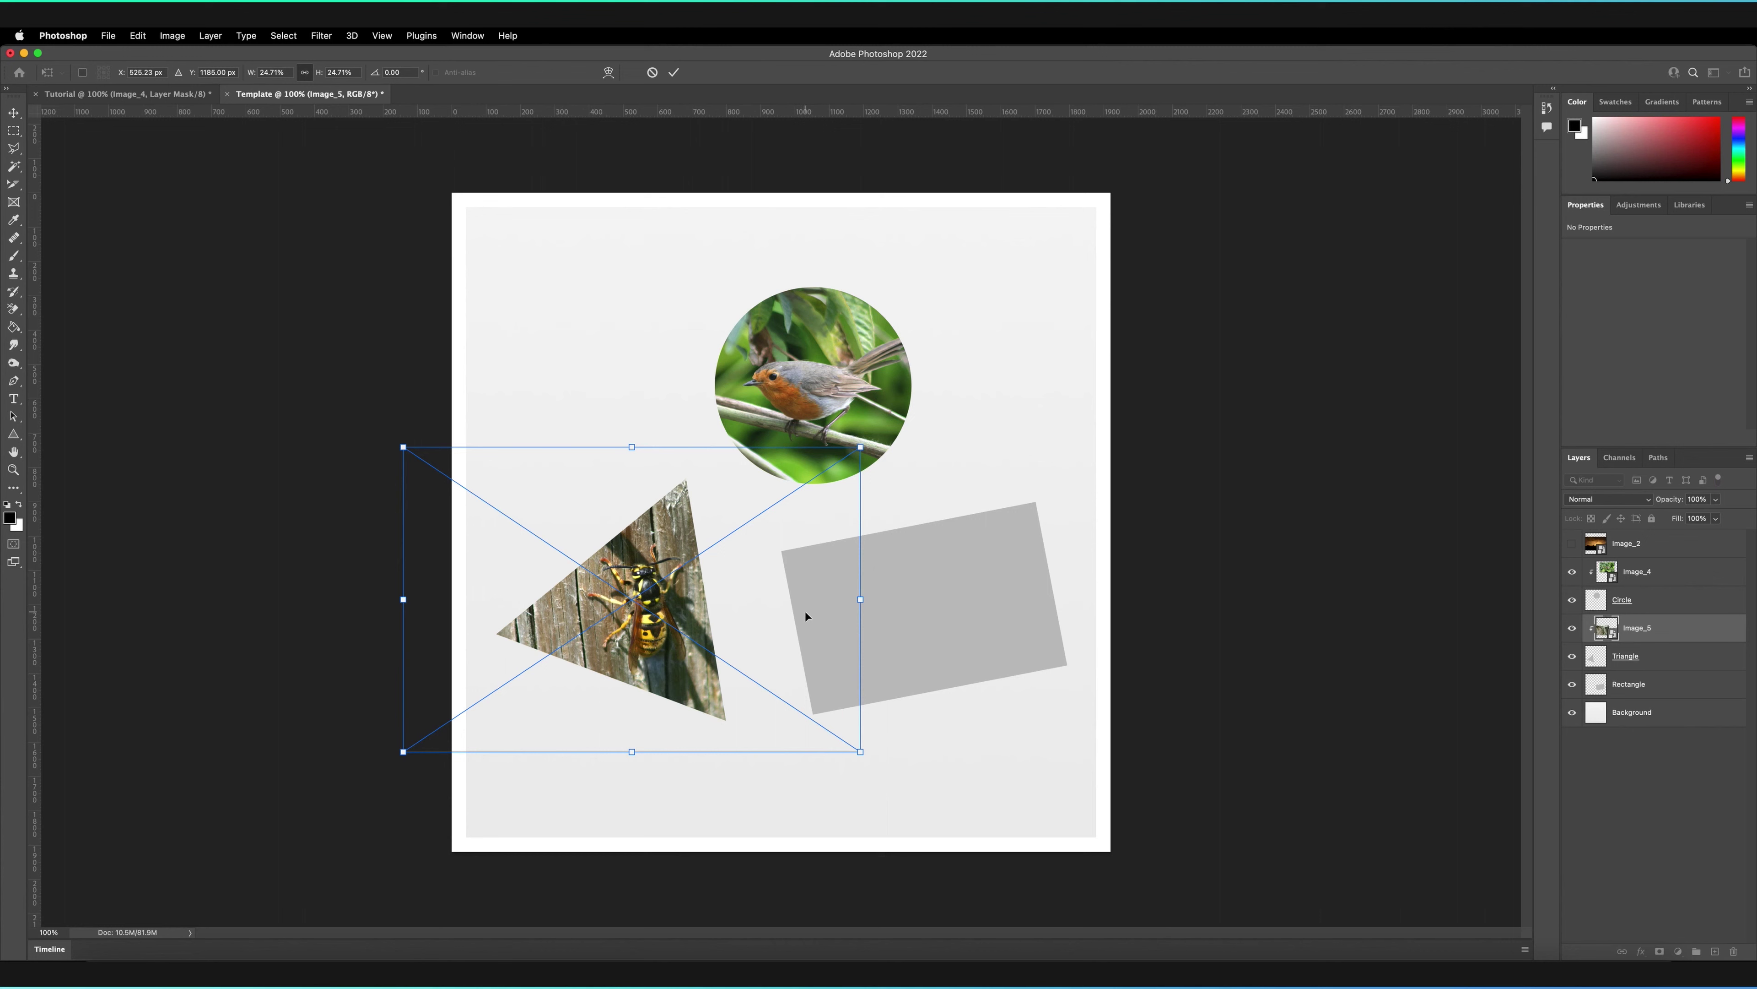
key(Return)
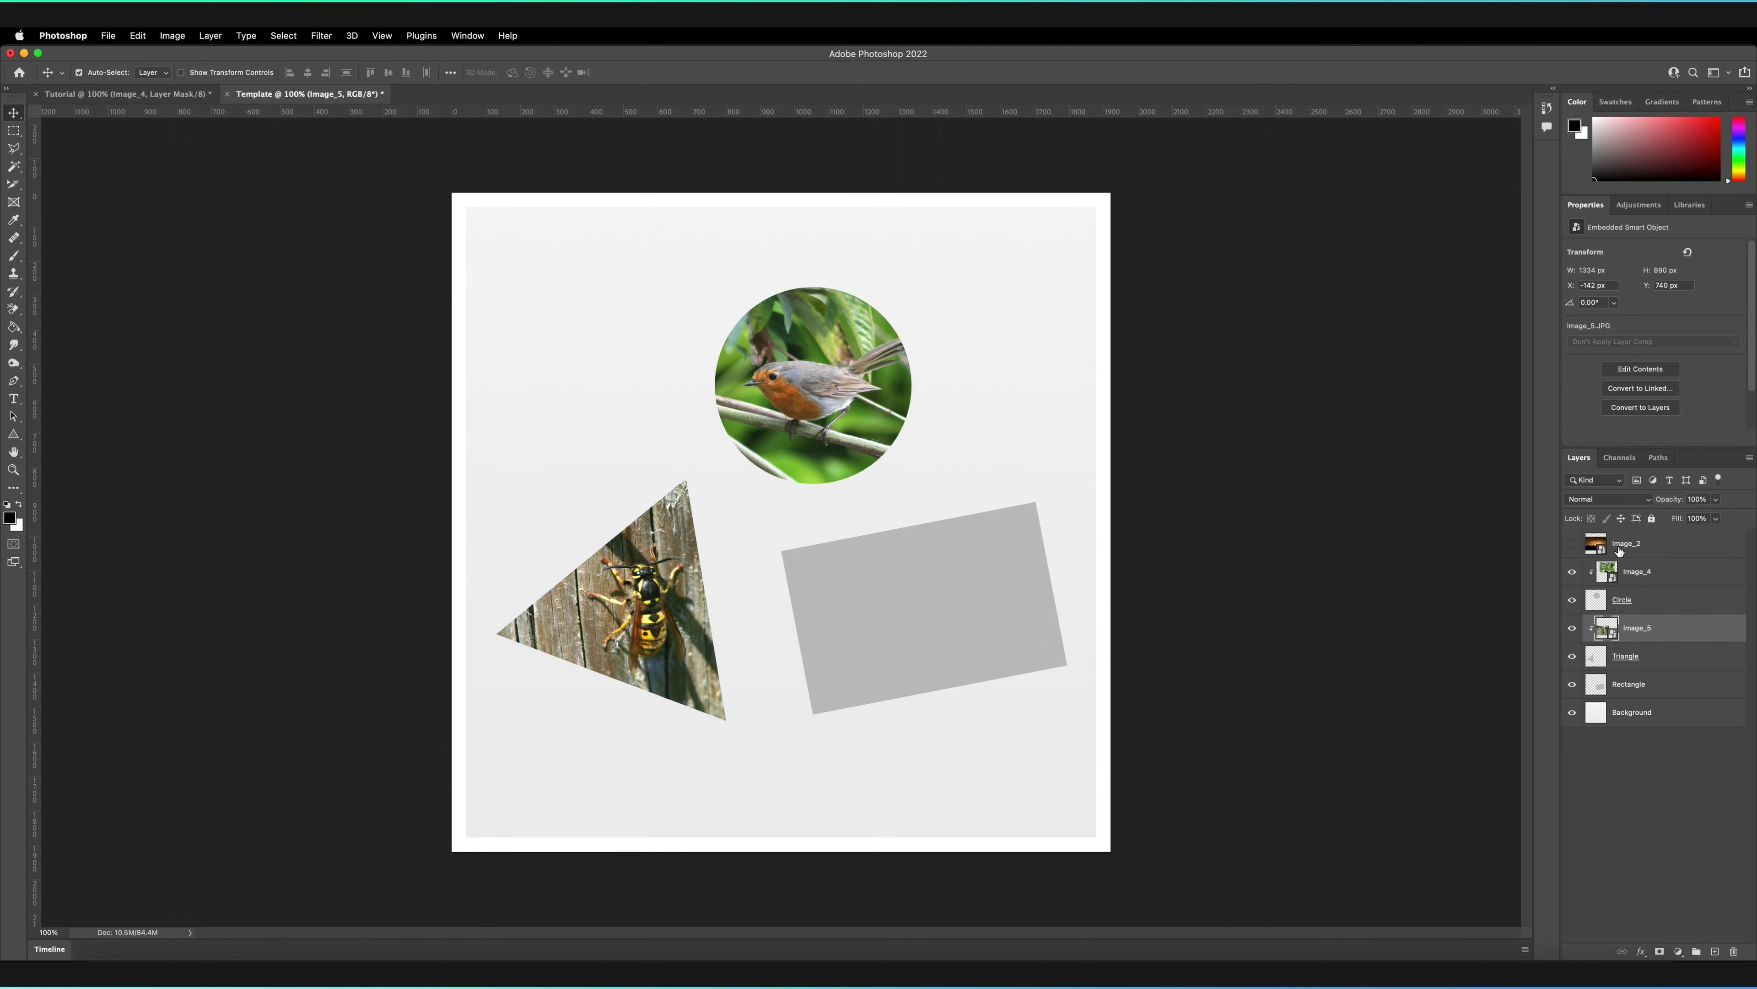
Show Image_2 over the rectangle and clip it to the Rectangle layer directly beneath it.
click(1573, 543)
drag(836, 574, 966, 630)
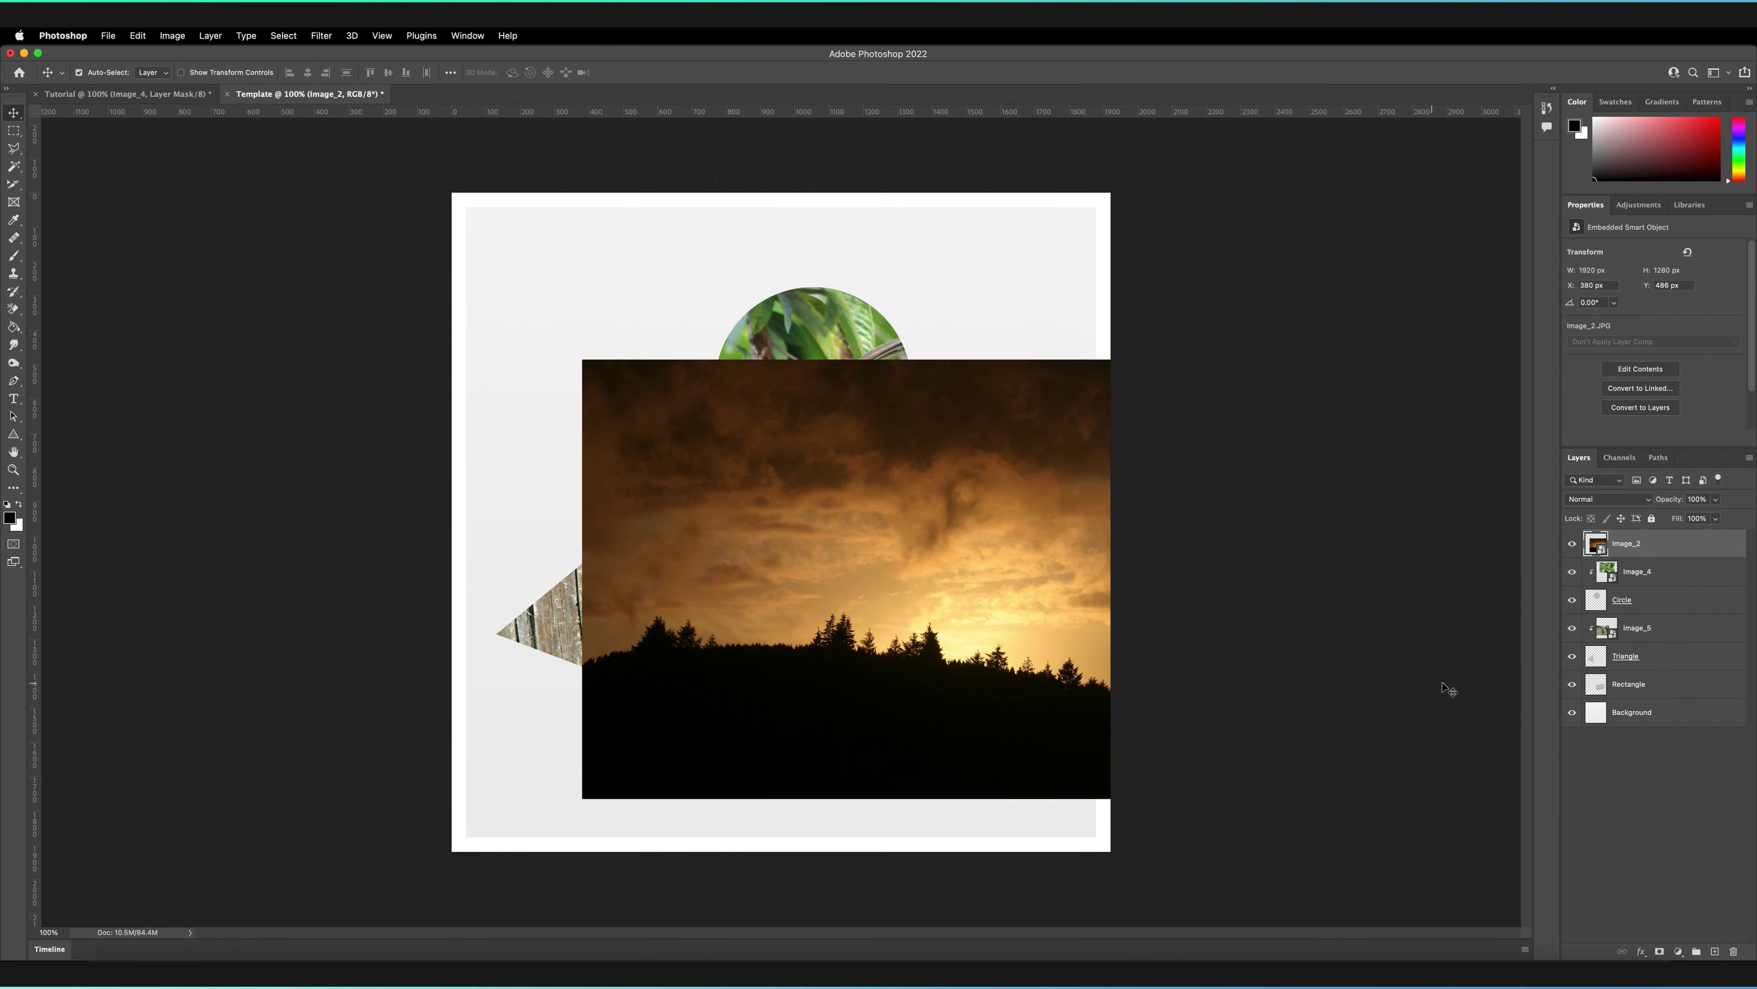
drag(1626, 546, 1637, 682)
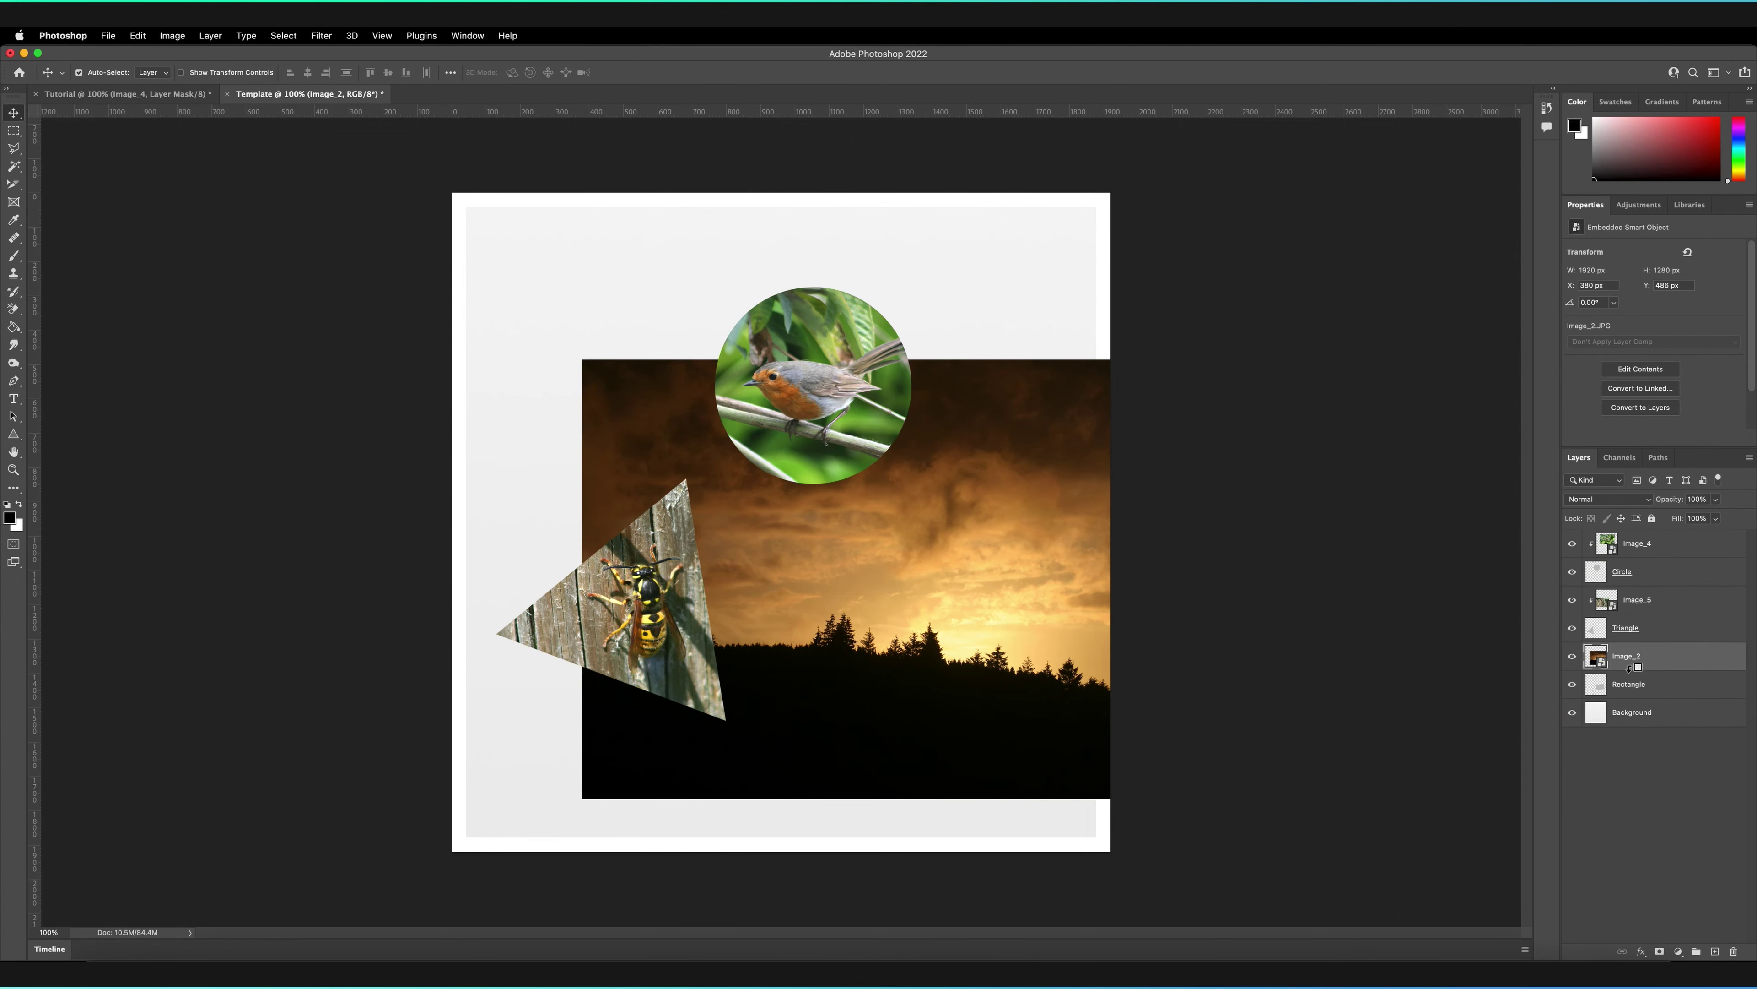
alt+click(1639, 668)
Scale Image_2 down, rotate it to about -10.65°, and position the sunset to fill the tilted rectangle.
key(super+t)
drag(1241, 798, 979, 567)
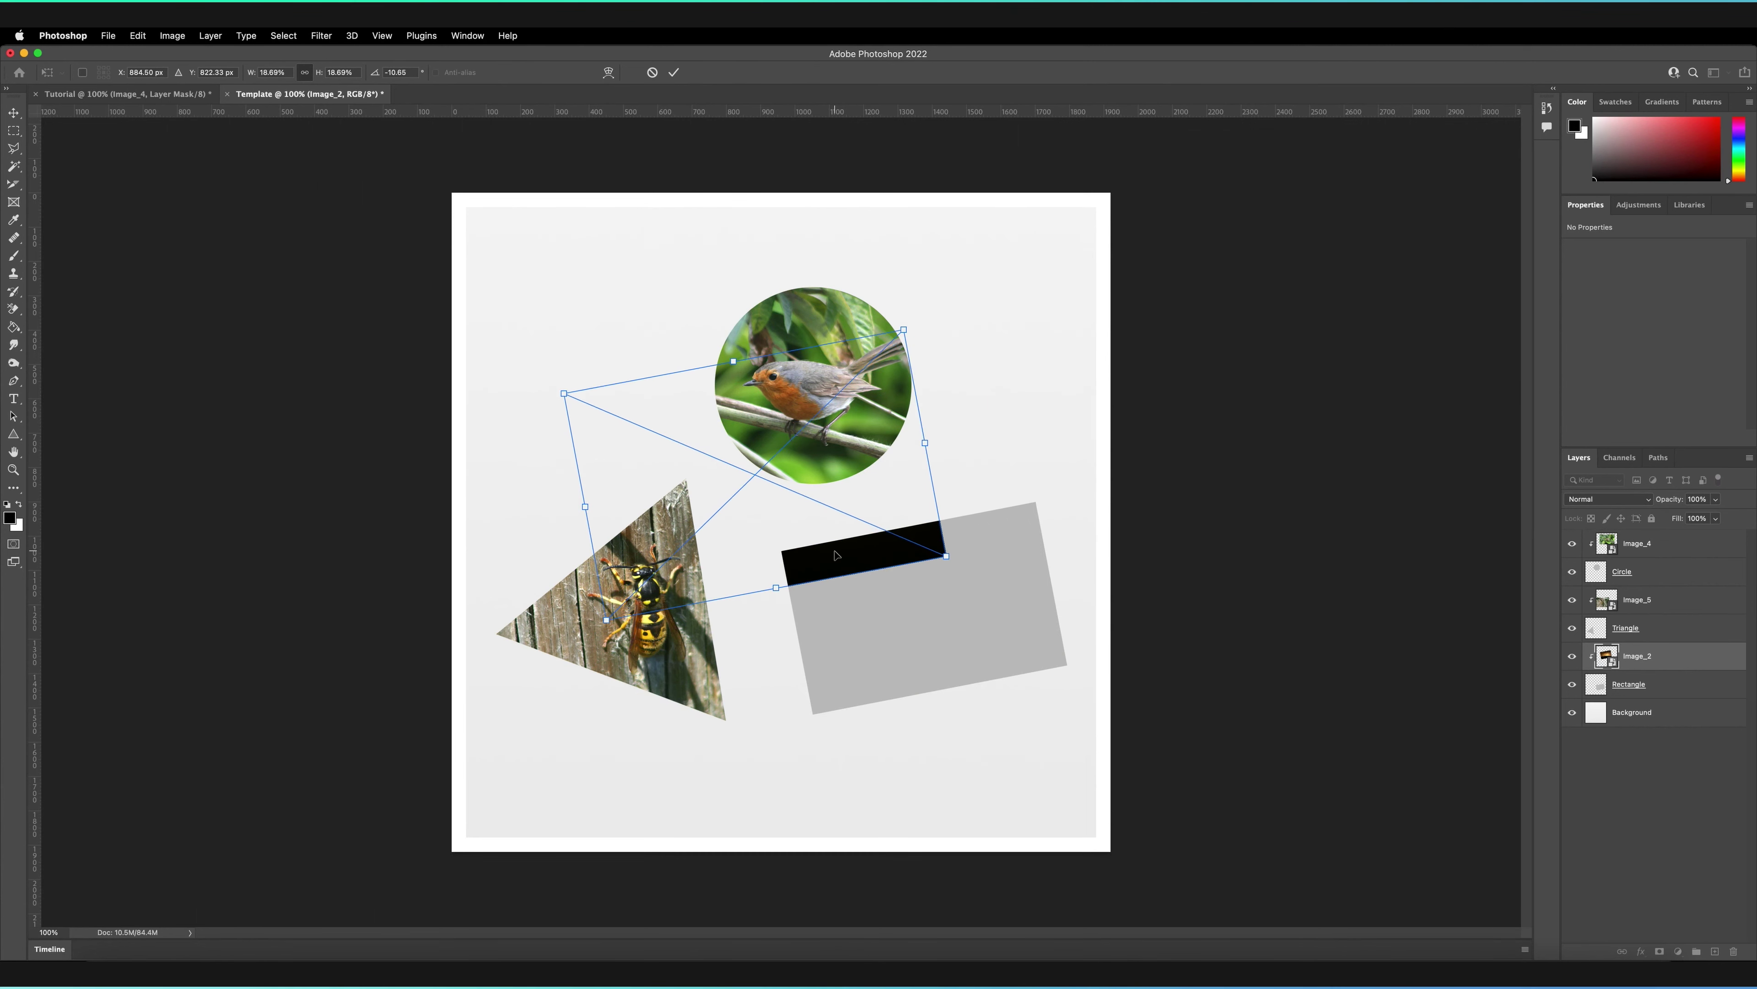
drag(834, 554, 1002, 671)
drag(764, 629, 803, 609)
mouse_move(919, 620)
mouse_down()
mouse_move(876, 633)
mouse_move(891, 638)
mouse_up()
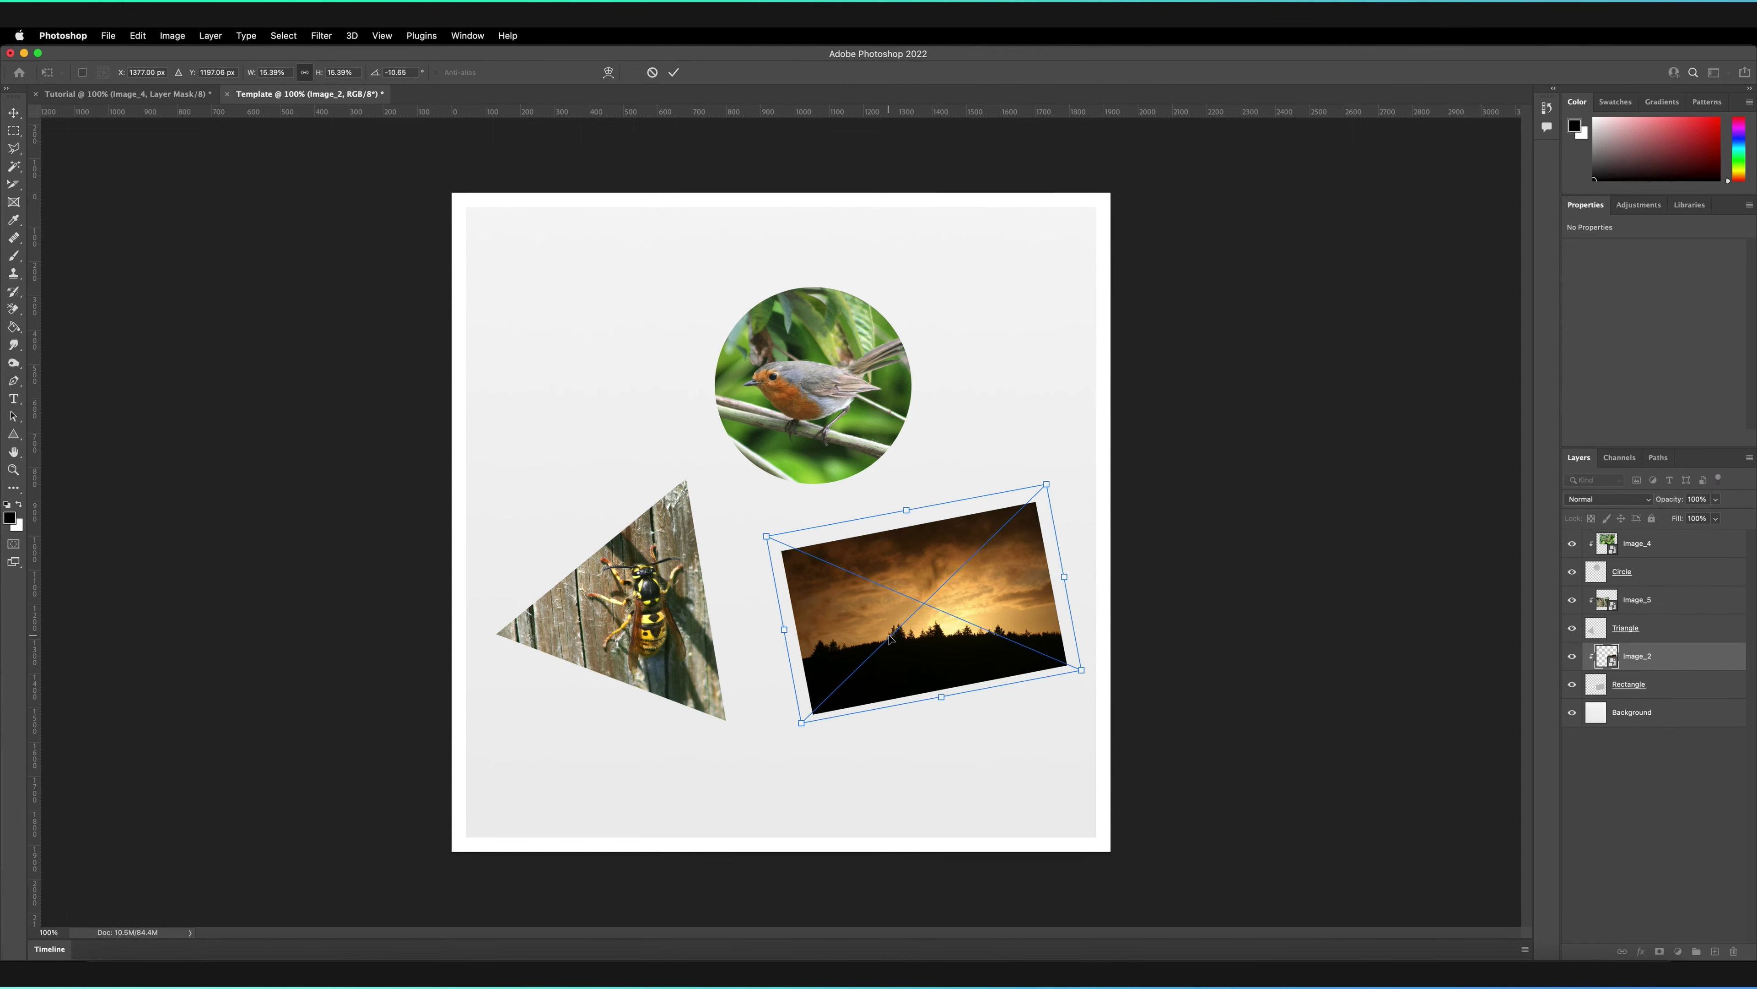
key(Return)
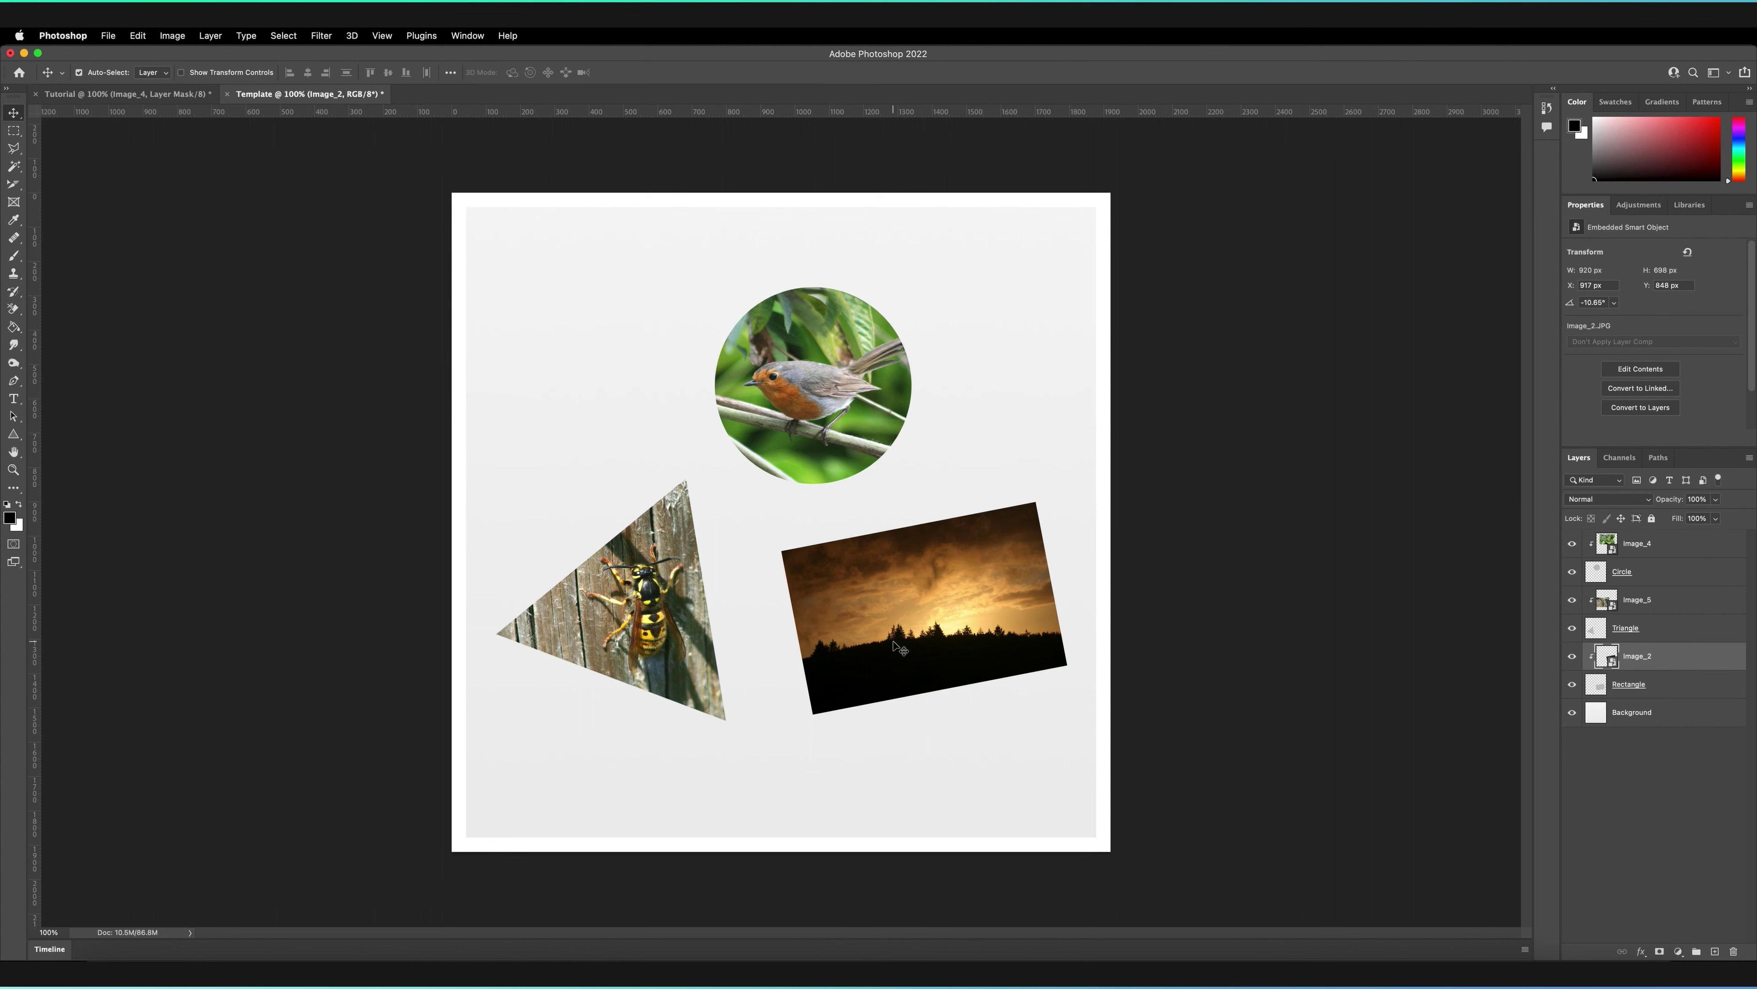
Release Image_5 from its triangle clipping mask and add a layer mask from a rectangular marquee around the wasp.
click(672, 576)
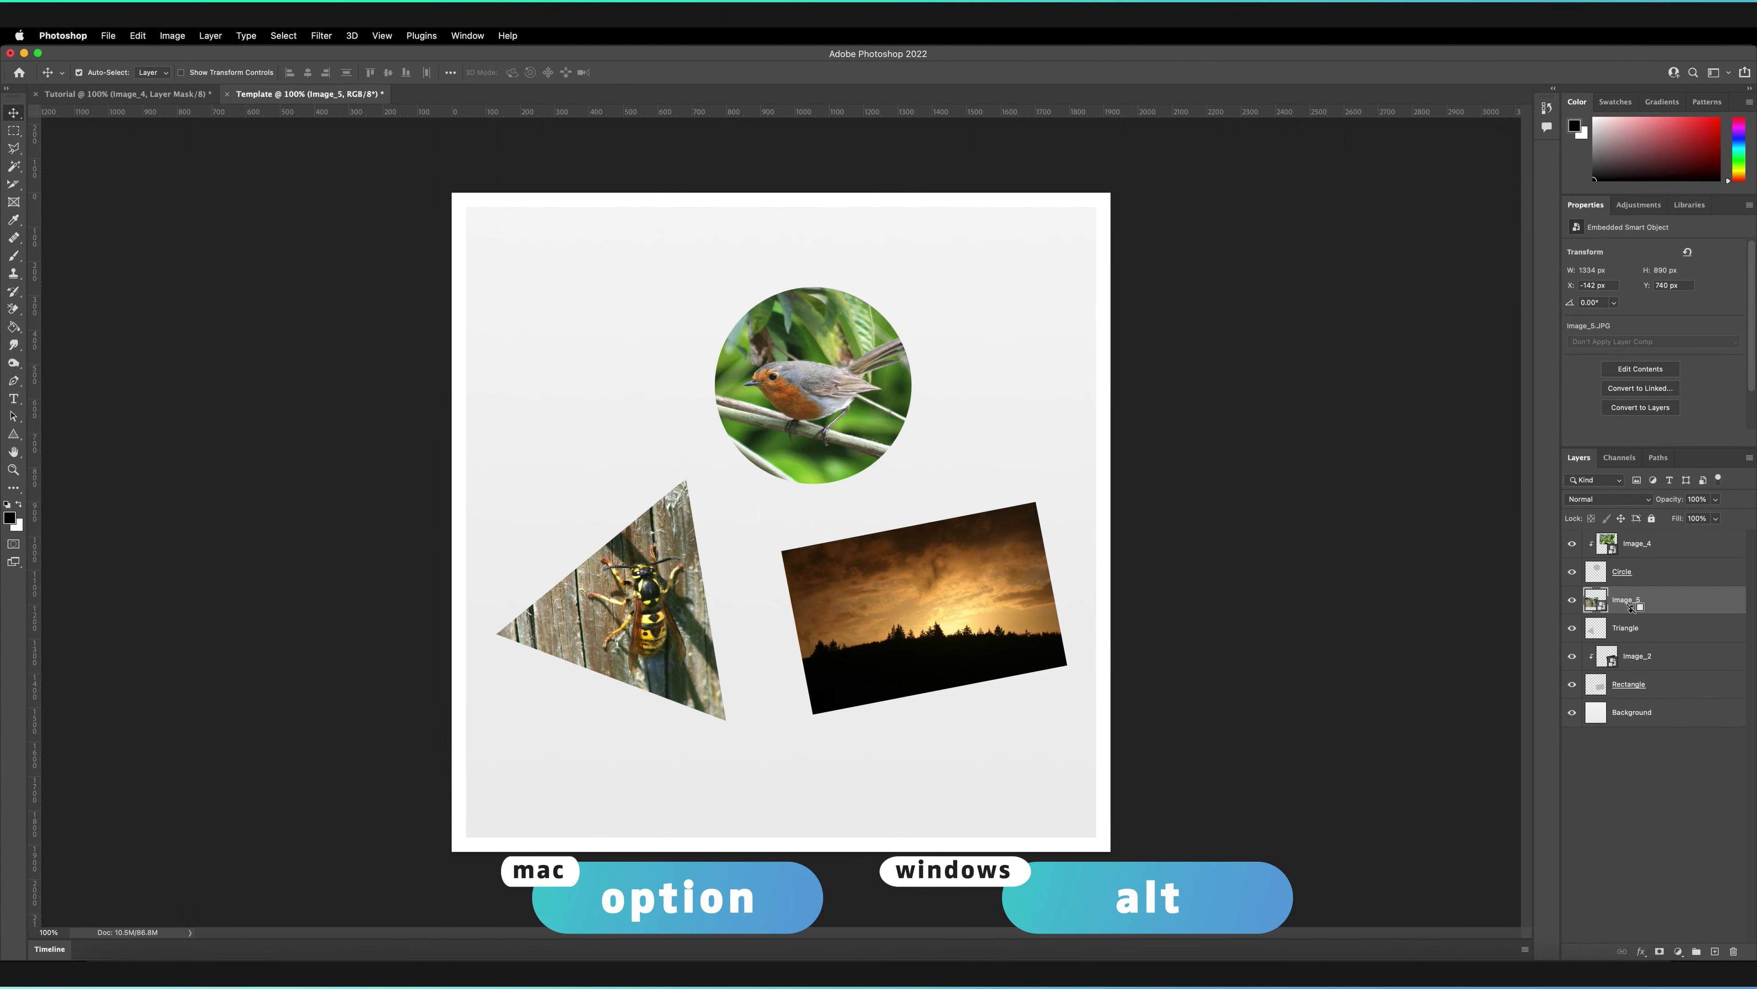
alt+click(1631, 609)
key(m)
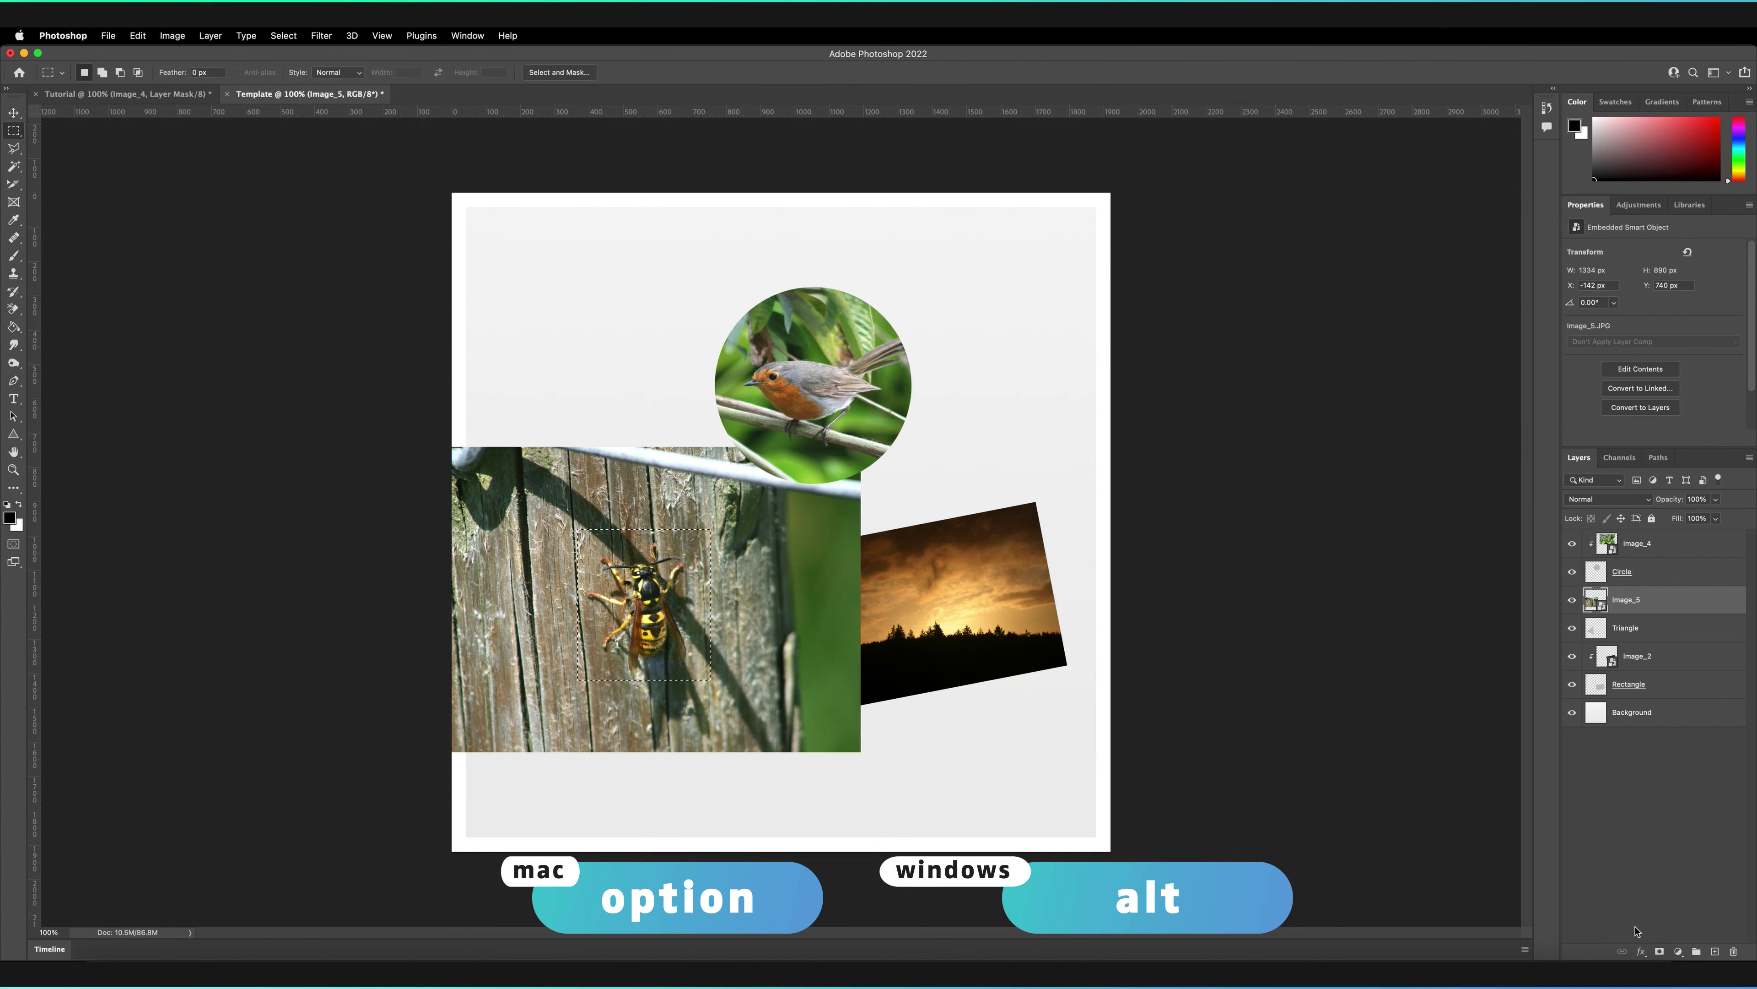
click(1659, 951)
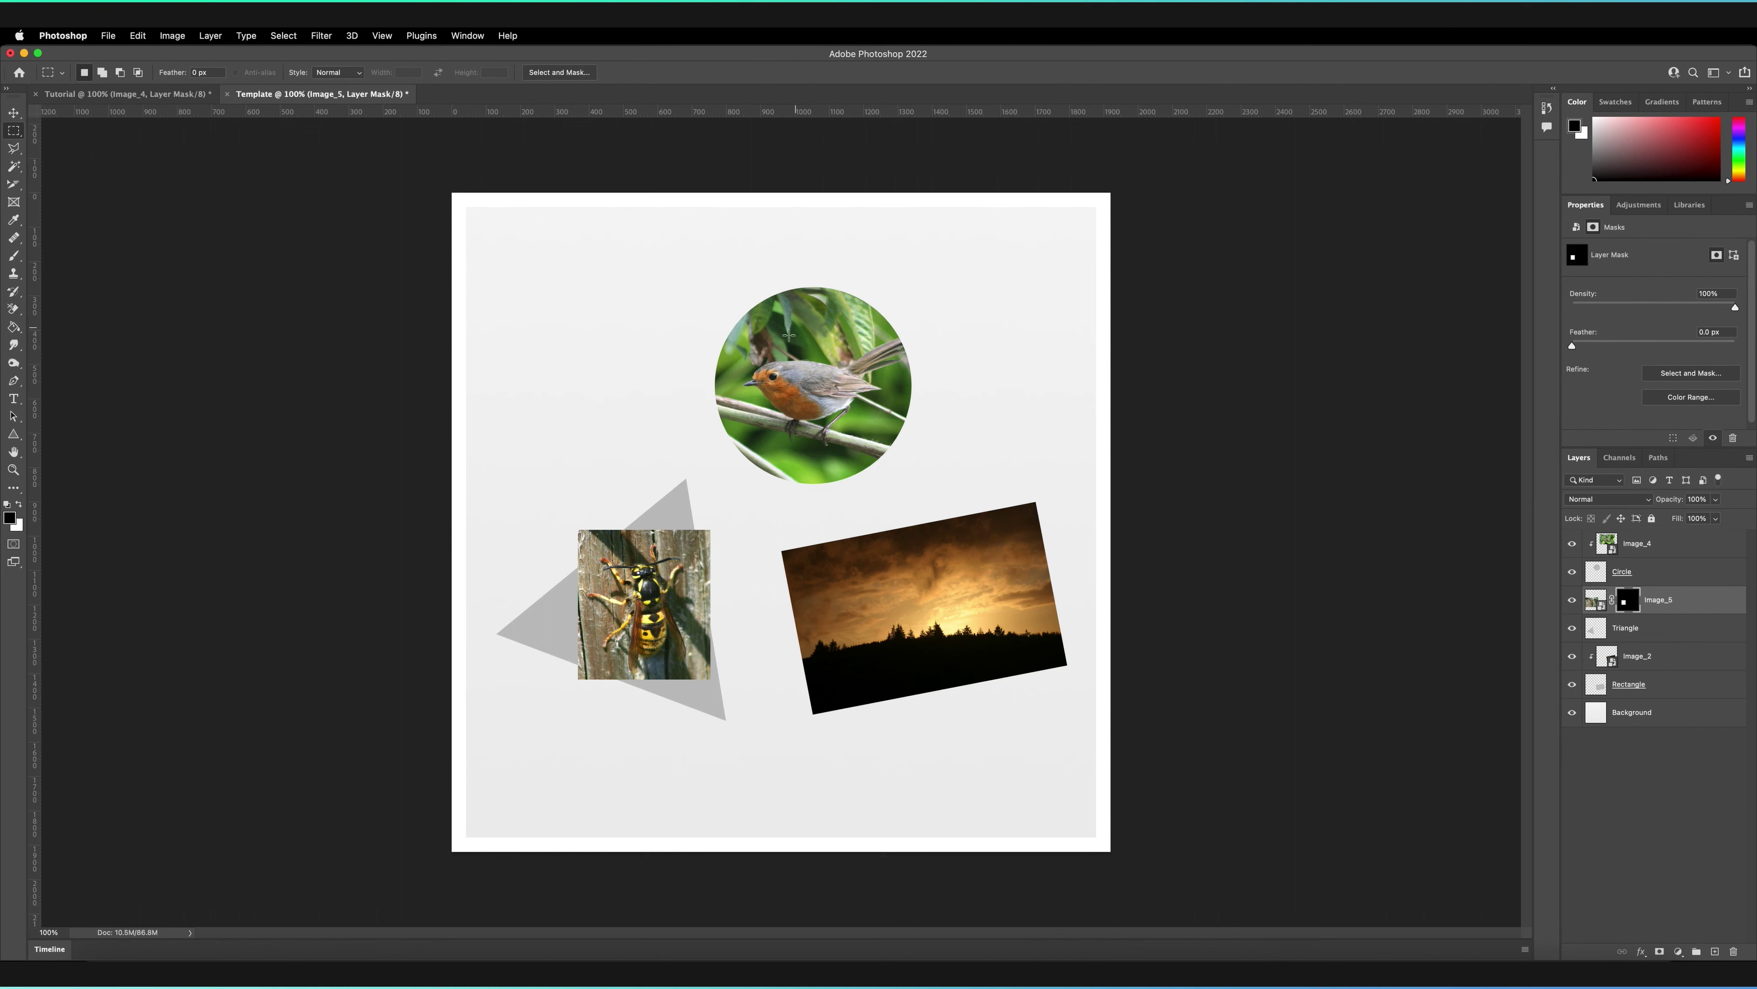
Scale the masked Image_5 layer down to about 73.94% with Free Transform.
key(v)
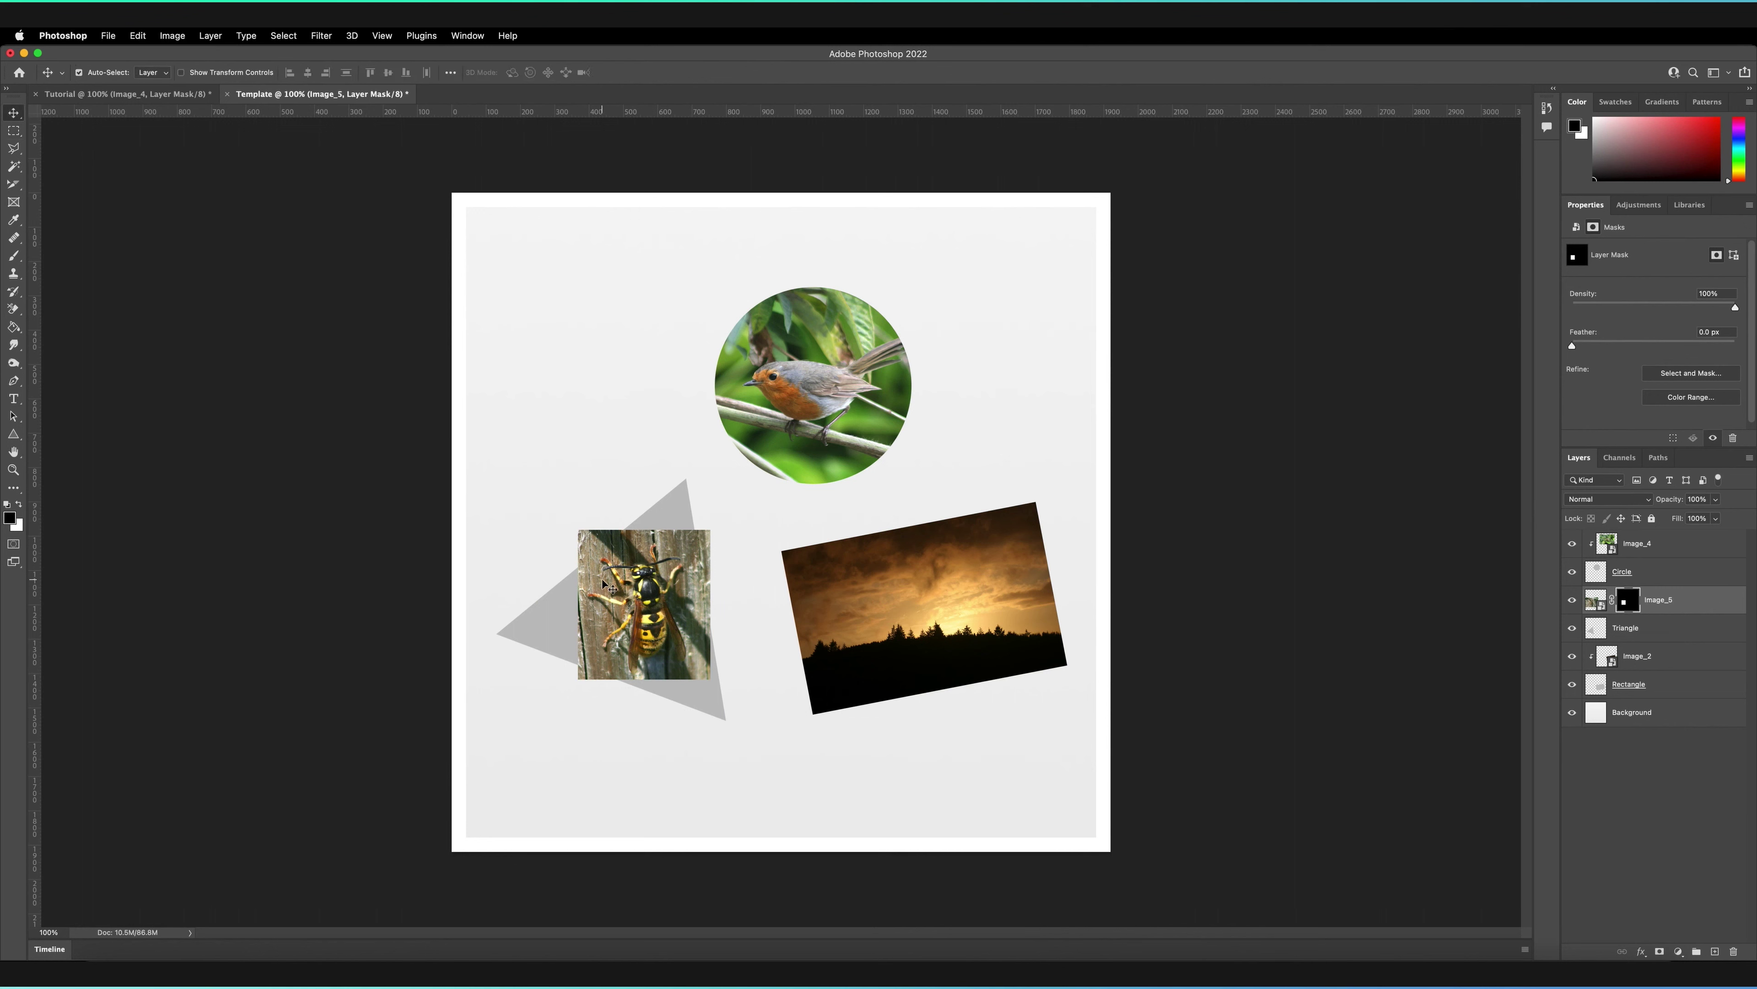
key(ctrl+t)
drag(413, 453, 522, 526)
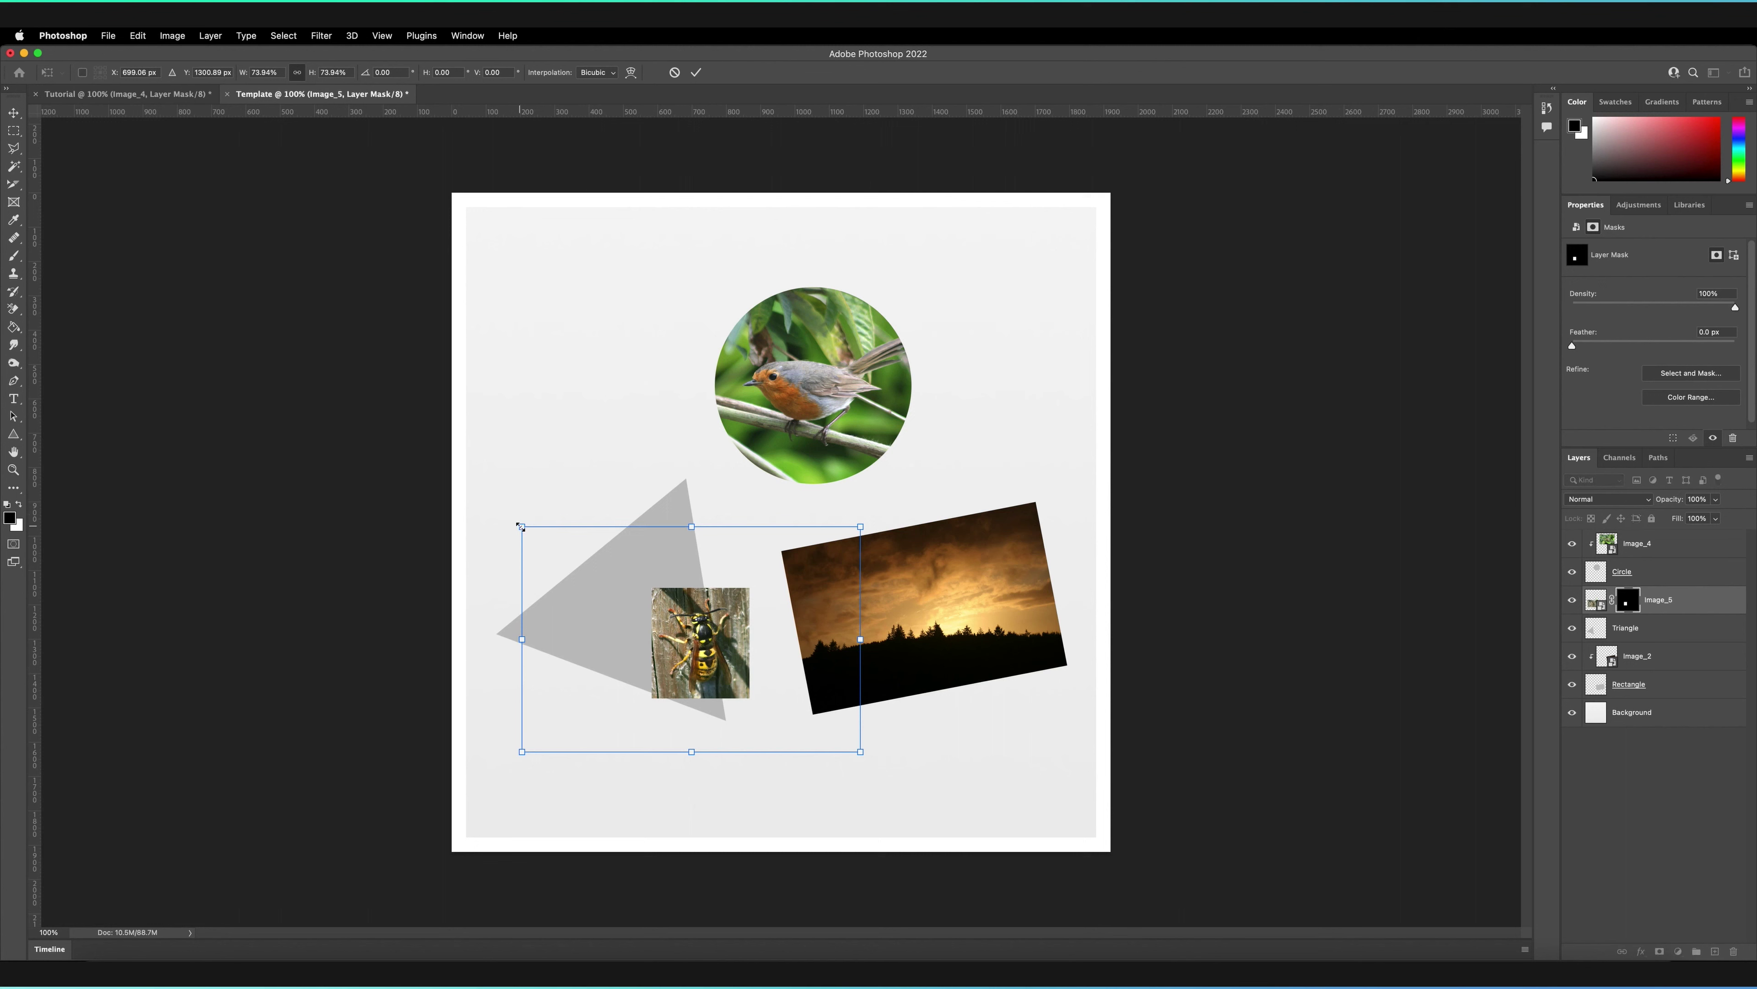
key(Return)
Shift the bird image up and slightly left inside the circle, and move the masked wasp image onto the circle's lower-right part.
click(842, 408)
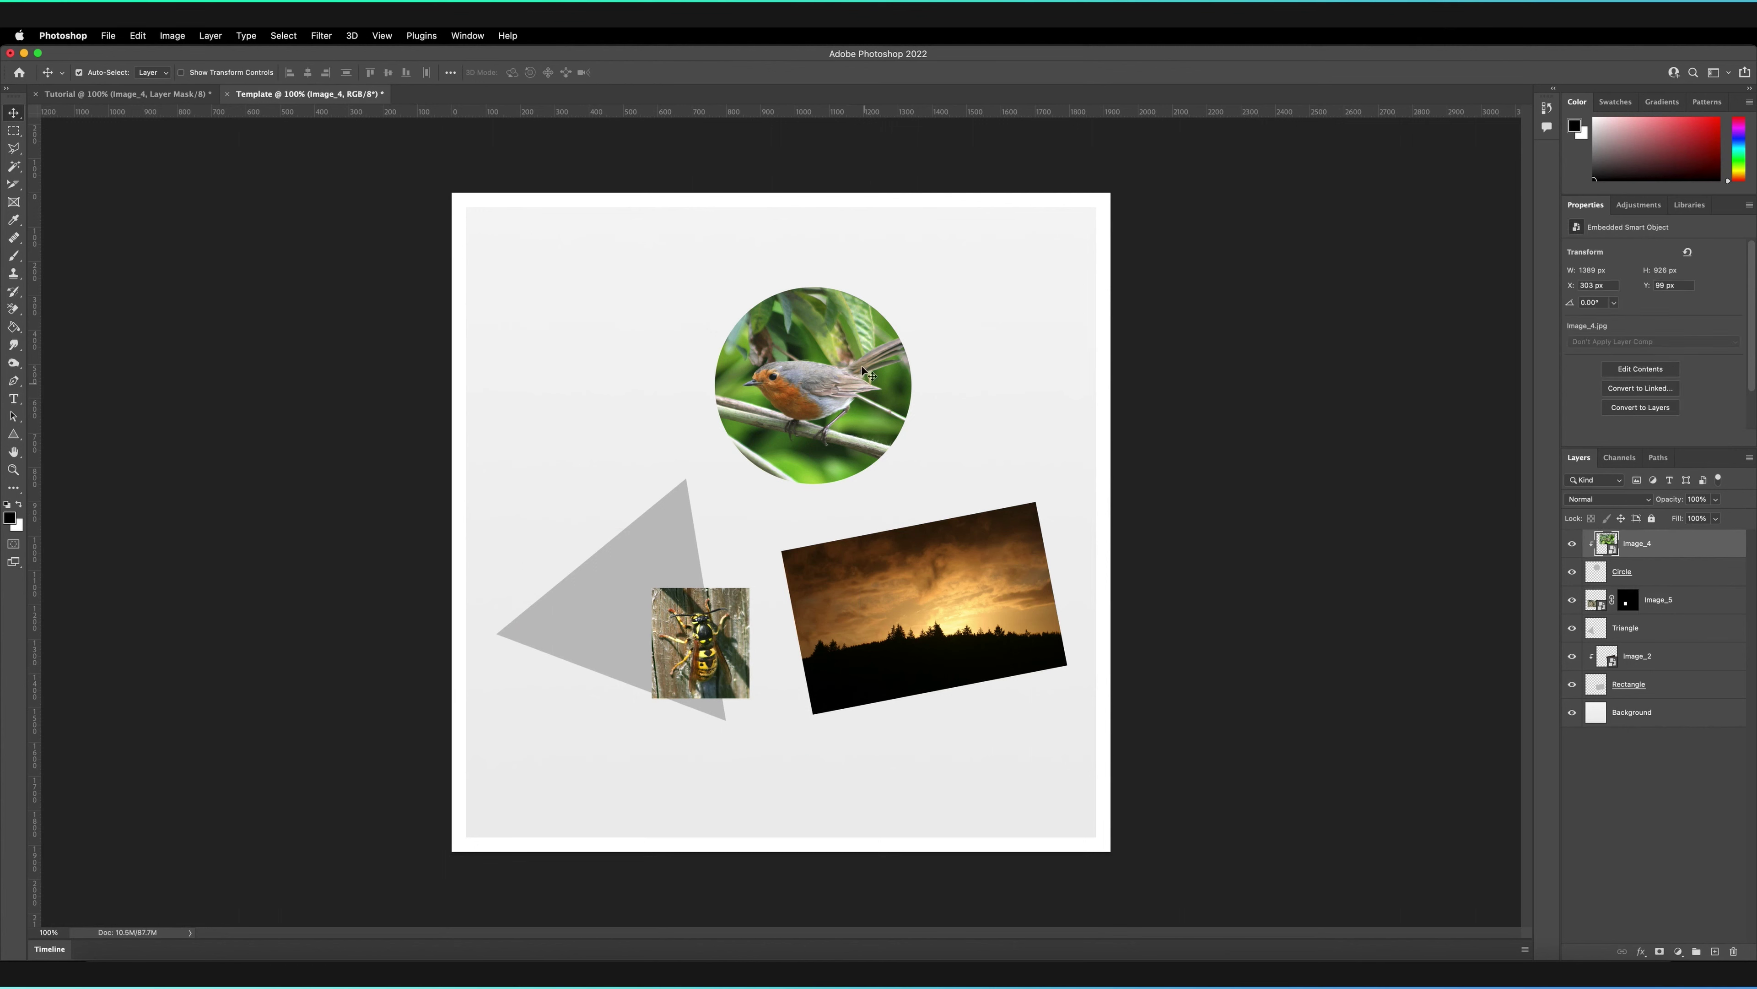
drag(843, 408, 831, 374)
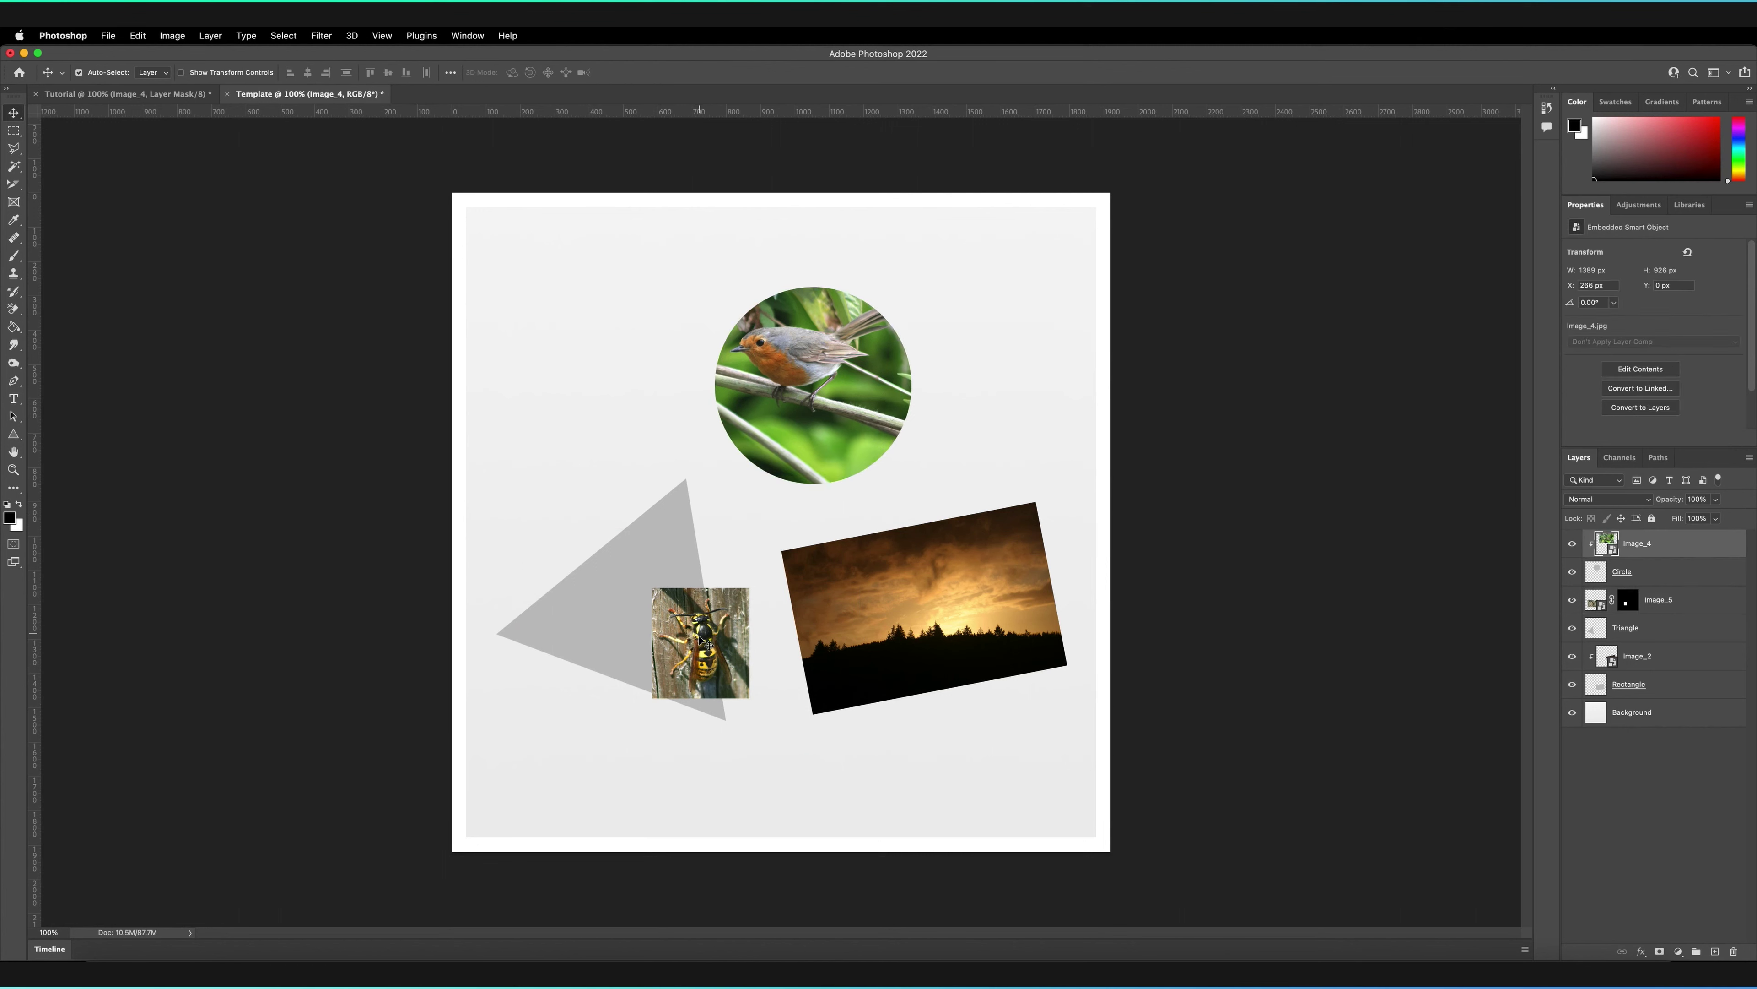
click(706, 673)
drag(696, 646, 831, 441)
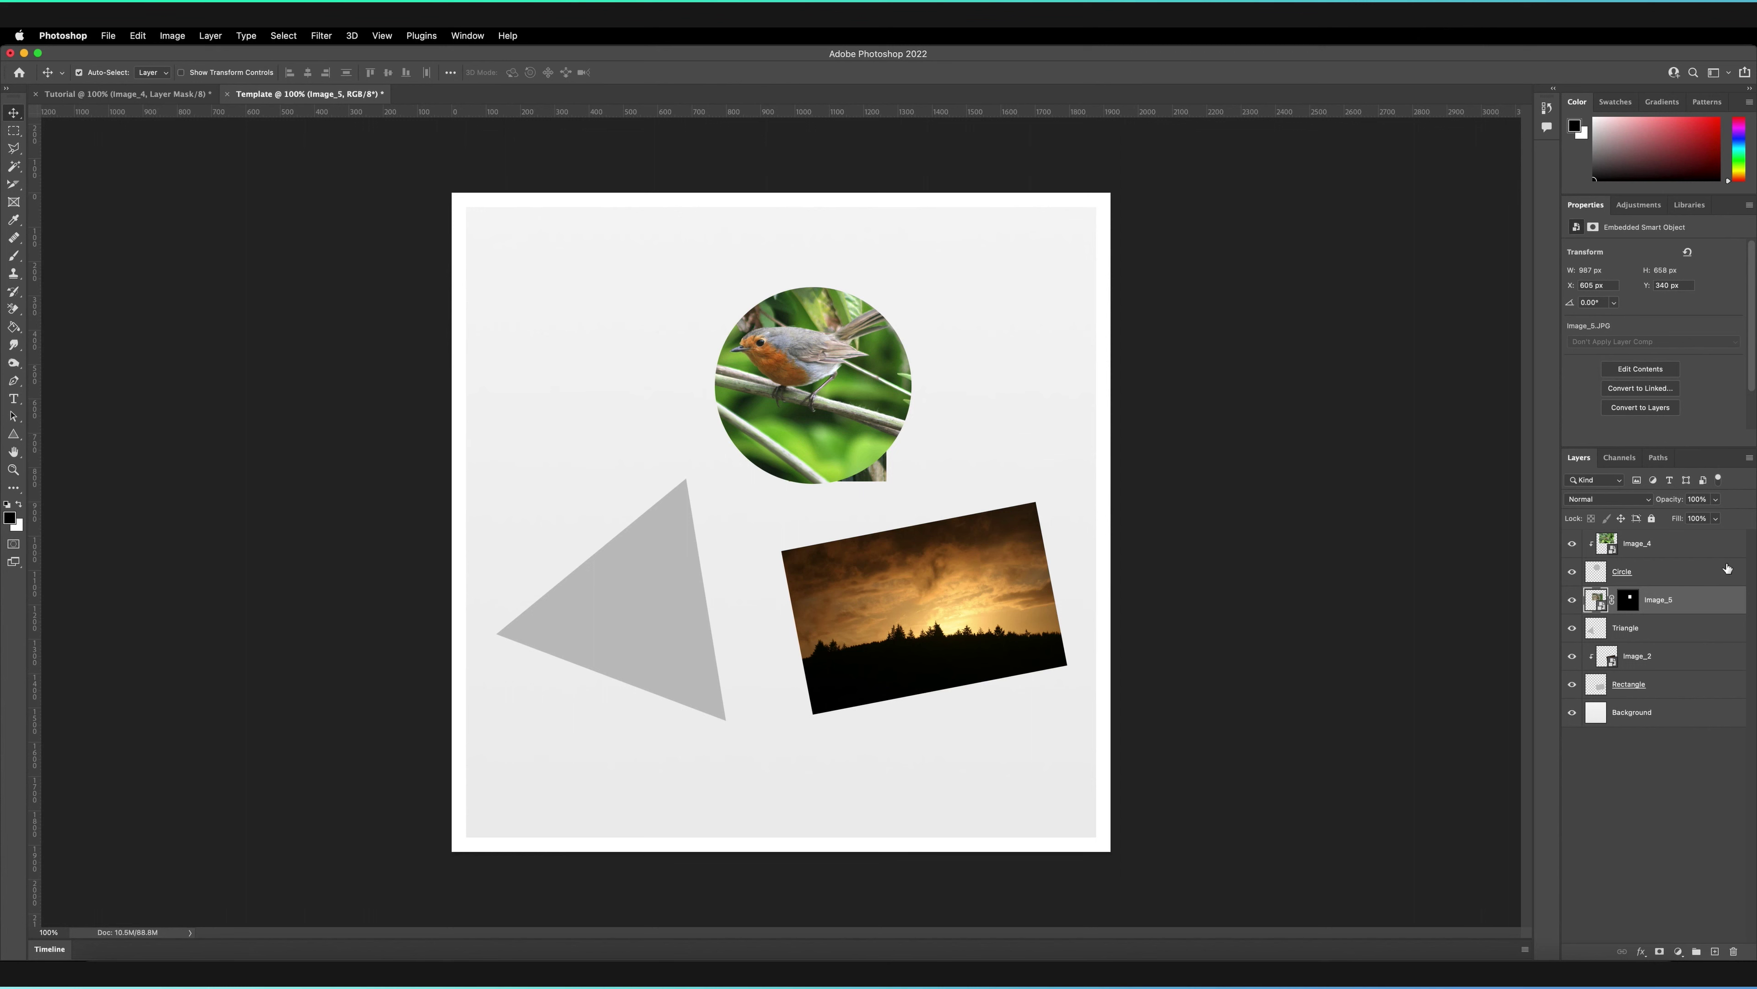
Move Image_5 above Image_4 in the layer stack and clip it to the Circle layer along with Image_4.
drag(1601, 605, 1609, 543)
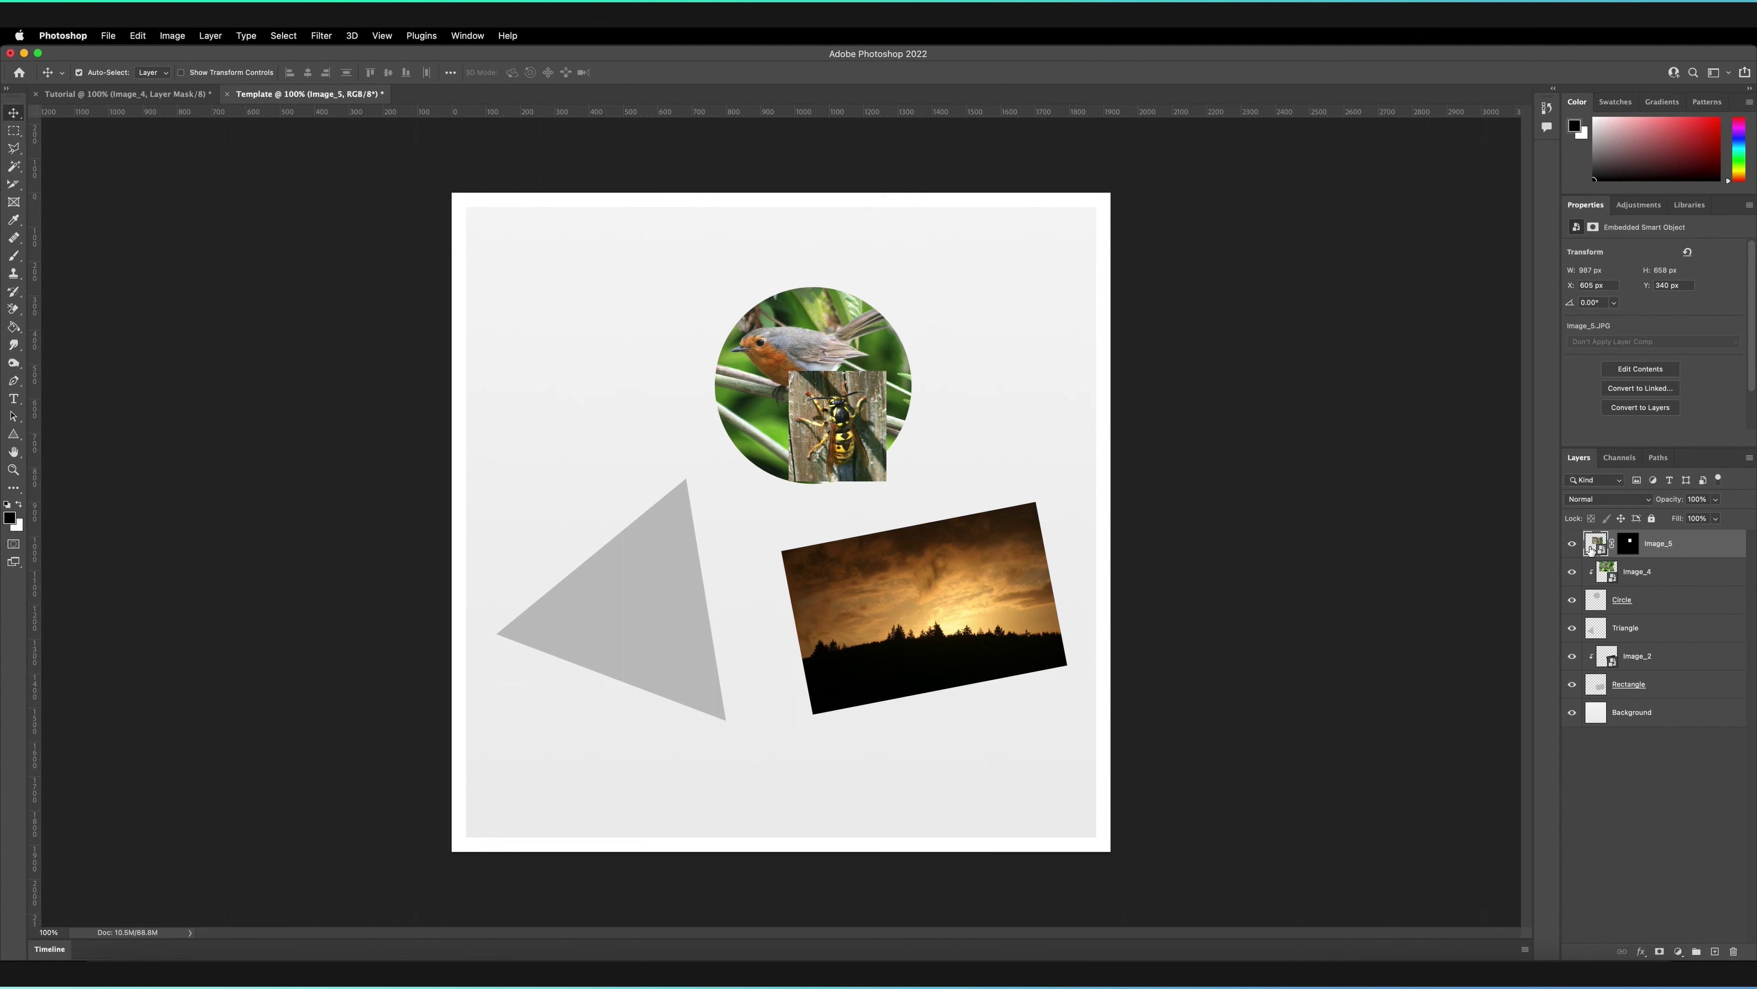
mouse_move(1627, 546)
mouse_down()
mouse_move(1642, 575)
mouse_move(1619, 571)
mouse_move(1636, 555)
mouse_up()
alt+click(1636, 554)
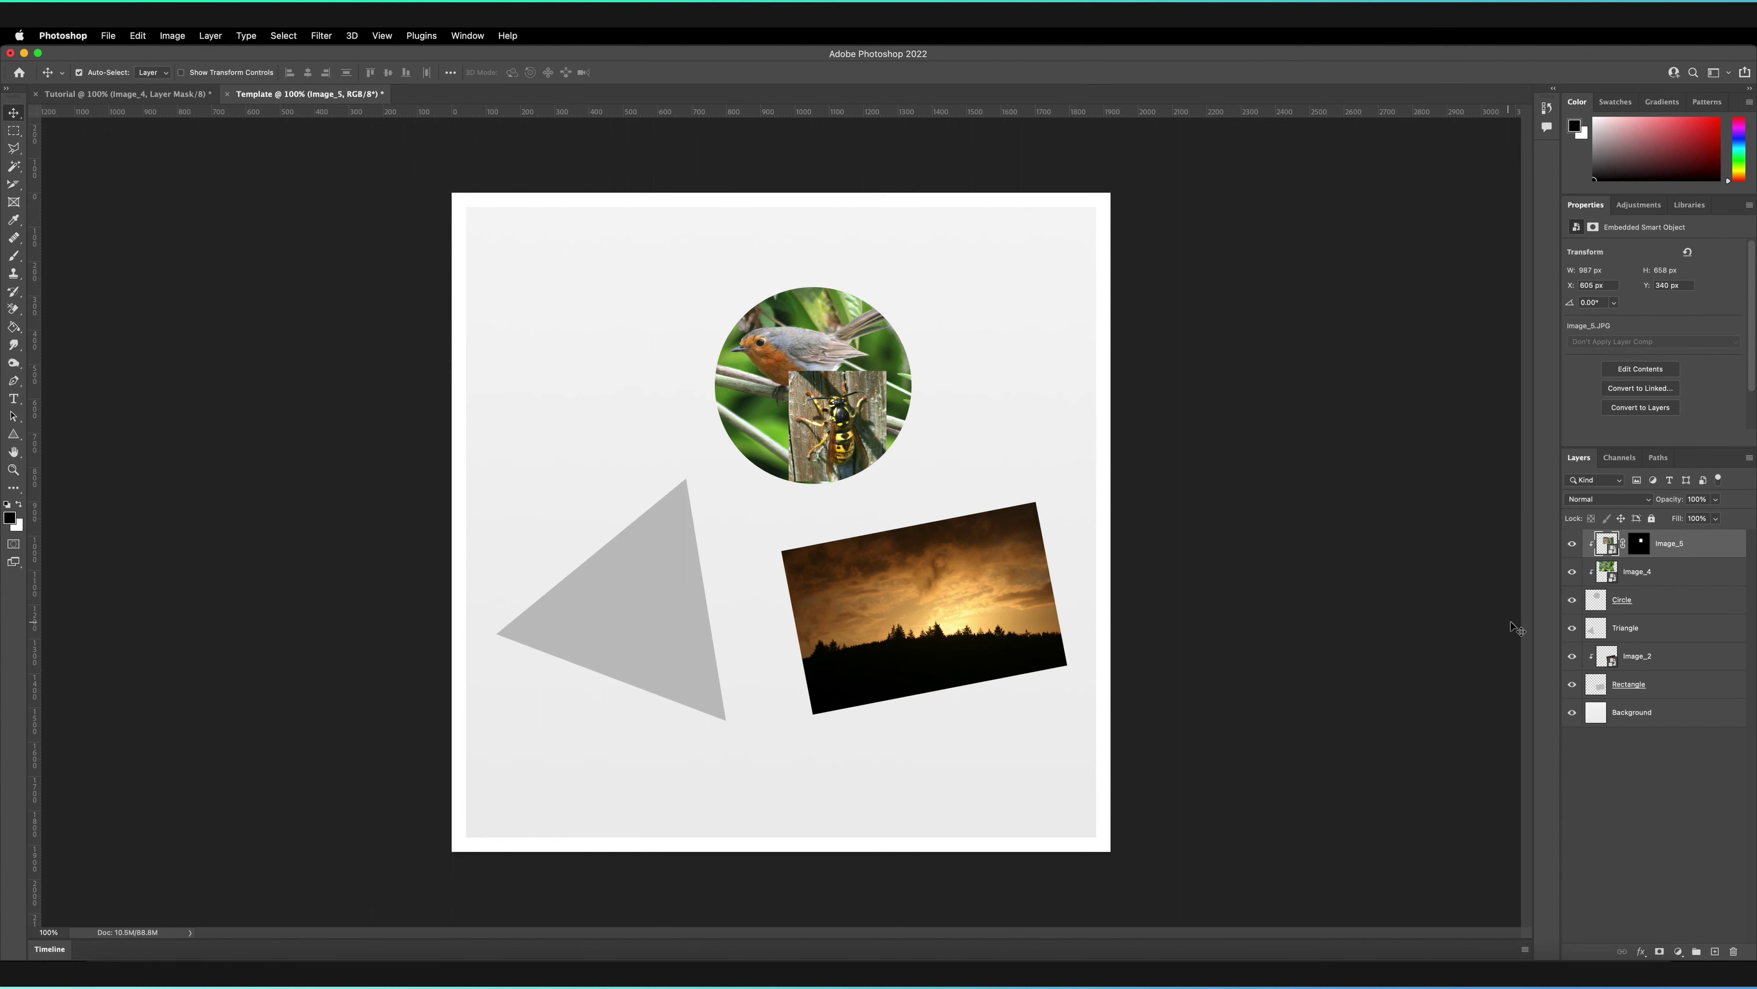
Reposition the clipped wasp and bird images inside the circle, and move the Circle layer to about X 668 px, Y 258 px.
click(1649, 574)
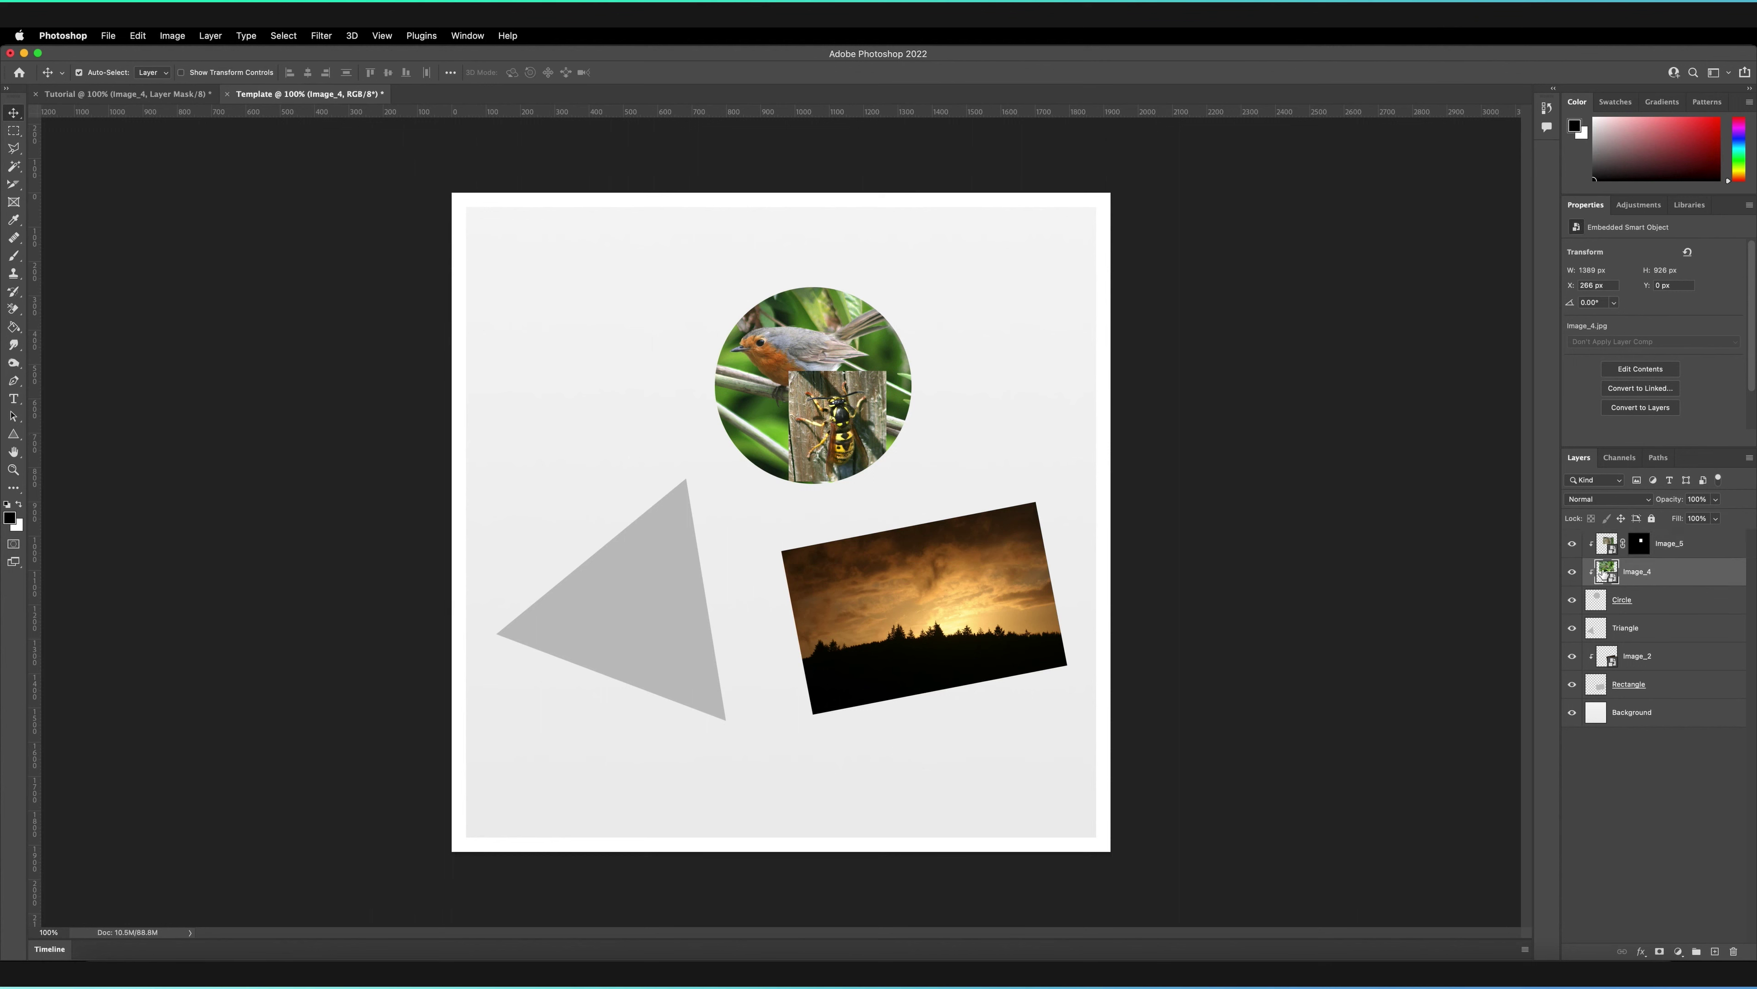
click(1667, 546)
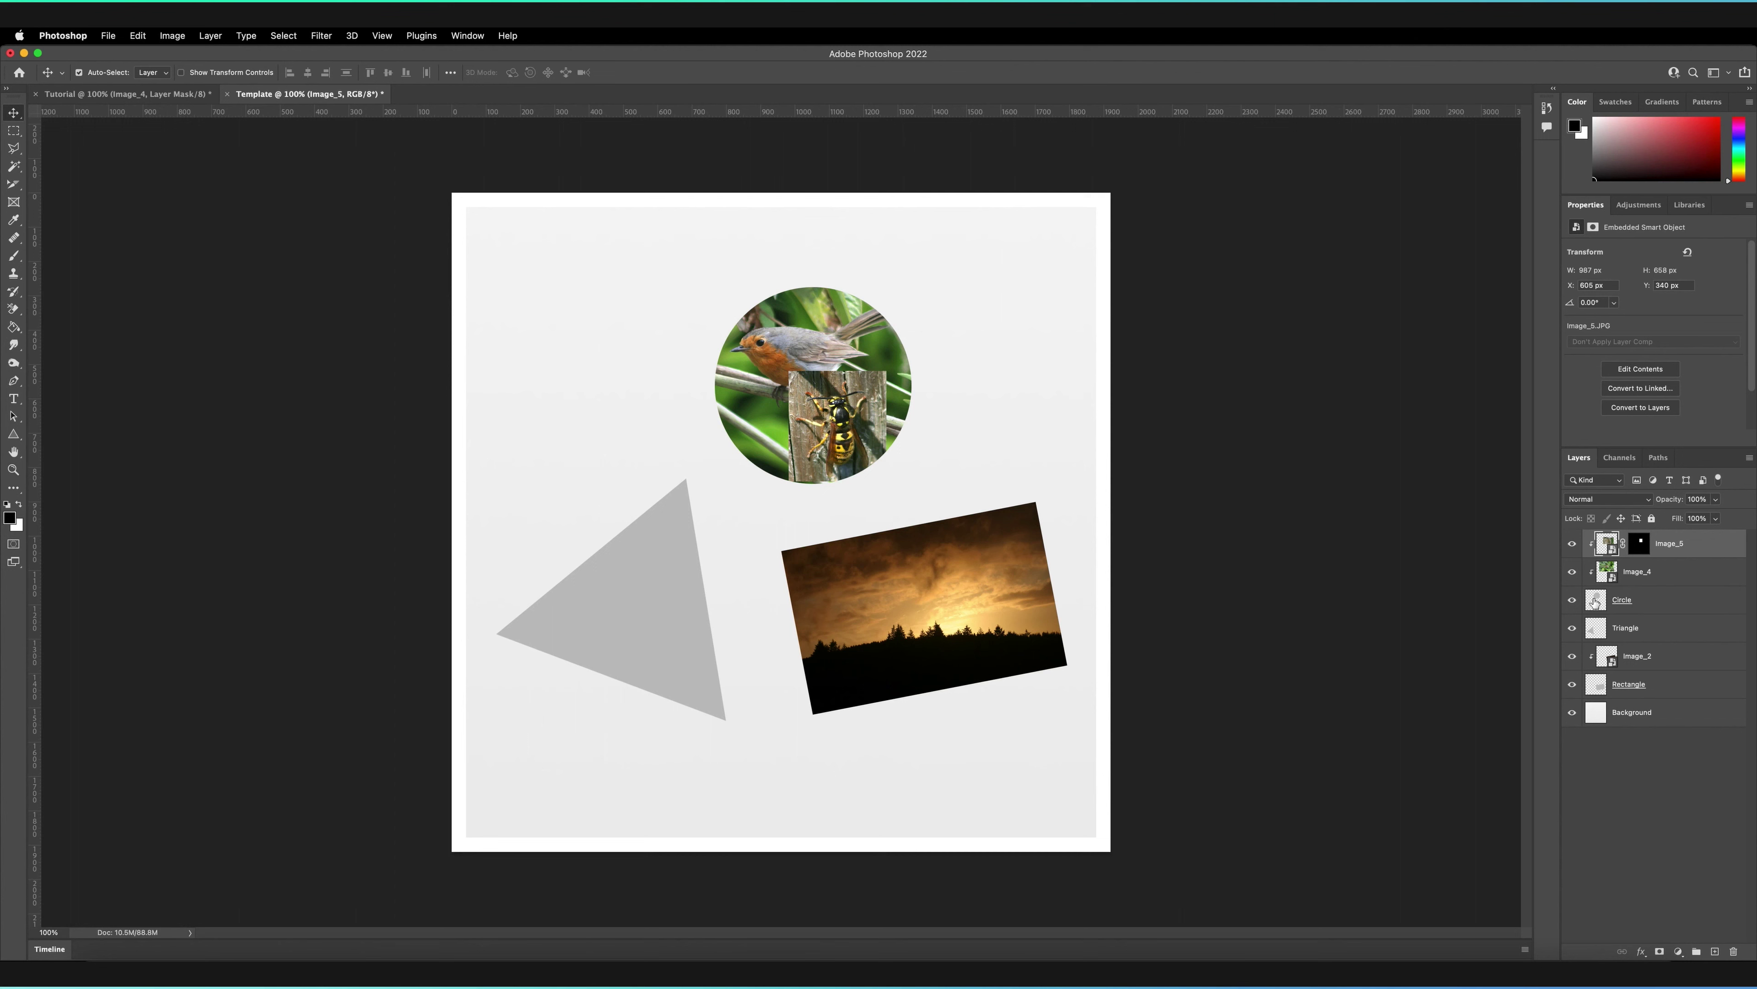
click(1610, 603)
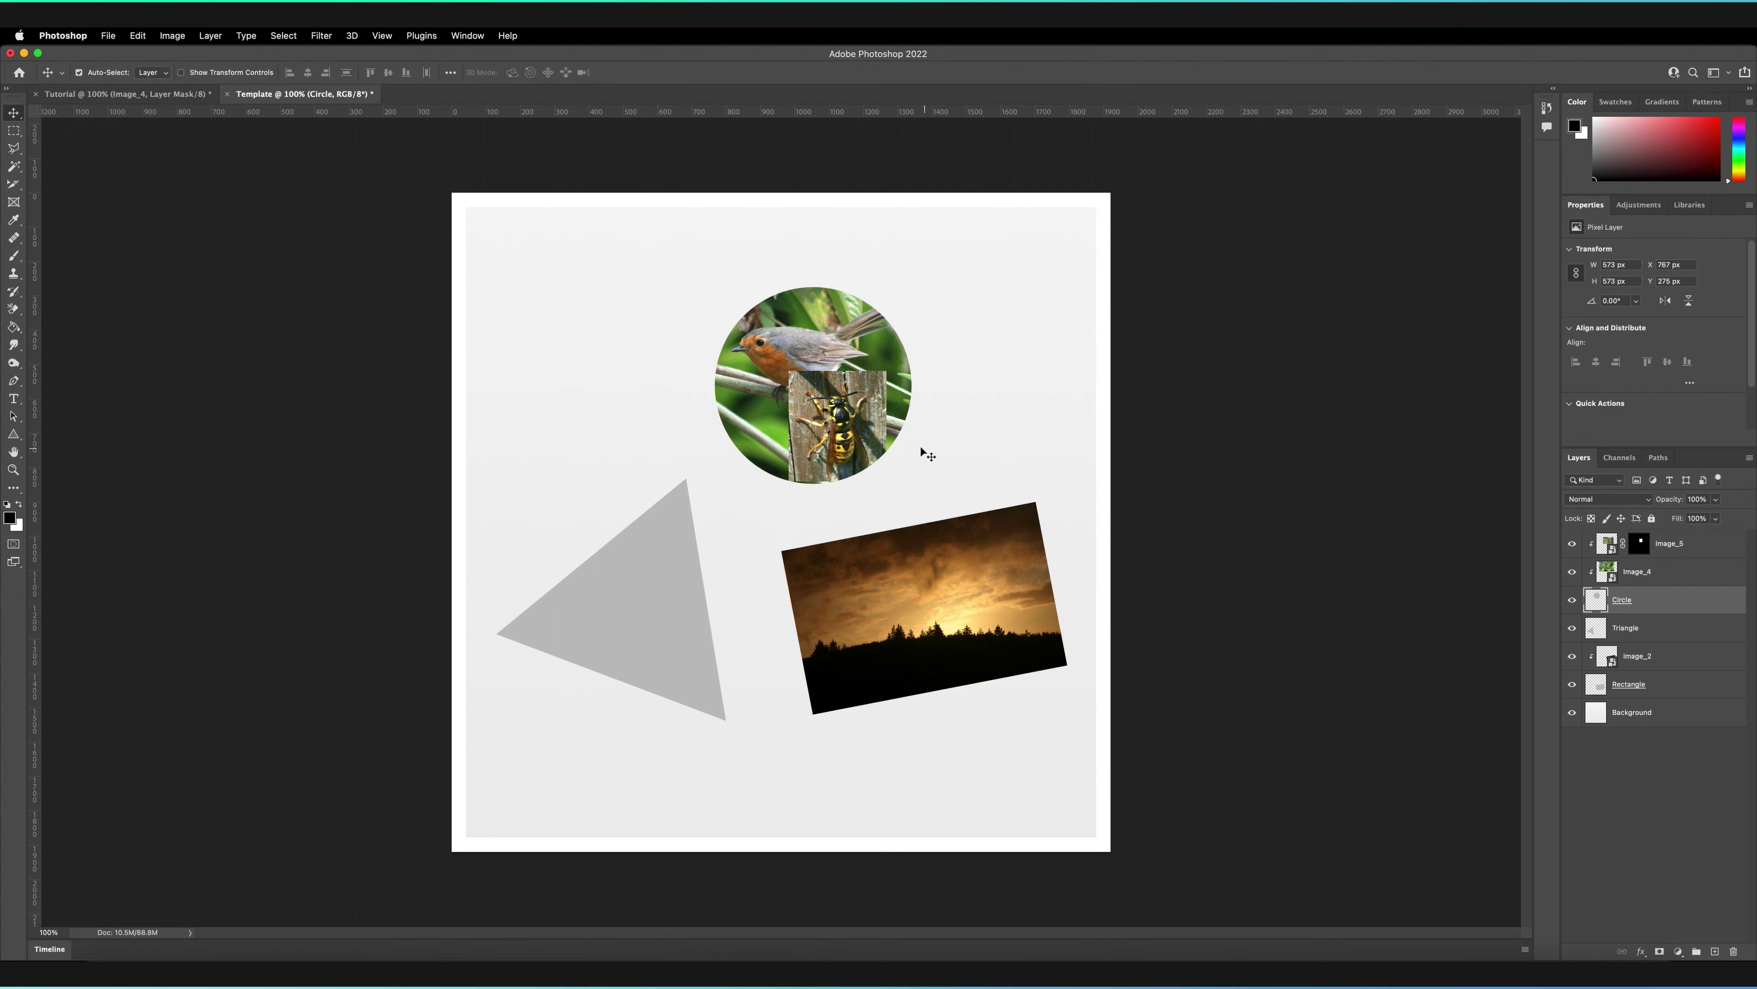
click(1673, 545)
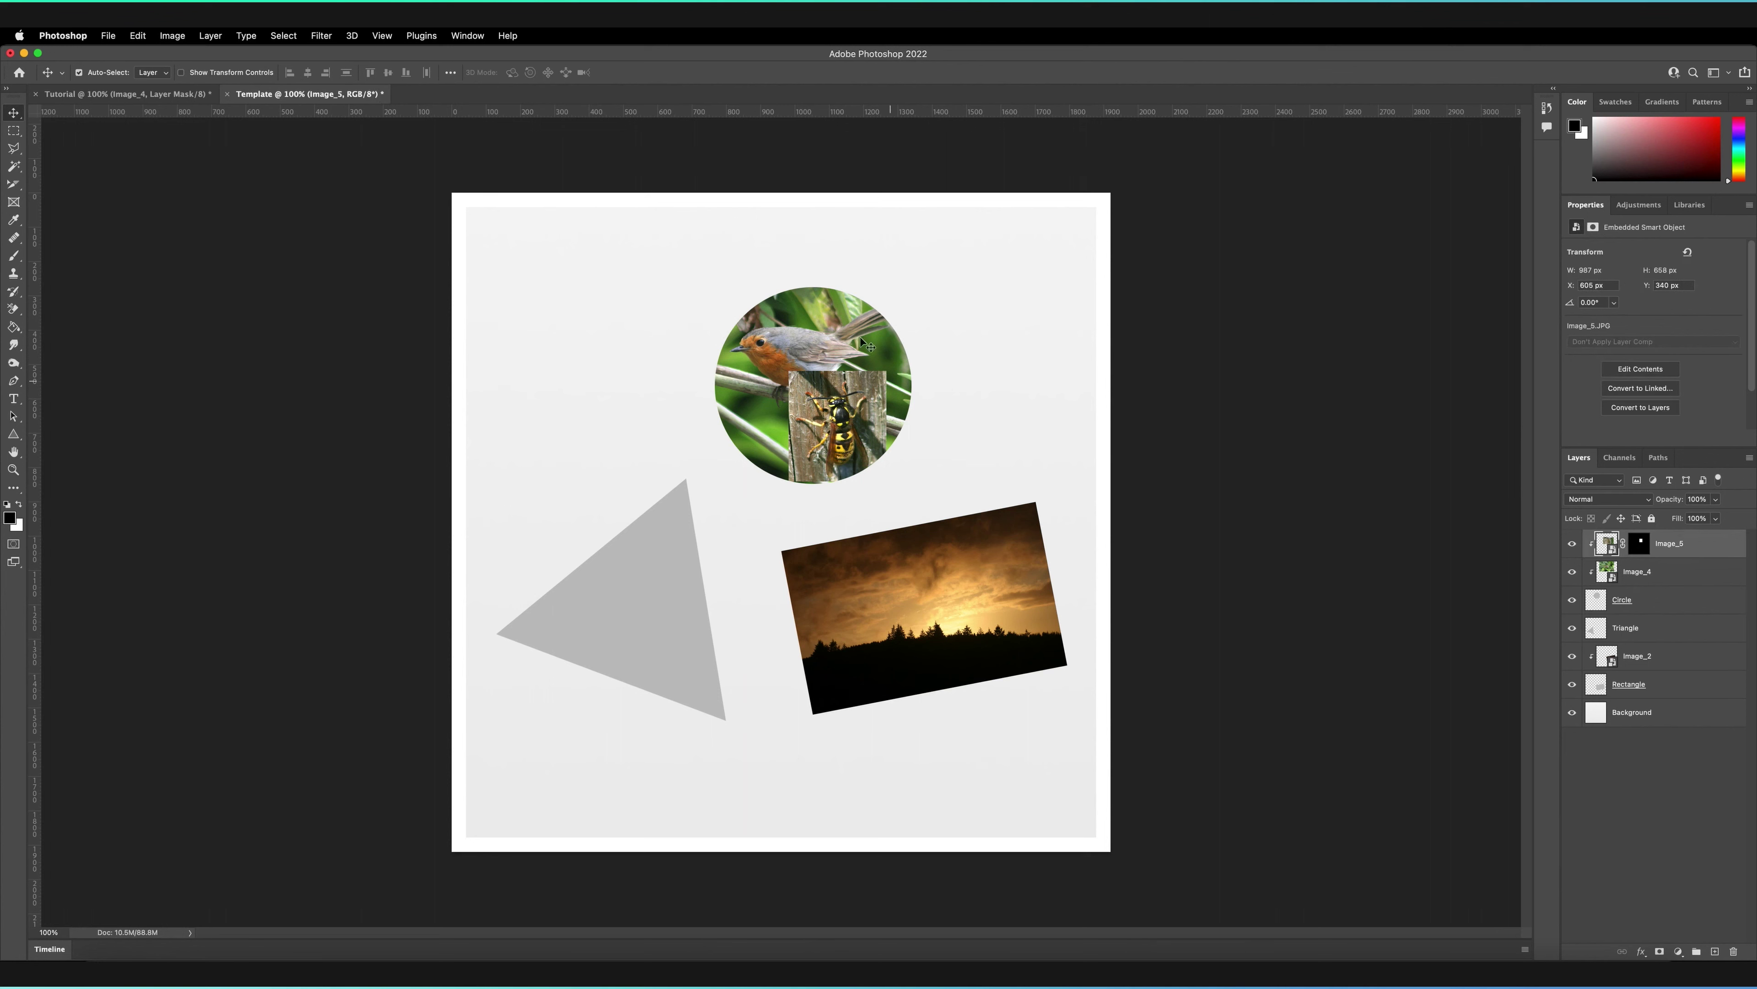
mouse_move(846, 428)
mouse_down()
mouse_move(774, 377)
mouse_move(772, 319)
mouse_move(865, 277)
mouse_move(930, 330)
mouse_move(907, 424)
mouse_move(827, 464)
mouse_move(773, 456)
mouse_move(856, 398)
mouse_up()
drag(764, 343, 711, 366)
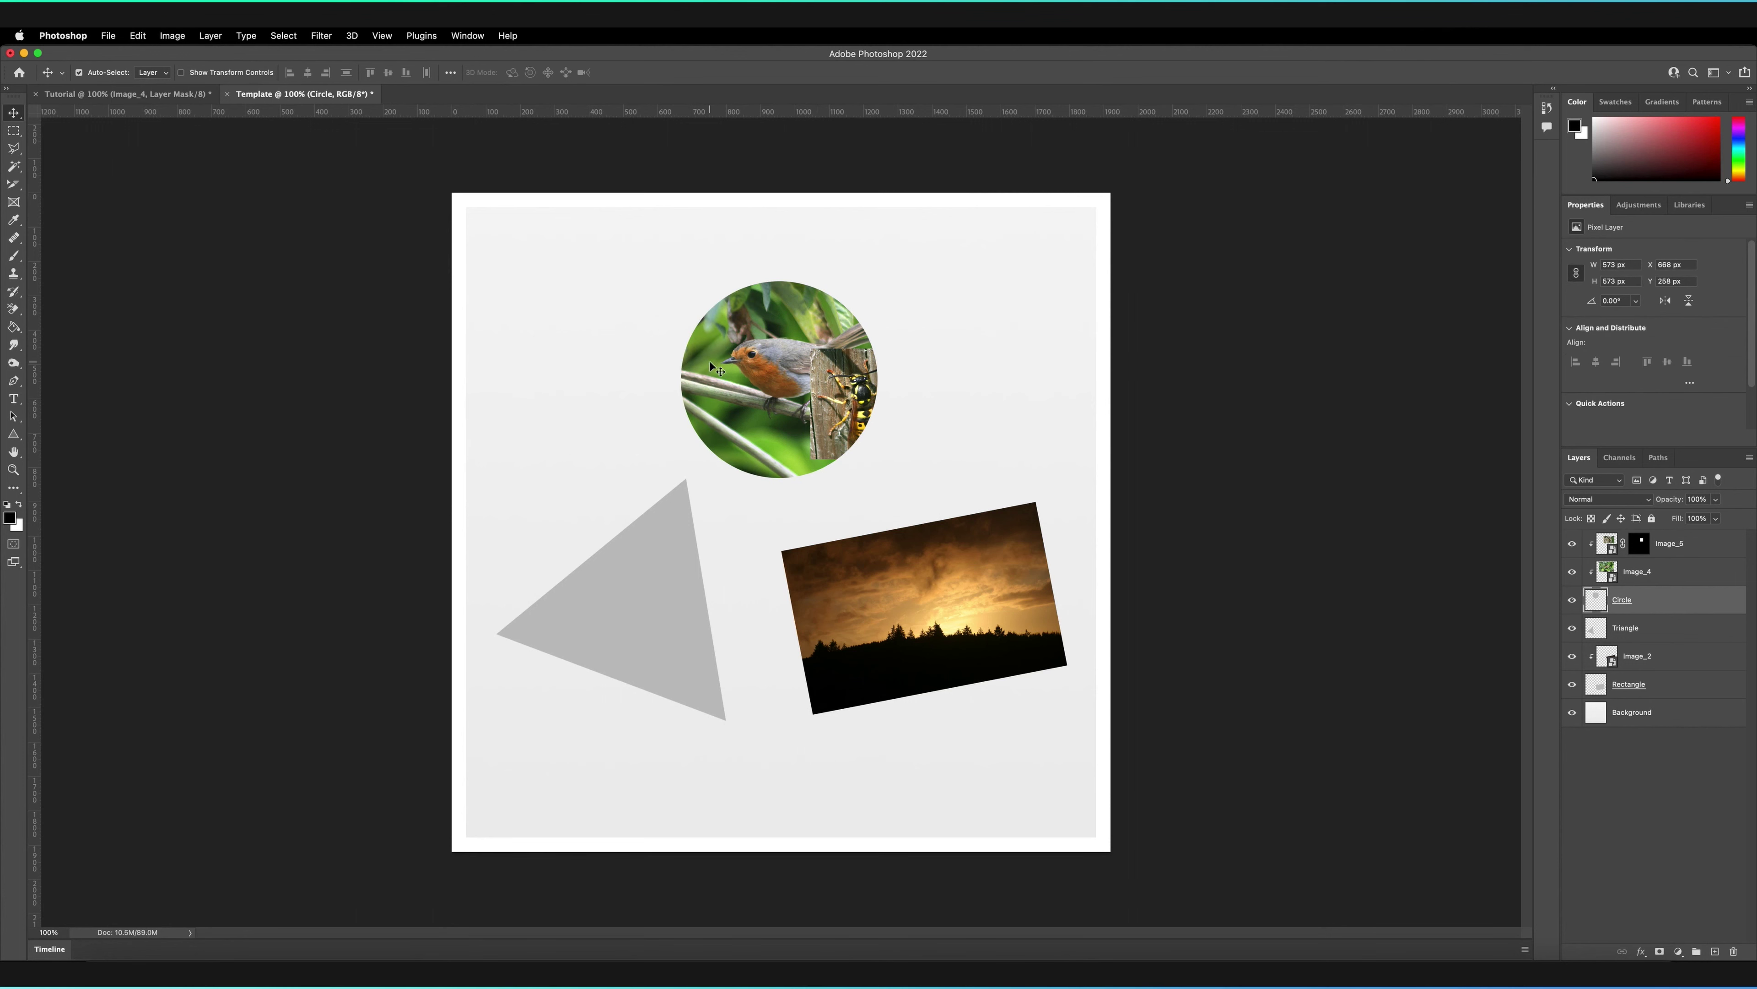